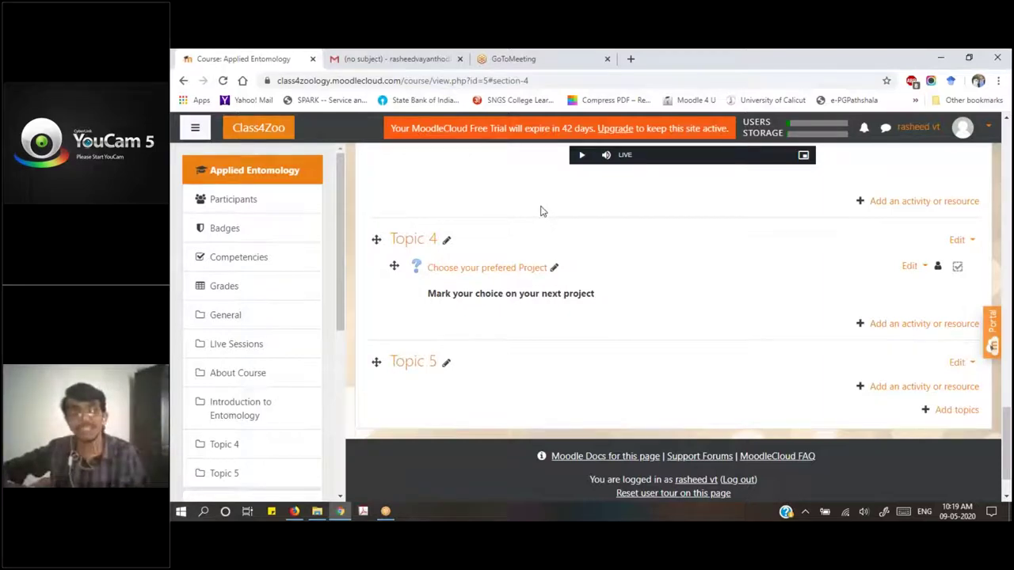
Add a new Folder resource to Topic 5 of the Applied Entomology course
scroll(542, 211, down, 1)
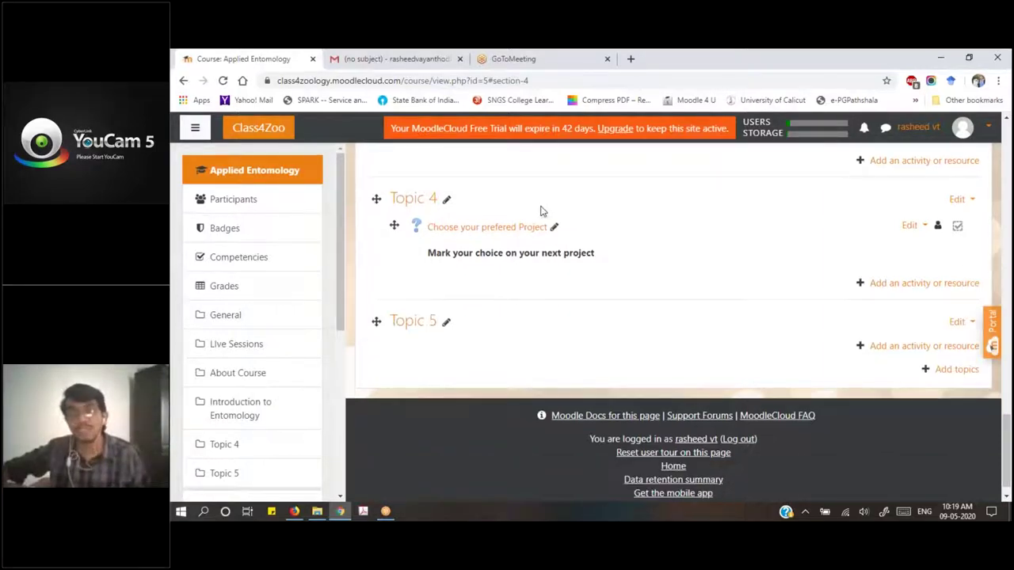
scroll(579, 312, down, 1)
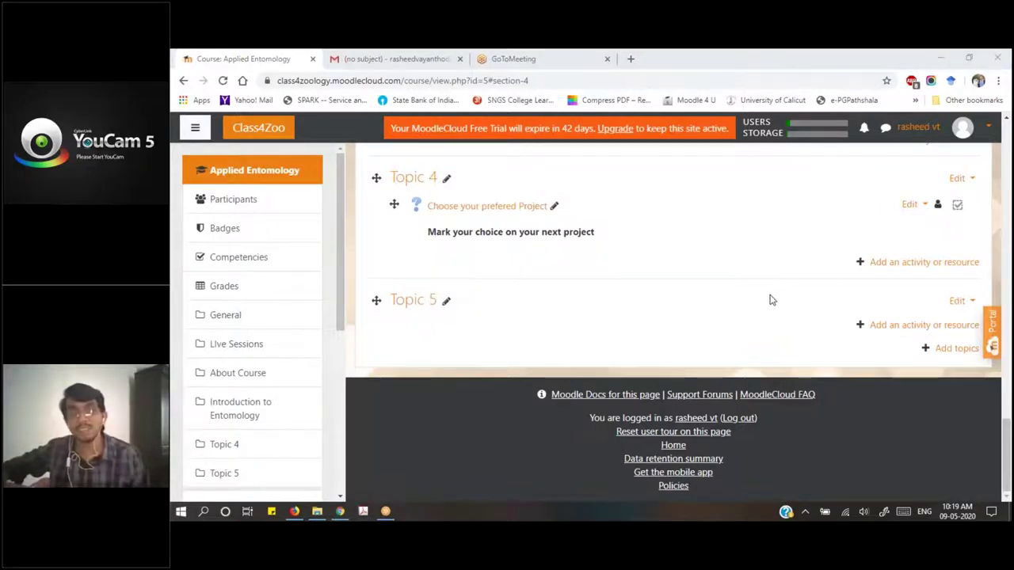
click(898, 335)
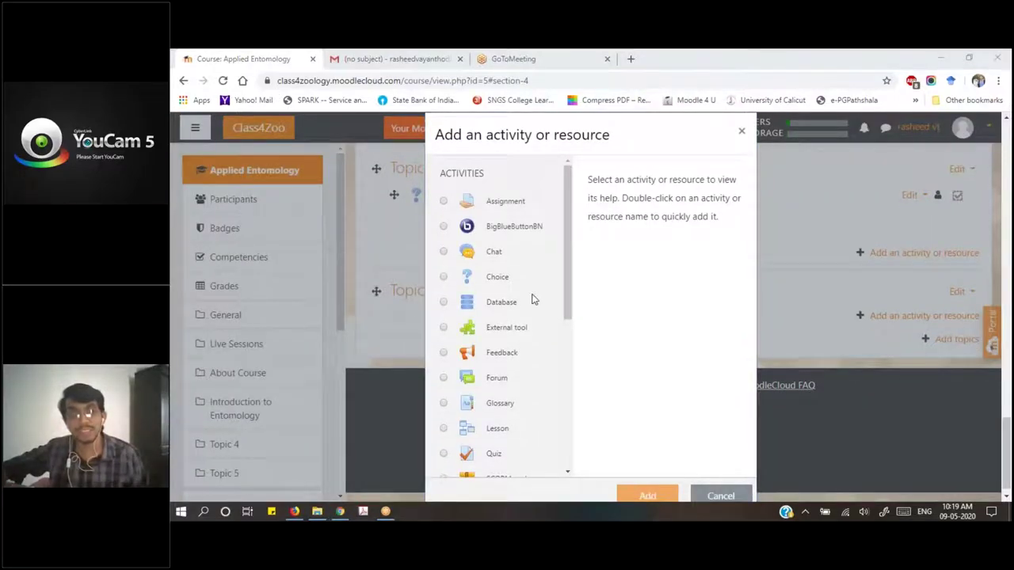
scroll(533, 299, down, 4)
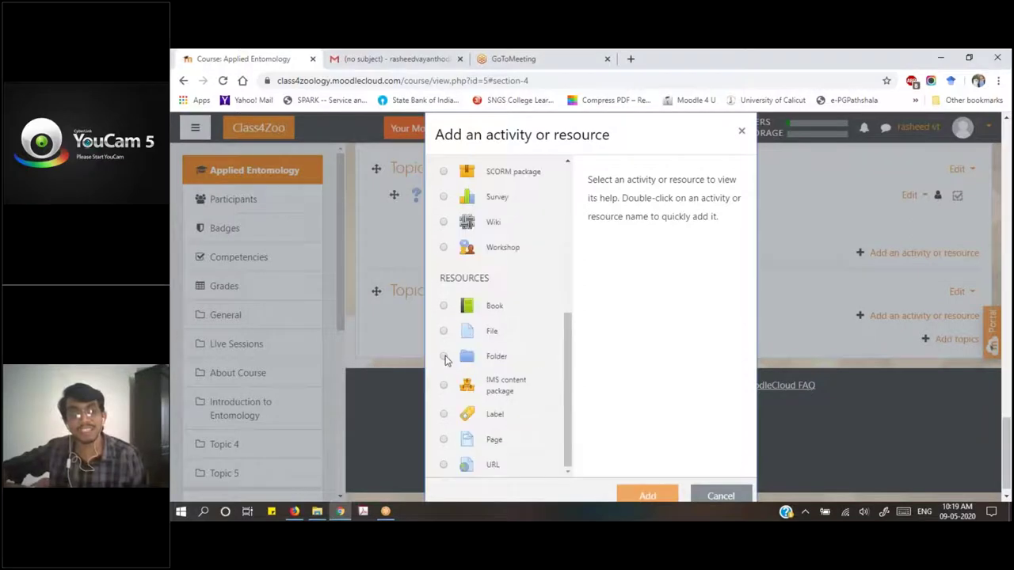
click(443, 357)
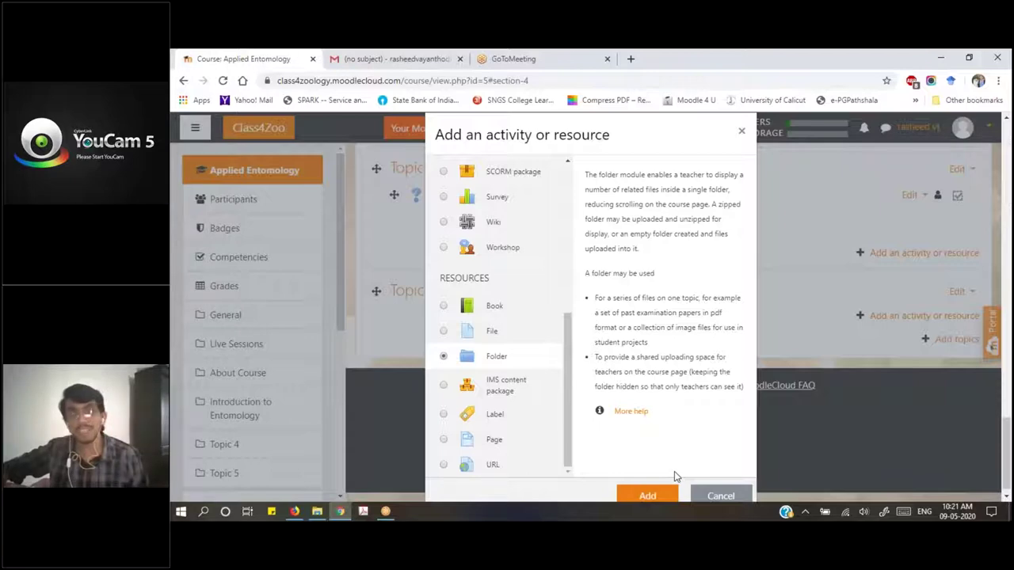
click(647, 495)
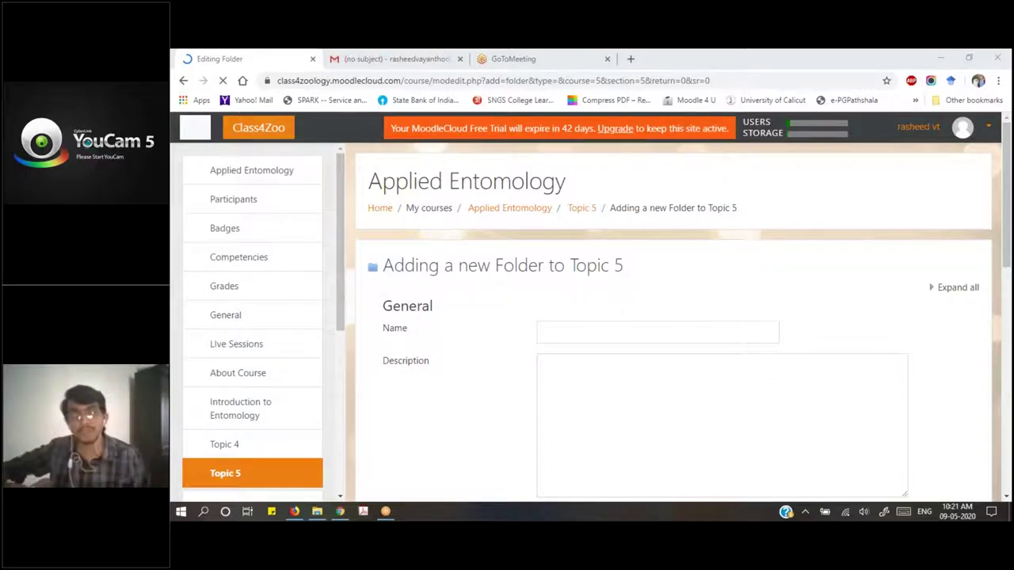
Name the new folder "Folder on Insects"
scroll(567, 225, down, 1)
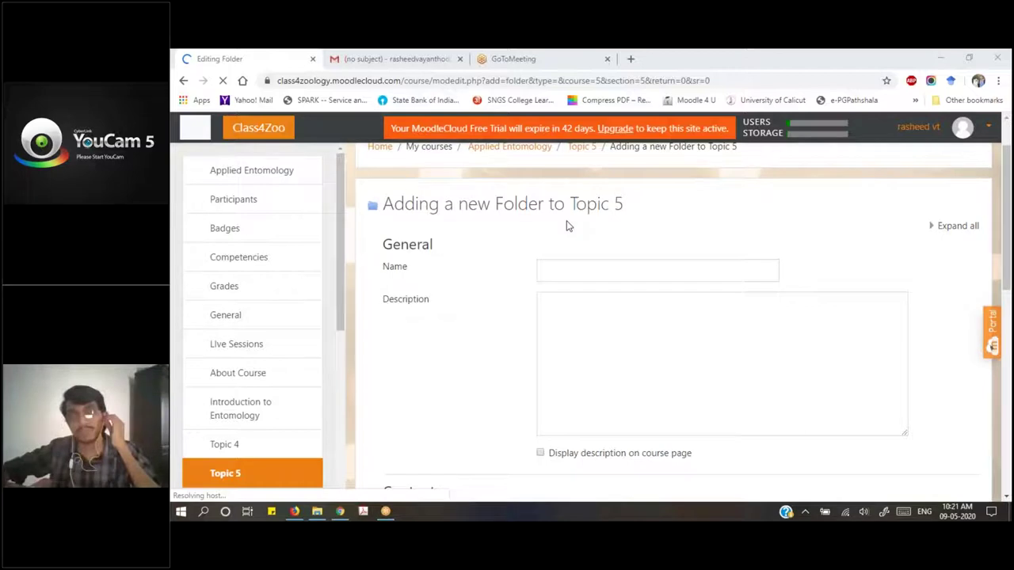
scroll(783, 282, down, 1)
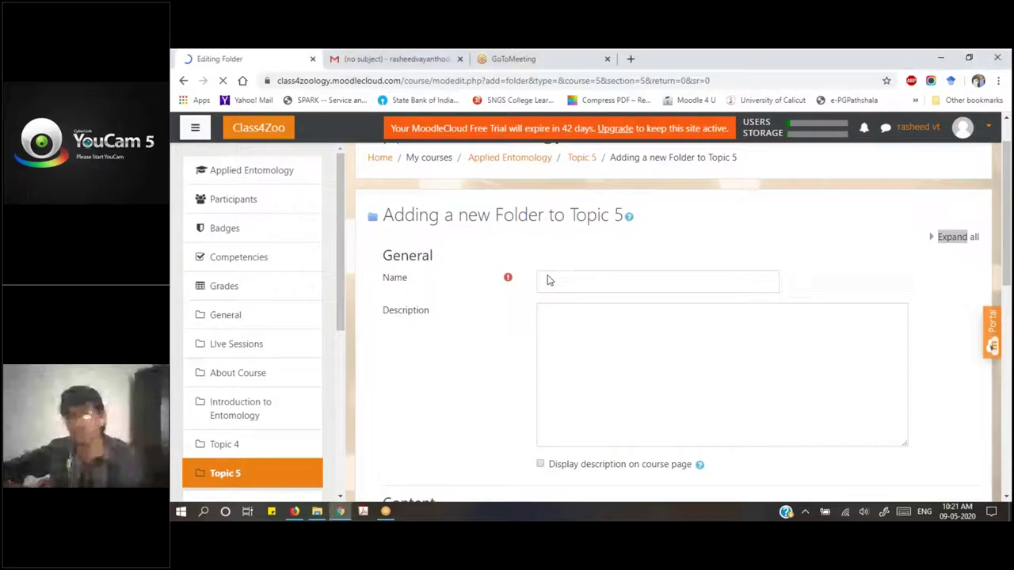
click(549, 281)
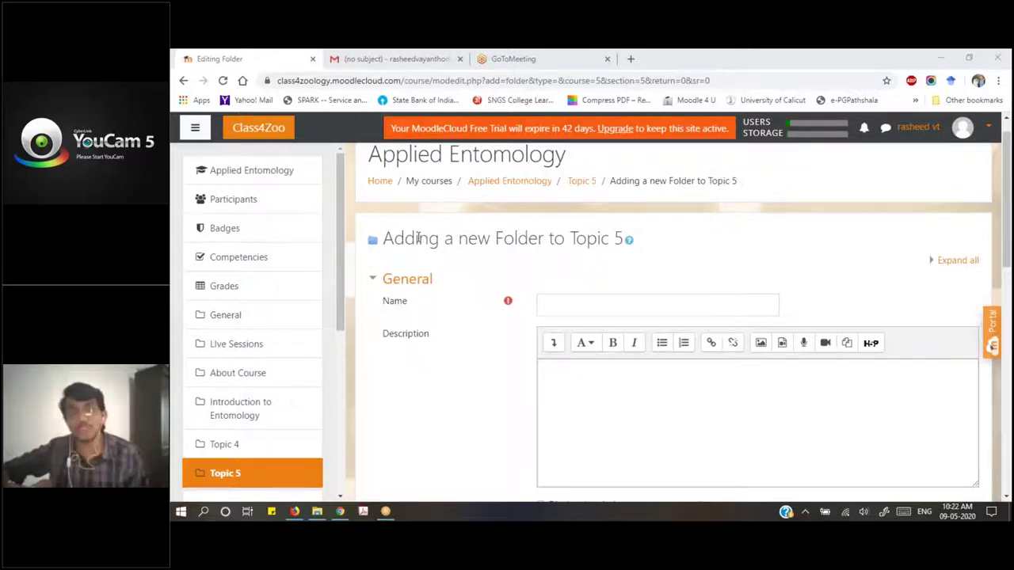
scroll(424, 238, down, 1)
scroll(424, 238, down, 1)
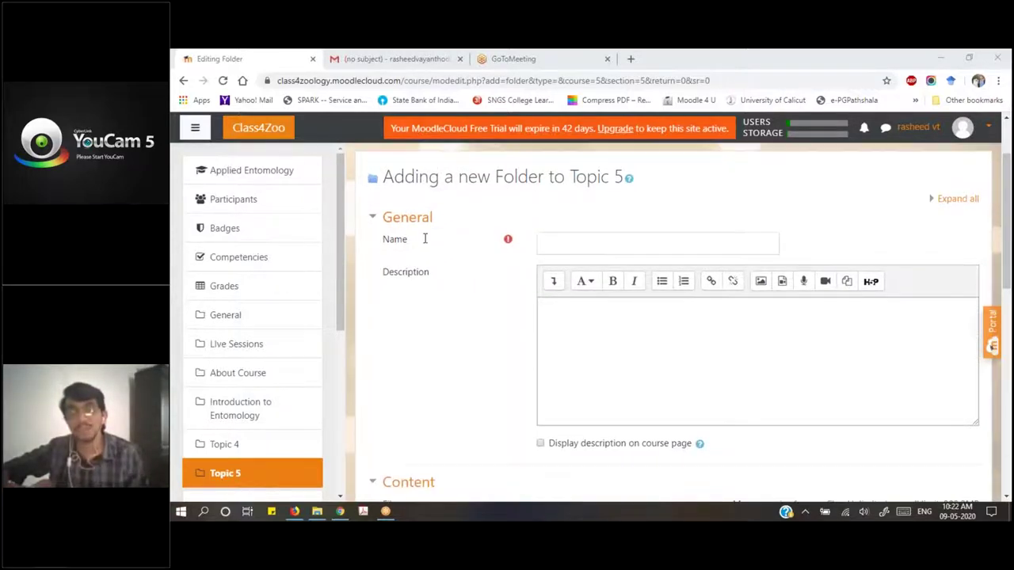
scroll(768, 309, up, 2)
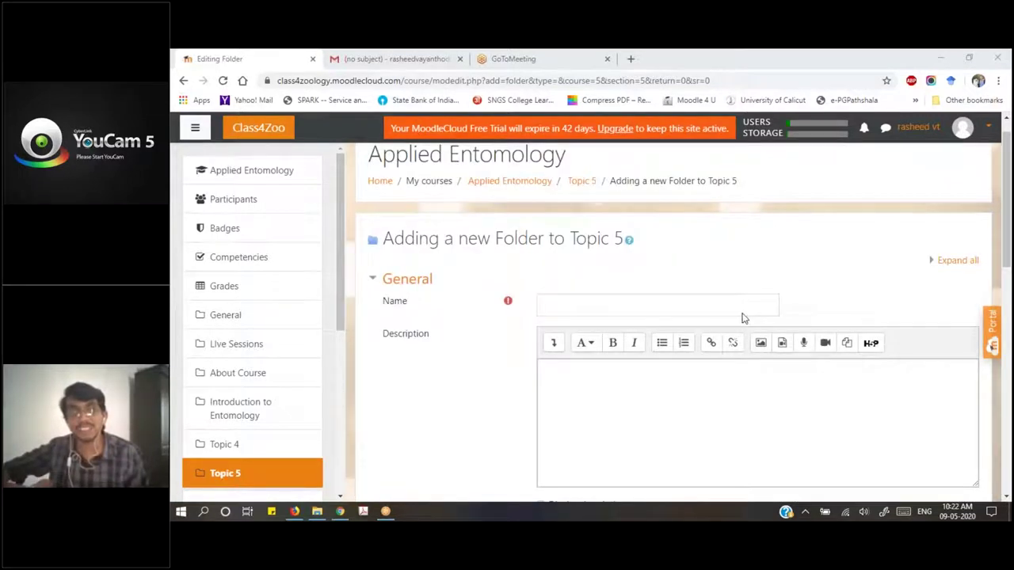
click(553, 301)
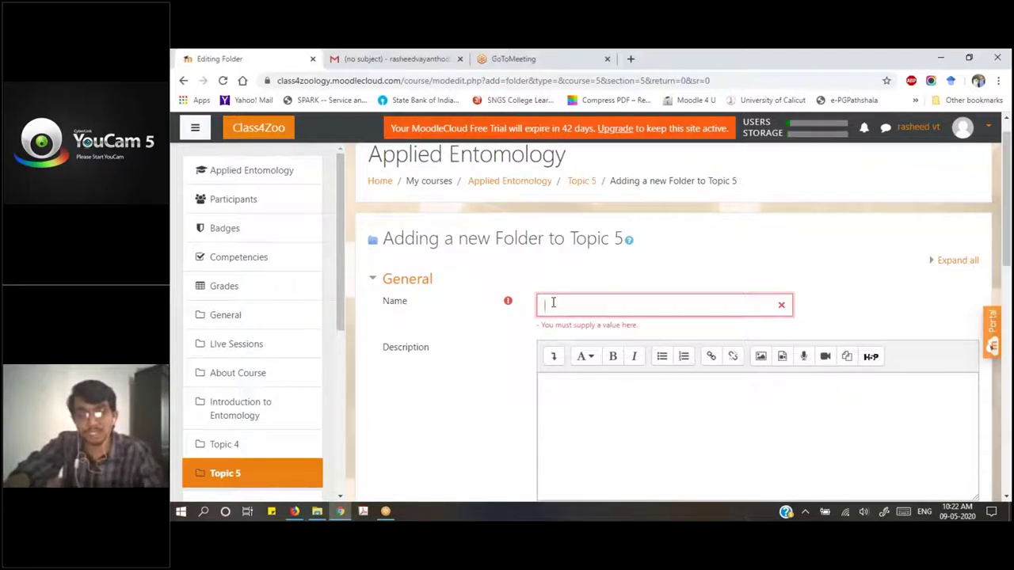
text(Folder)
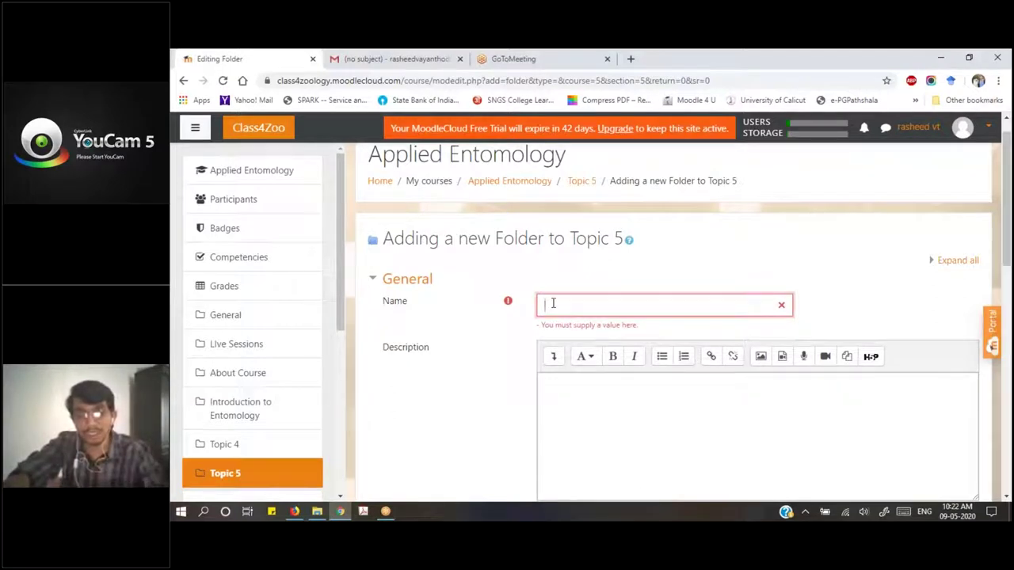
text( on Insects)
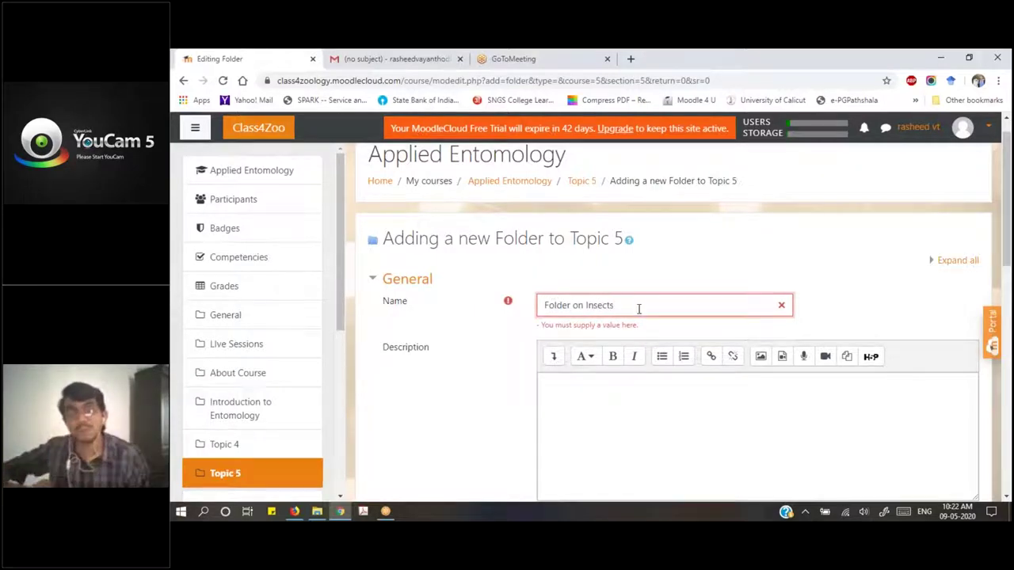
Enter the folder description "Contained material related to Insects", correcting the spelling of its first word
click(575, 382)
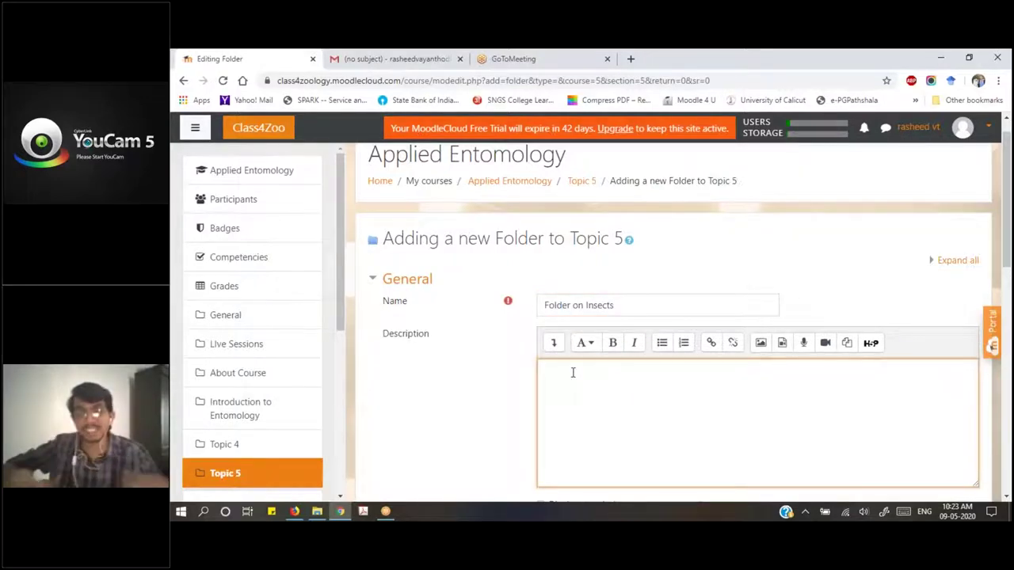
scroll(573, 372, down, 1)
scroll(568, 333, down, 1)
text(Con)
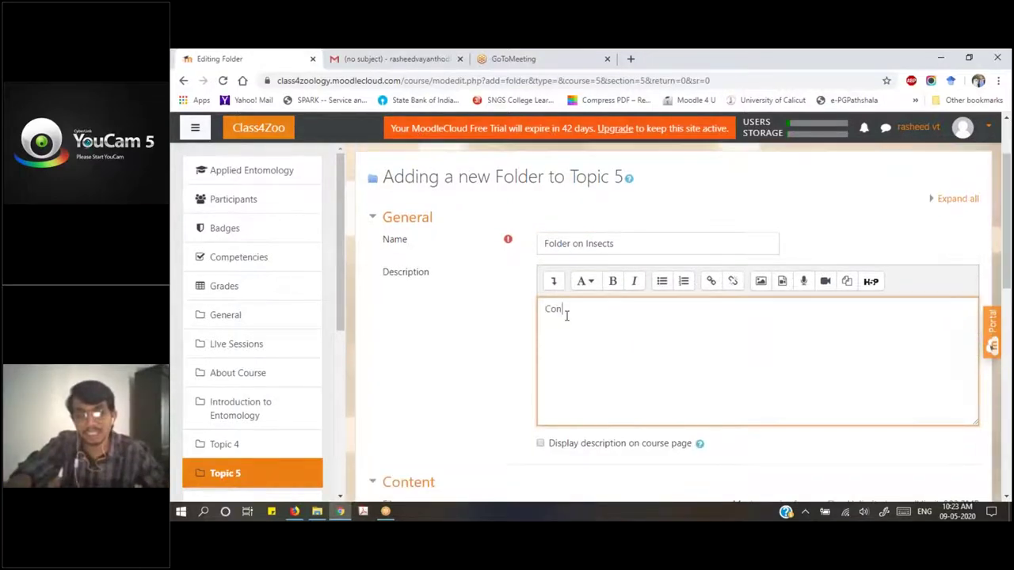
text(tained )
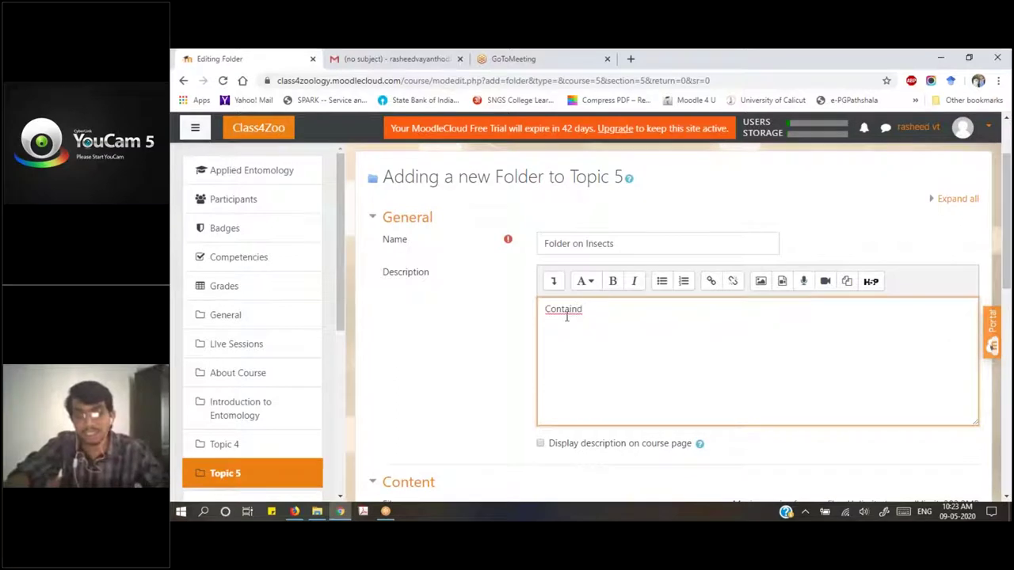
text(material related to )
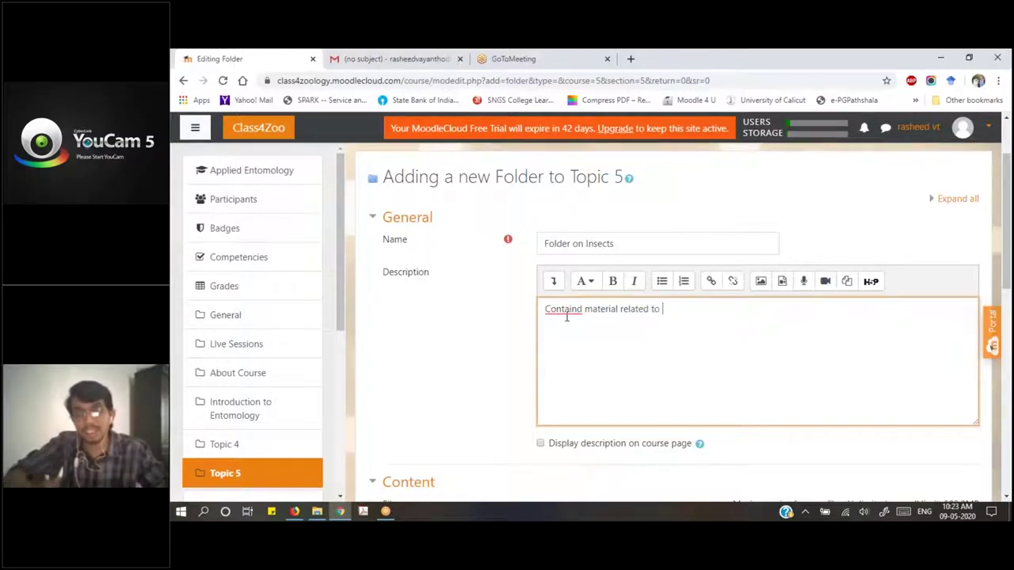
text(In)
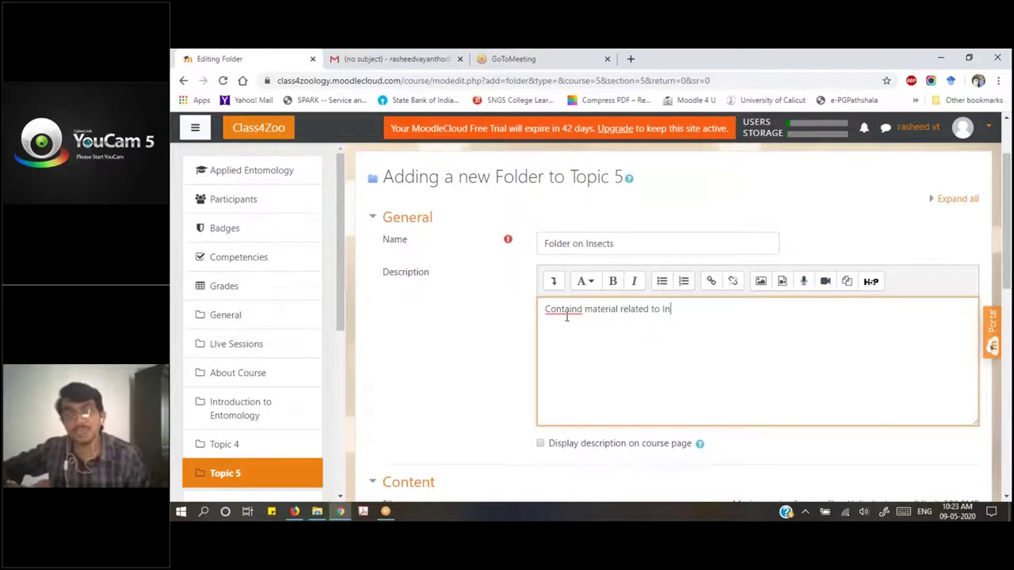
text(sects)
click(578, 310)
text(e)
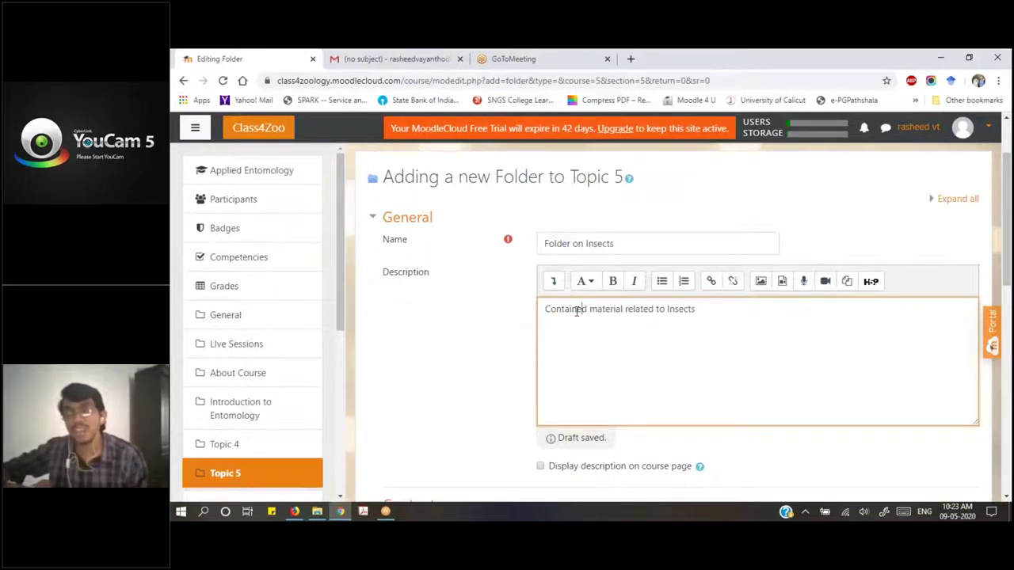
Enable displaying the folder description on the course page and review the general settings
scroll(578, 312, down, 1)
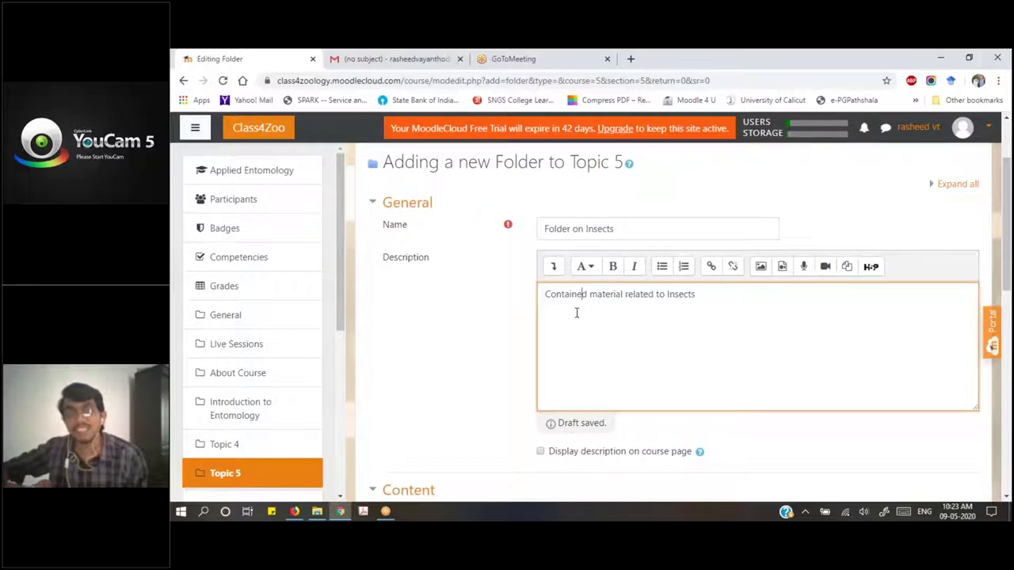
scroll(576, 312, down, 3)
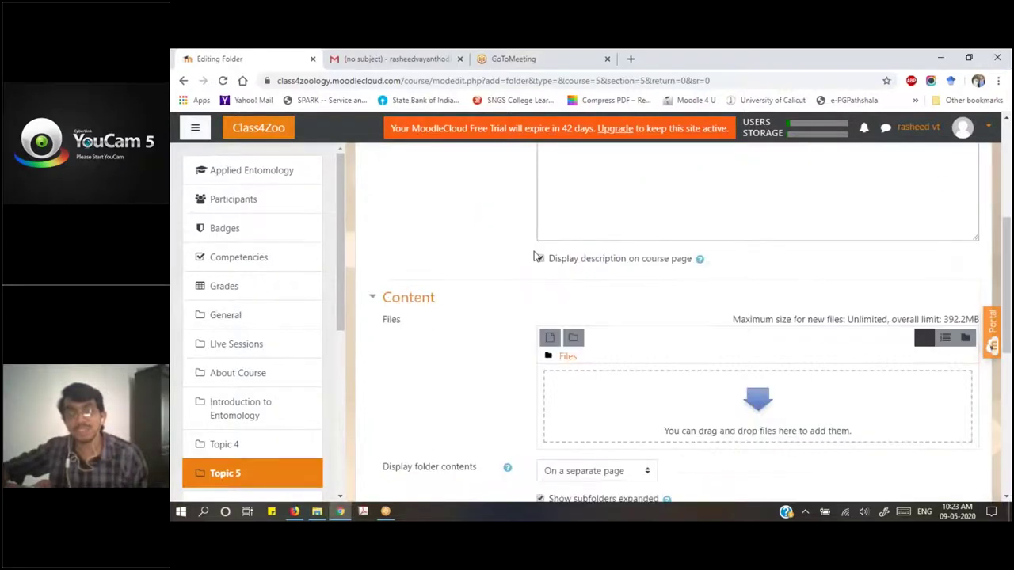
scroll(523, 247, down, 1)
scroll(511, 239, up, 4)
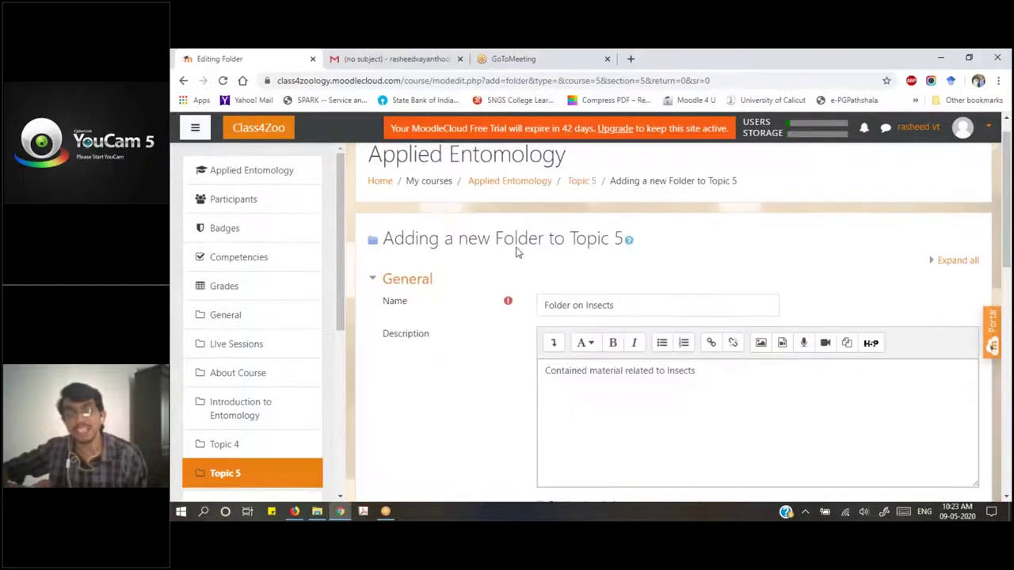
scroll(516, 252, down, 2)
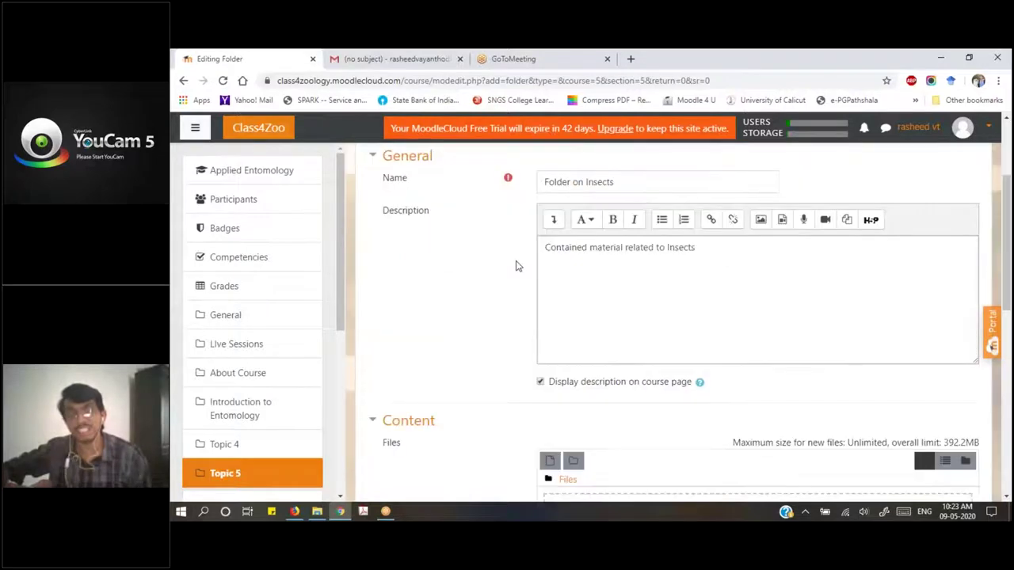
Upload the PDF "insects of Pattambi" from the Reference Materil folder in File Explorer to the folder's content files
scroll(515, 266, down, 3)
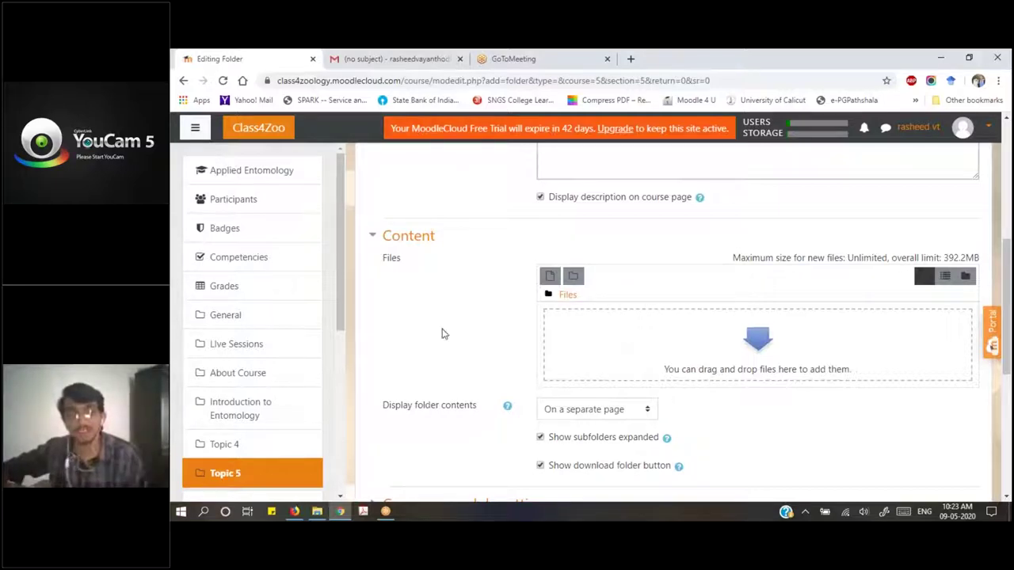
click(318, 512)
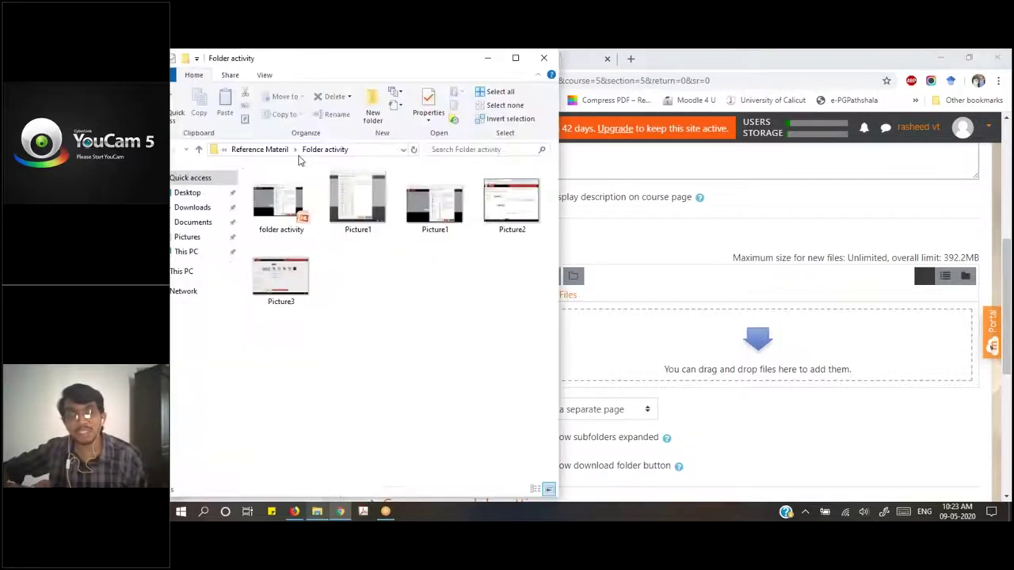
click(263, 150)
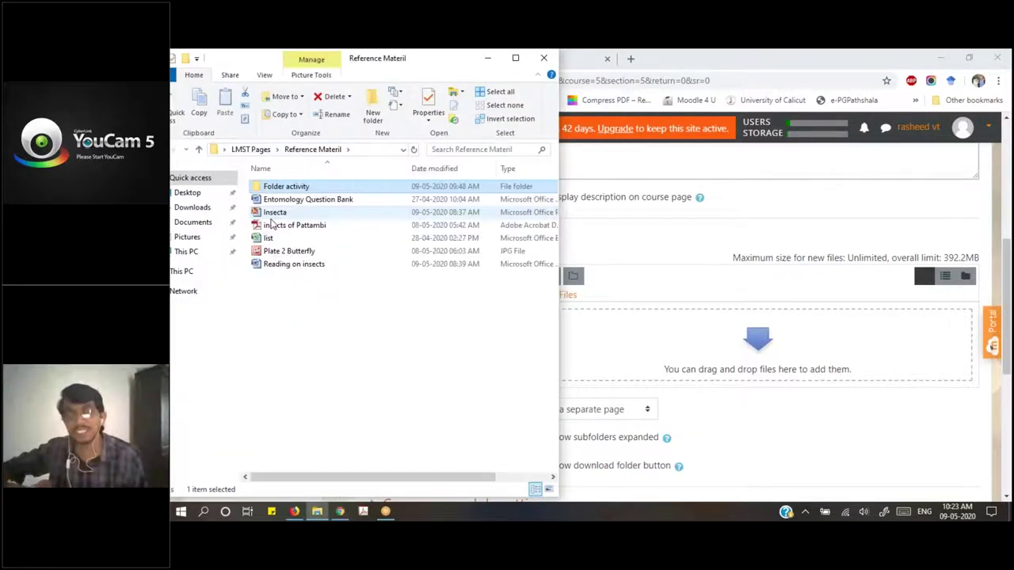
click(274, 224)
drag(274, 225, 665, 344)
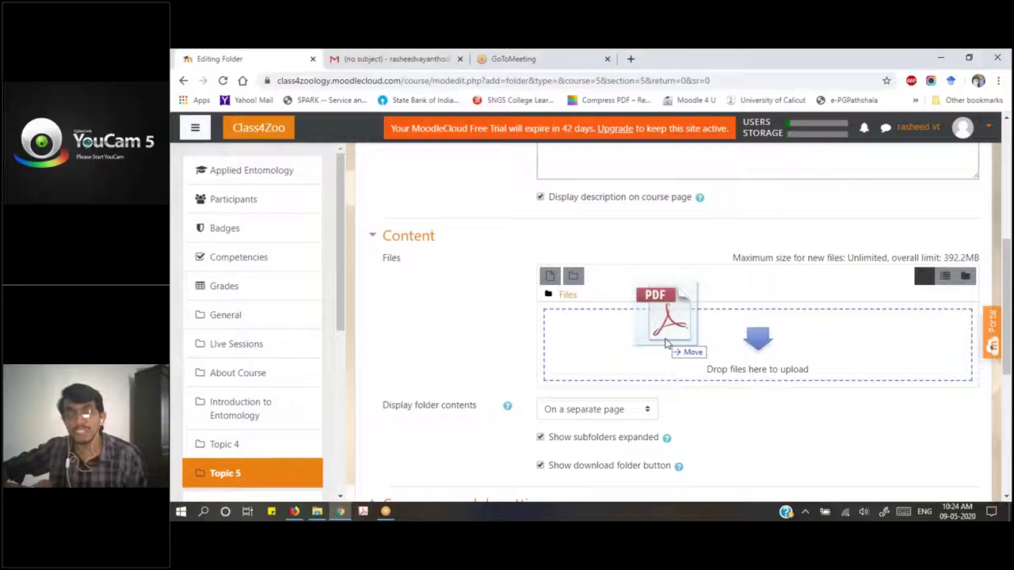
drag(665, 341, 666, 343)
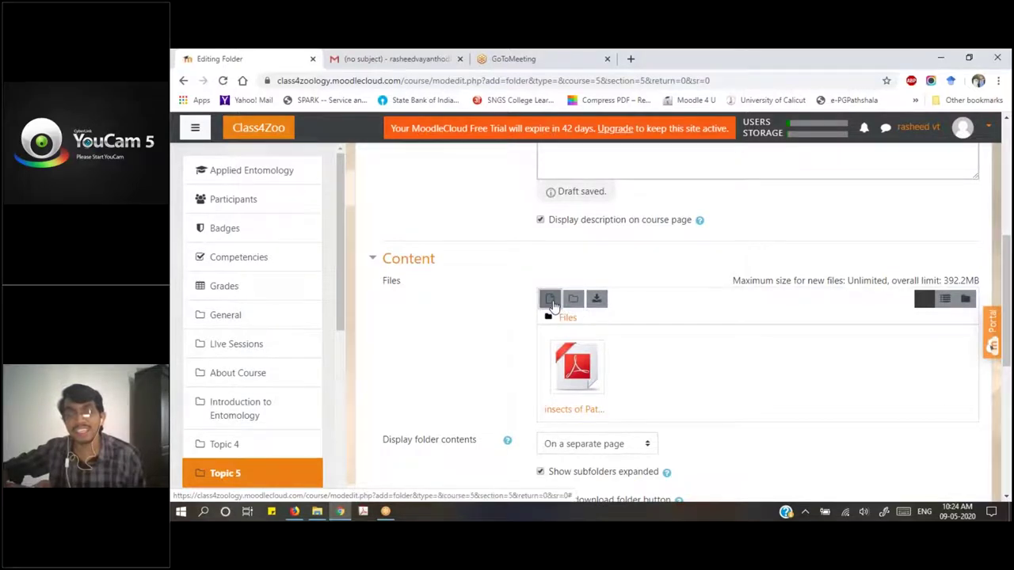
Upload the "Entomology Question Bank" document from the Reference Materil folder through the file picker
click(550, 301)
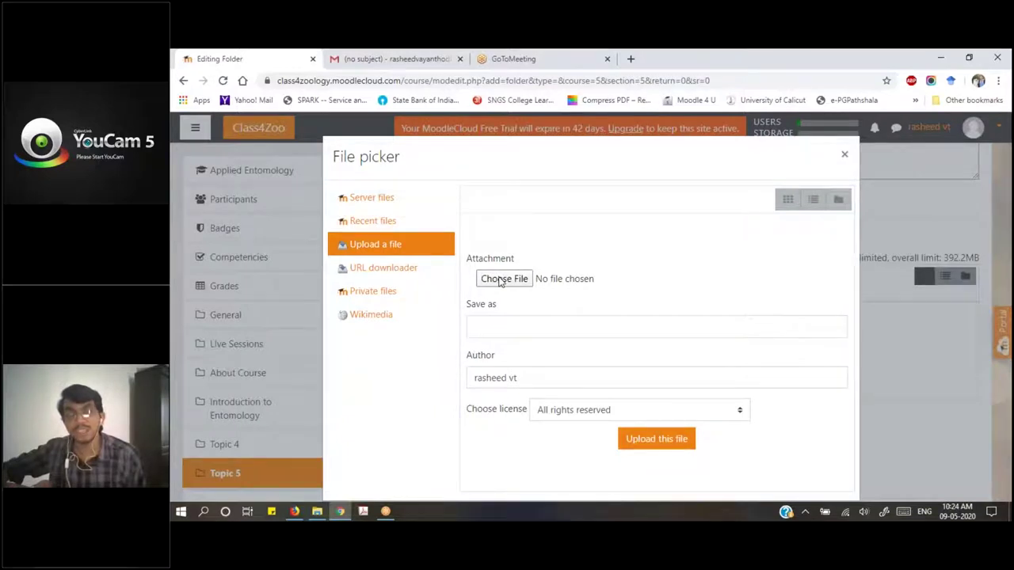
click(501, 281)
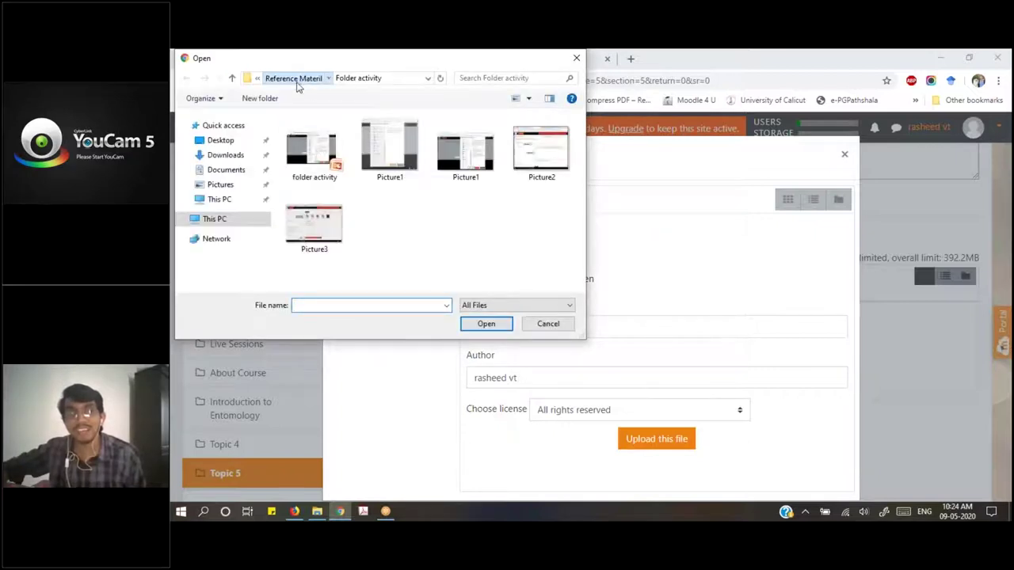
key(alt+Up)
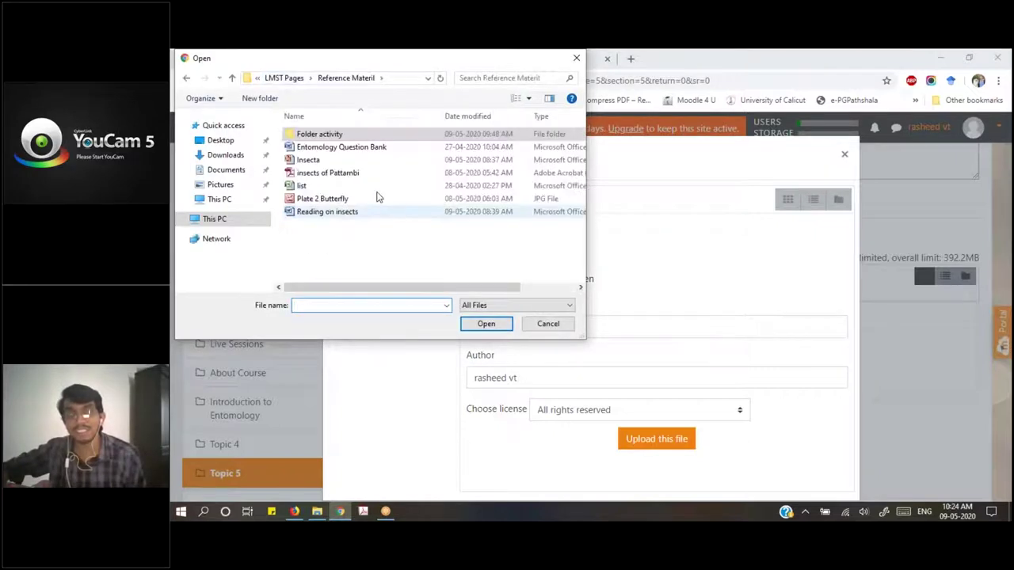
click(336, 148)
click(486, 323)
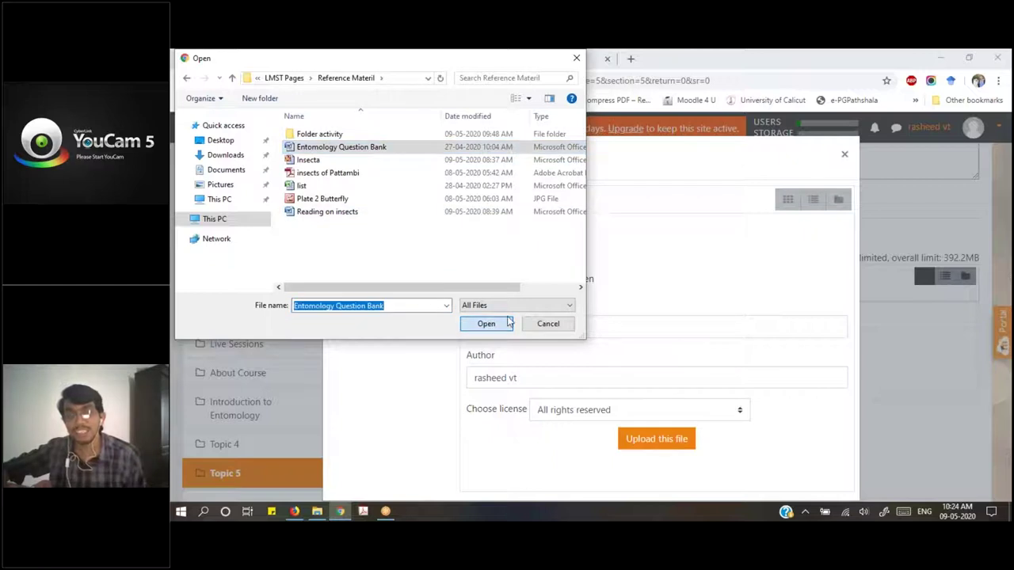
click(655, 441)
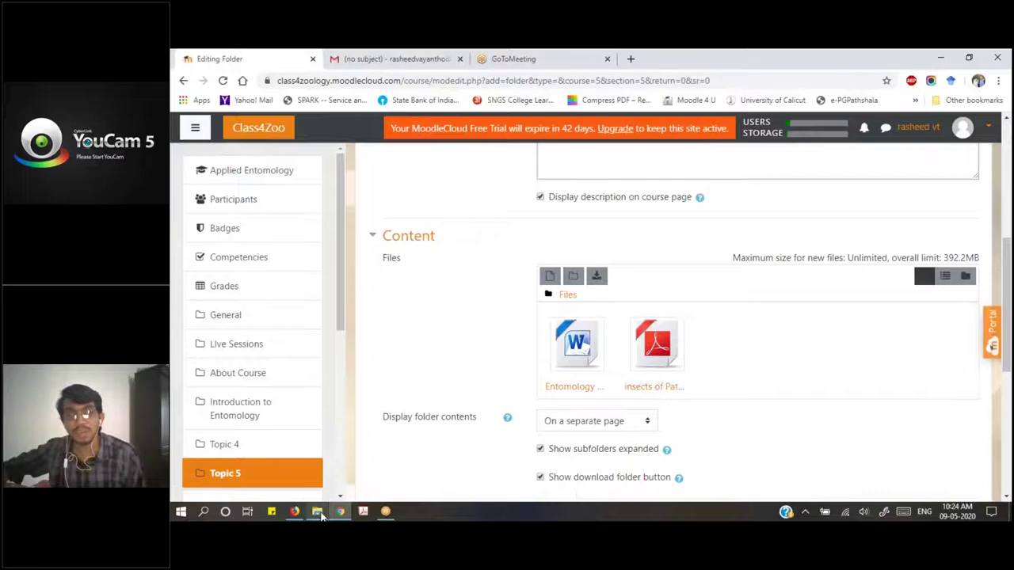
Upload Insecta, list, Plate 2 Butterfly and Reading on insects together from the Reference Materil folder to the folder's content files
click(321, 507)
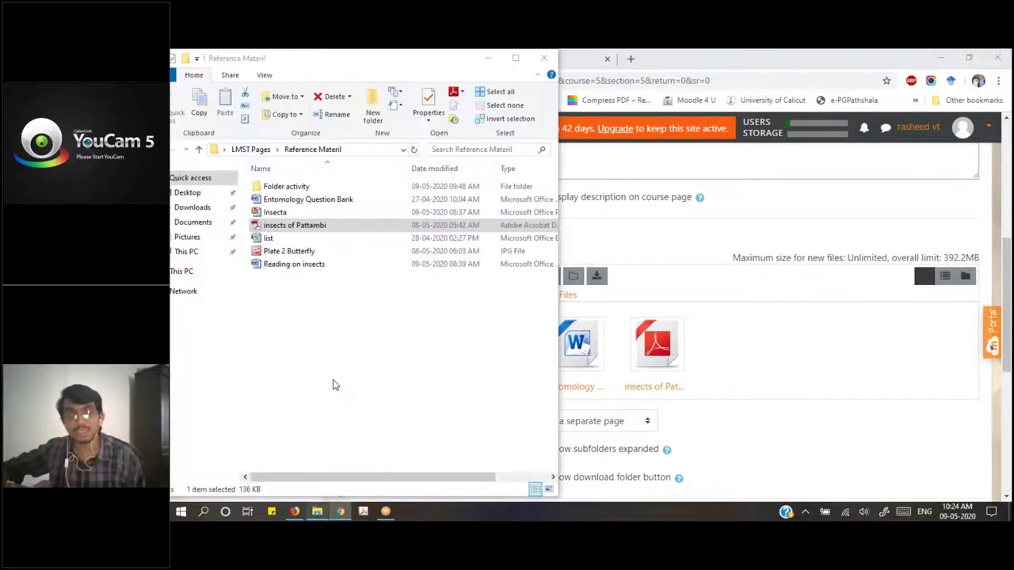
shift+click(282, 263)
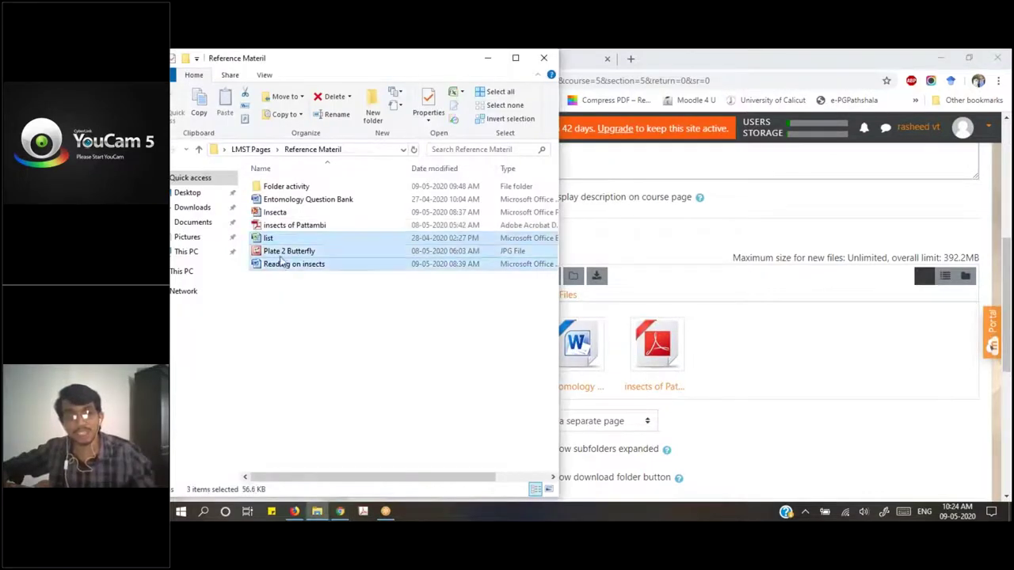
ctrl+click(277, 214)
drag(277, 214, 709, 347)
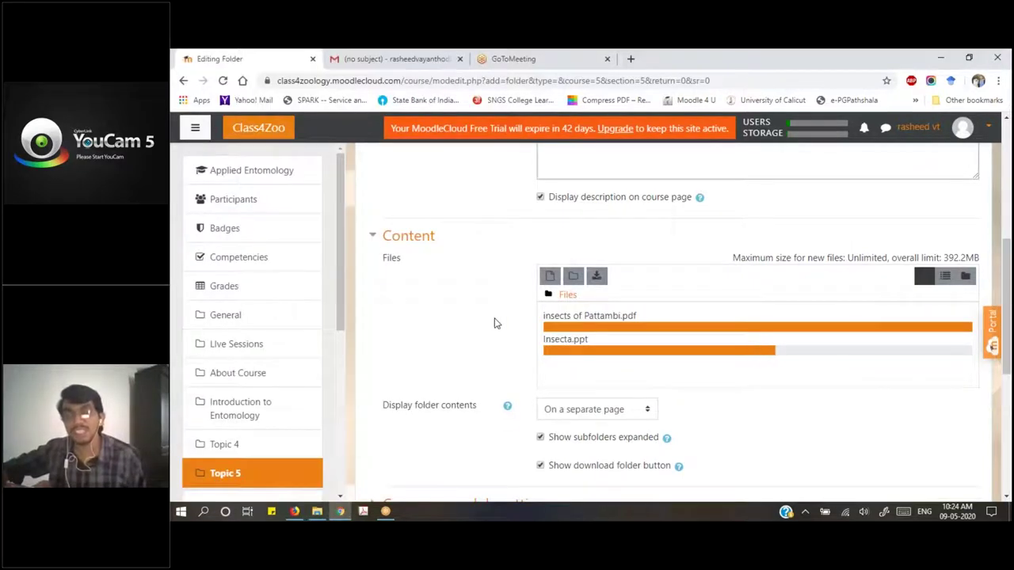
scroll(494, 321, down, 2)
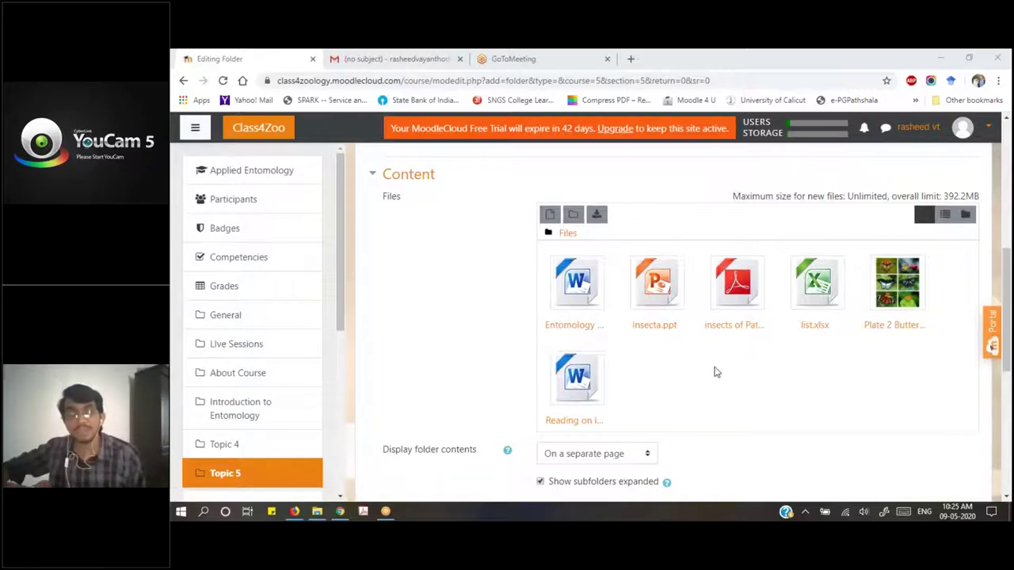
Set the folder contents to display on a separate page
scroll(716, 373, down, 1)
scroll(607, 351, down, 3)
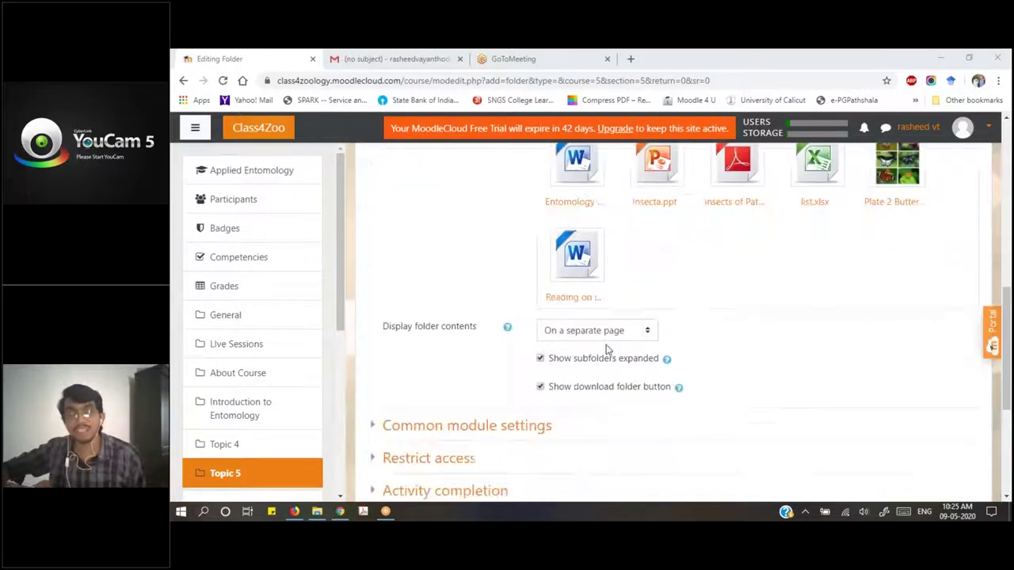
scroll(654, 278, down, 2)
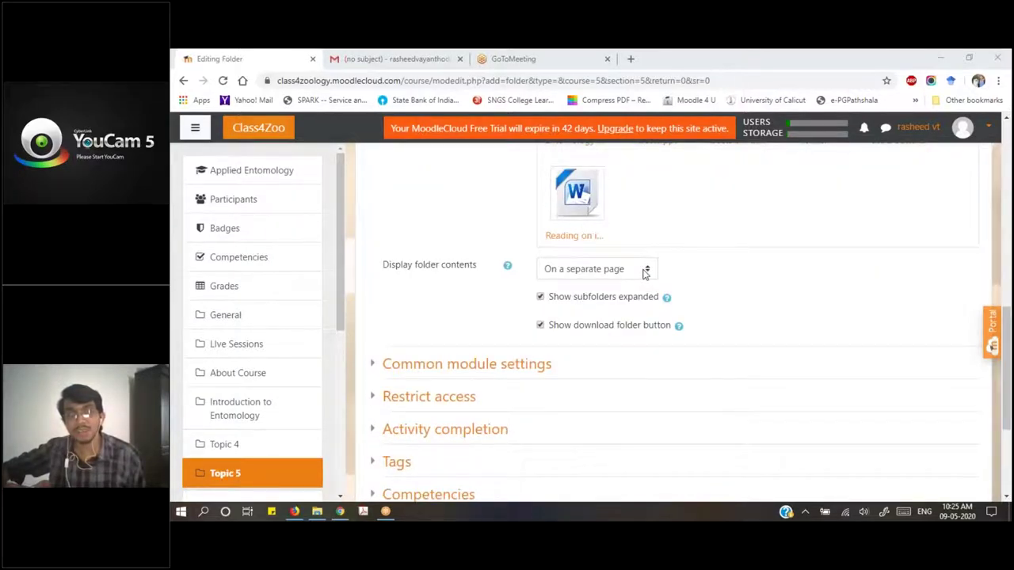
click(645, 271)
click(644, 272)
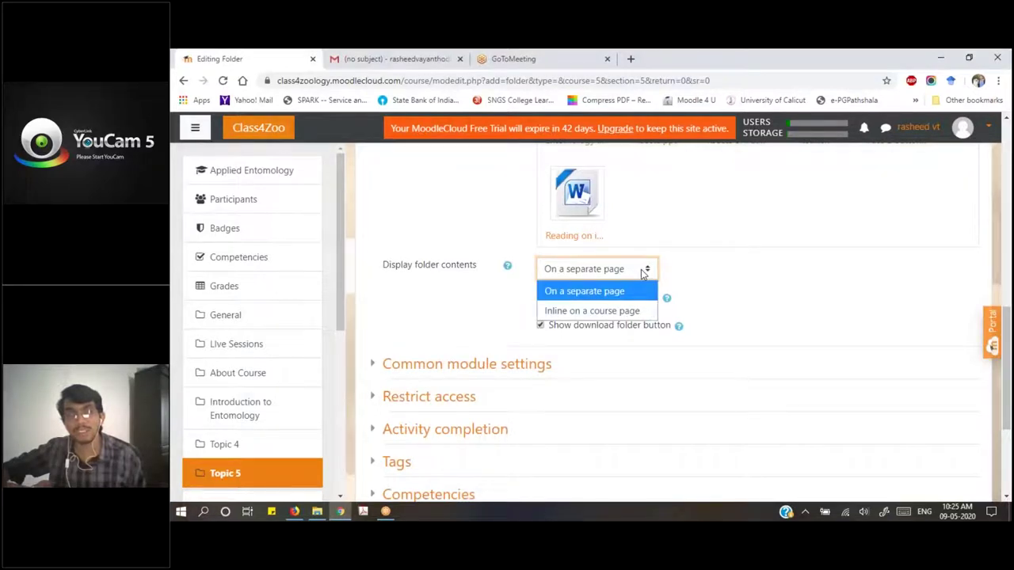
click(625, 290)
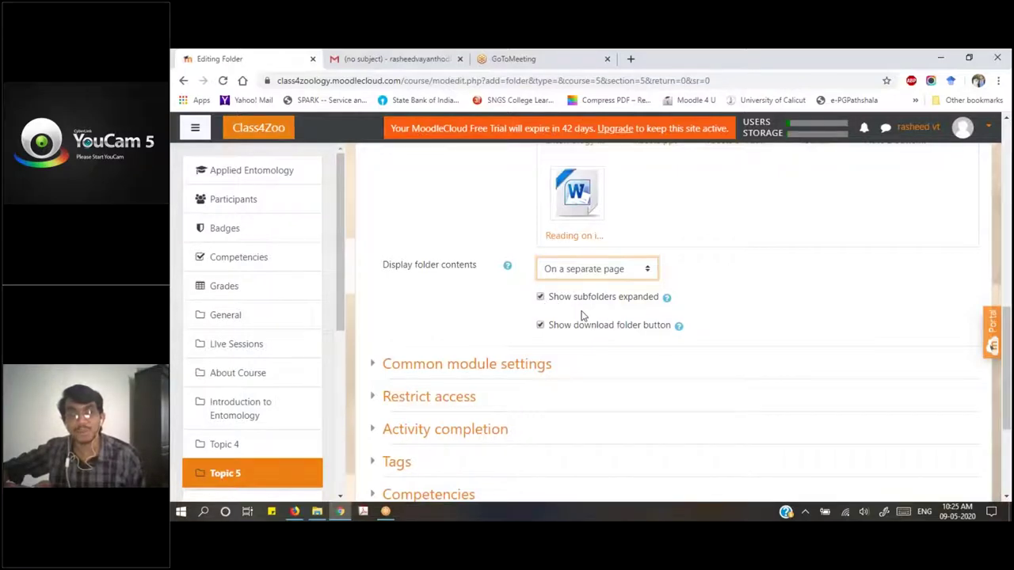
Save the folder resource with the expanded-subfolders and download-button options kept enabled, and display it
scroll(574, 297, down, 1)
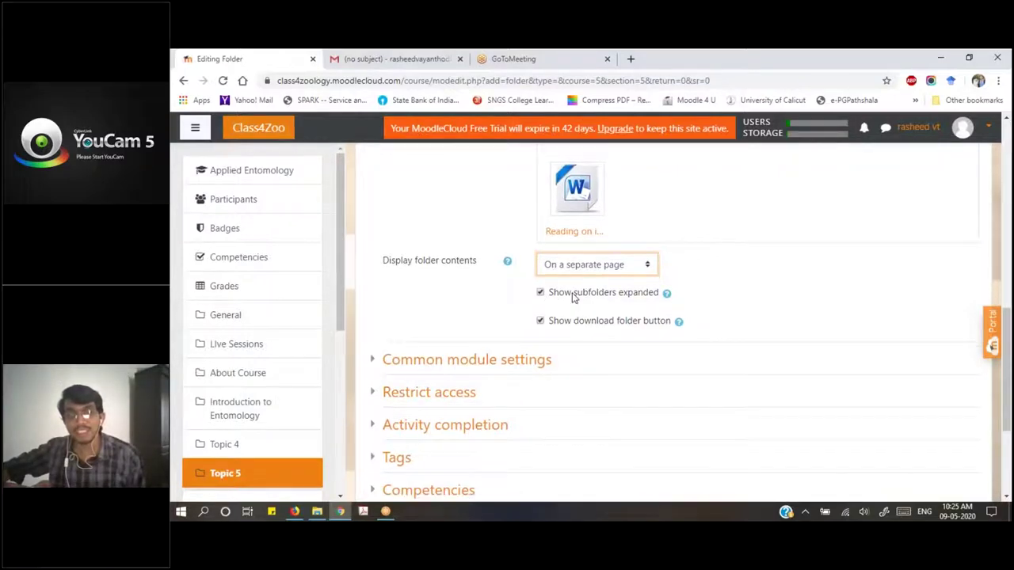
scroll(574, 297, down, 3)
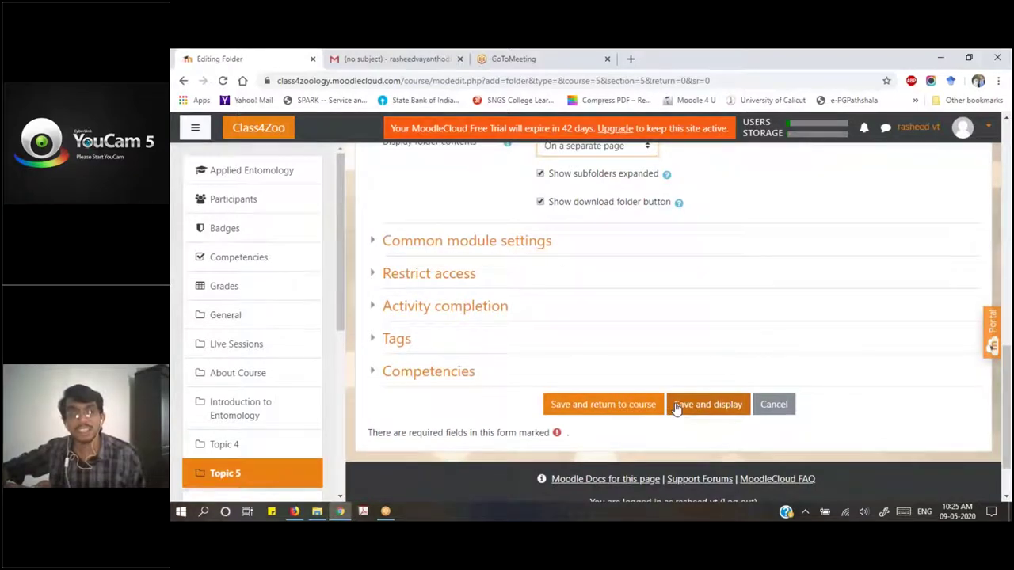
click(677, 407)
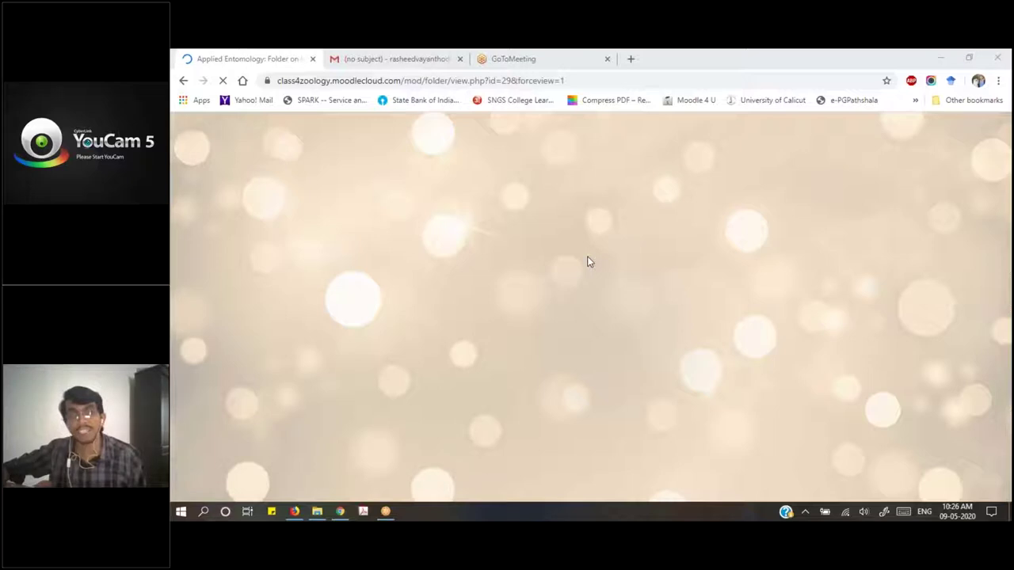
Review the saved Folder on Insects page, examining its description, the listed files and the download and edit options
scroll(419, 385, down, 1)
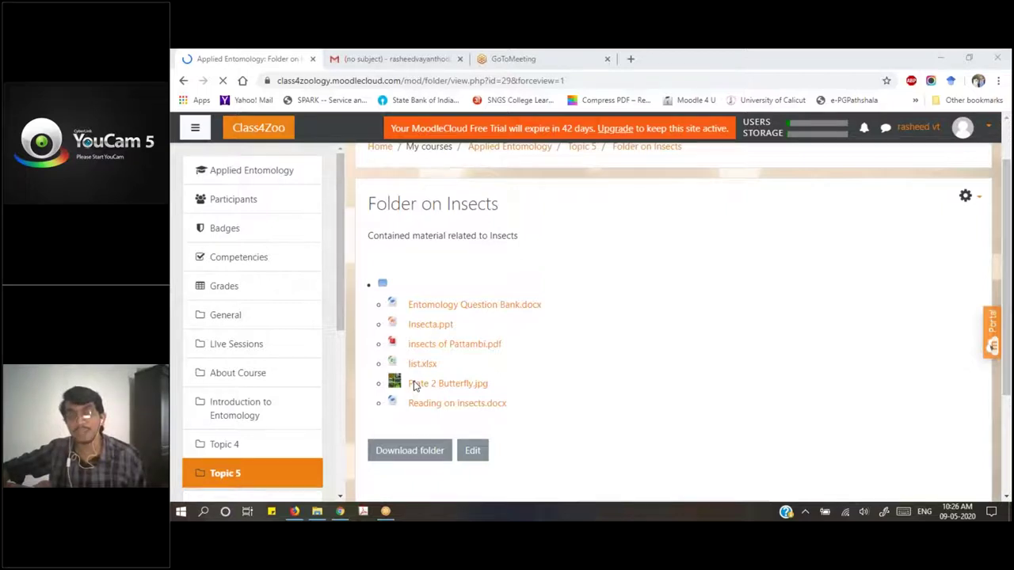
scroll(484, 362, down, 1)
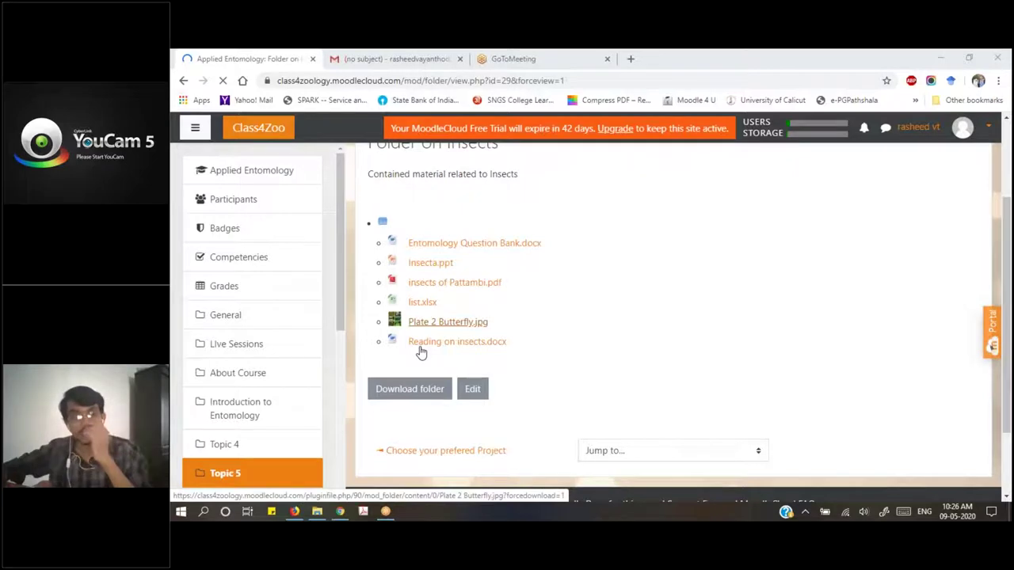
scroll(421, 353, down, 1)
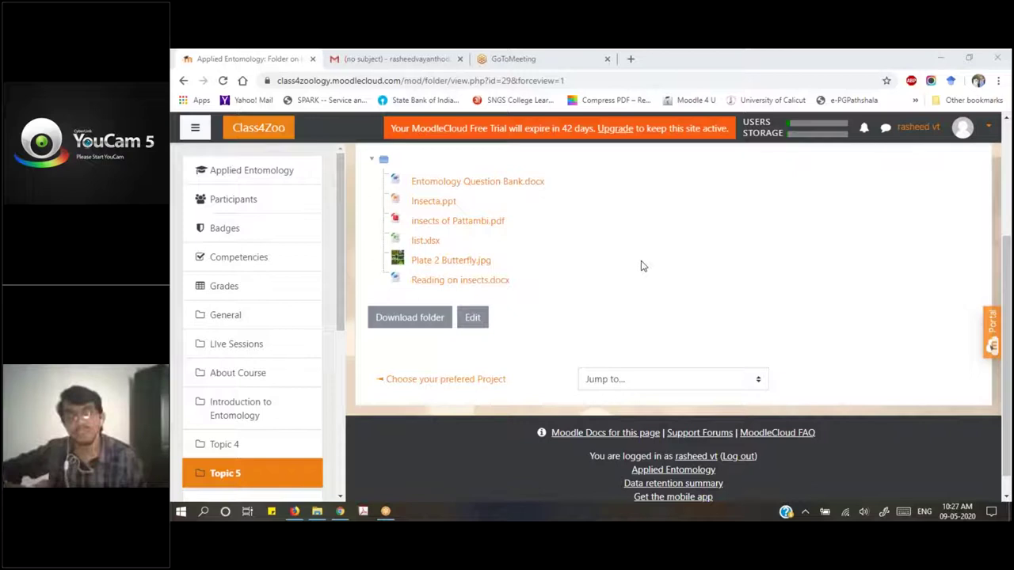
scroll(642, 267, up, 1)
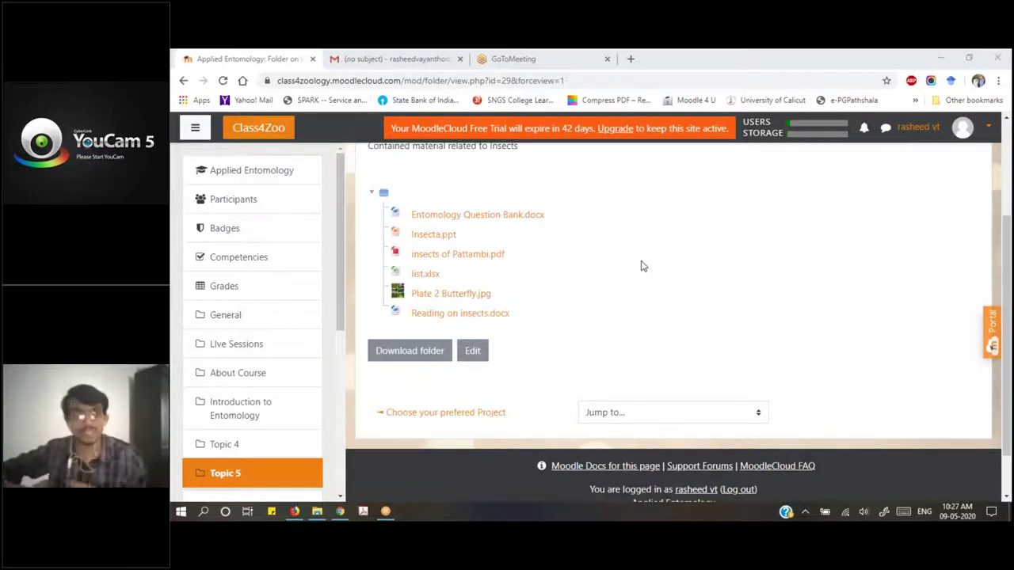
scroll(642, 266, up, 3)
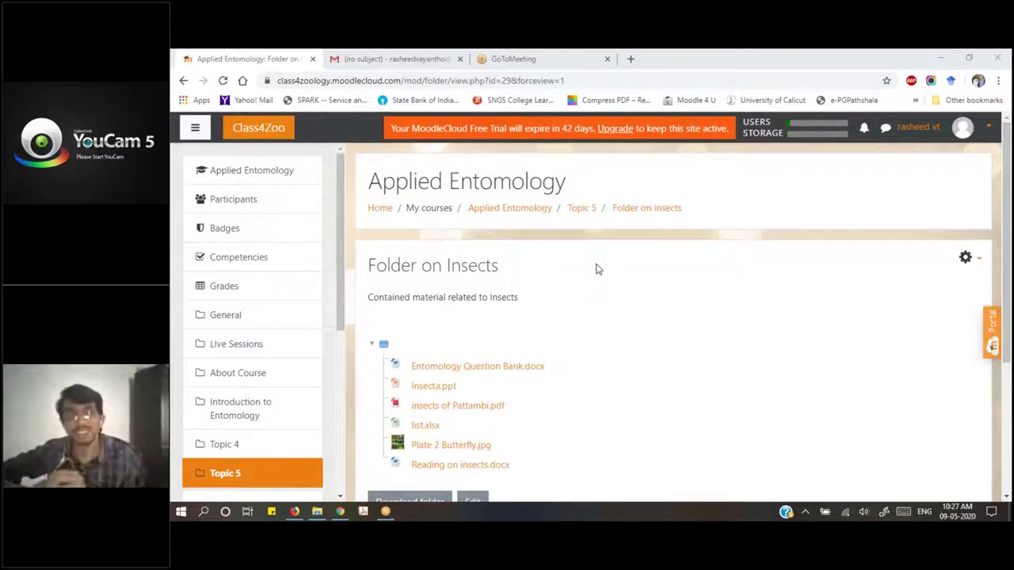
scroll(598, 269, down, 1)
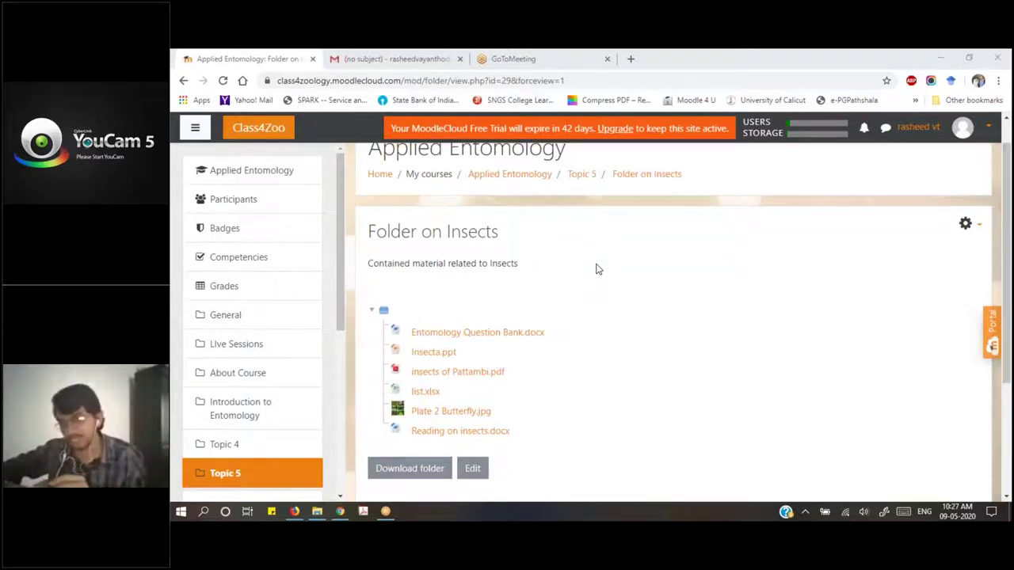
scroll(598, 270, down, 1)
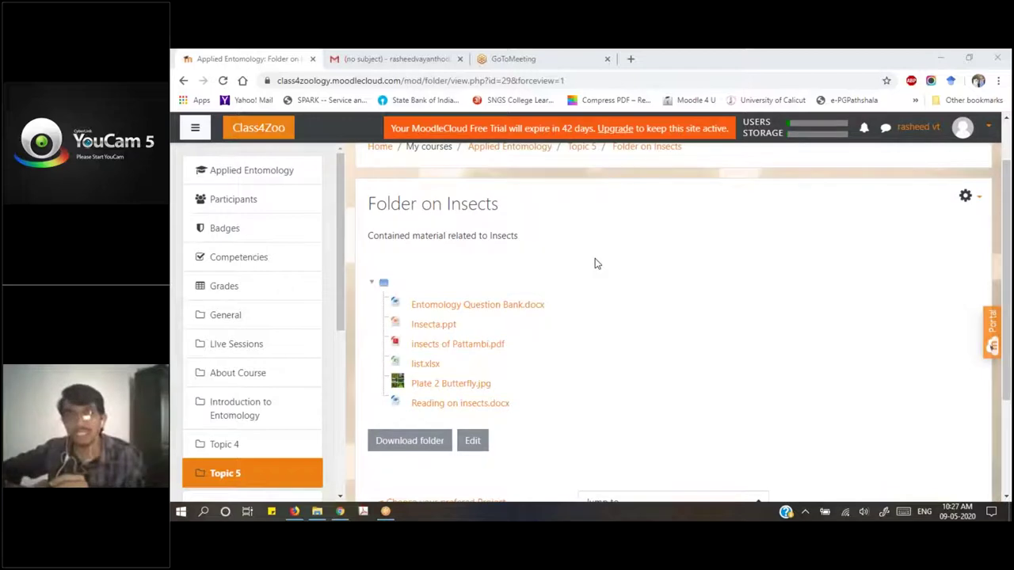
scroll(597, 263, up, 2)
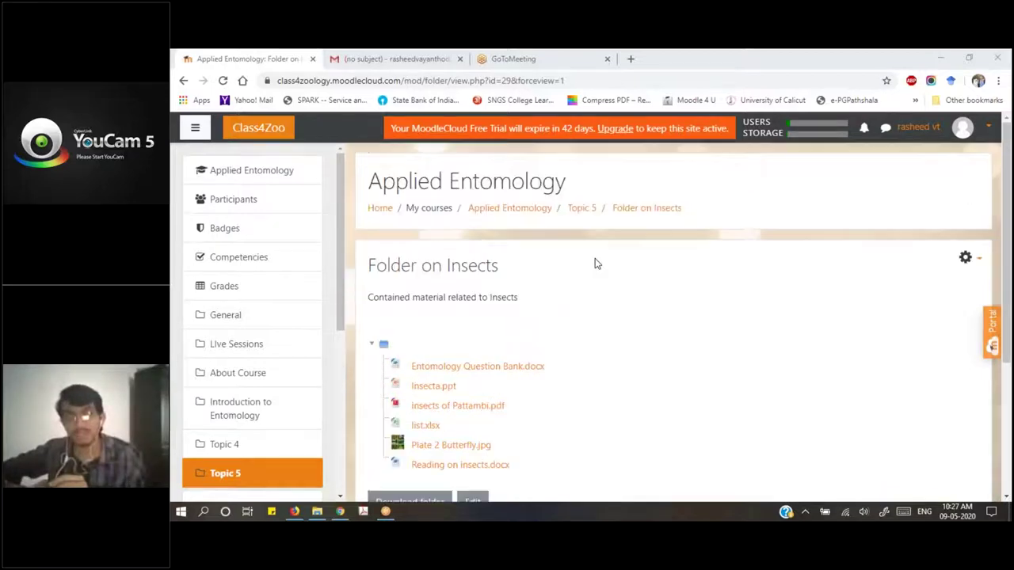
Return to the Applied Entomology course page, open Folder on Insects from Topic 5 and check its files
click(526, 214)
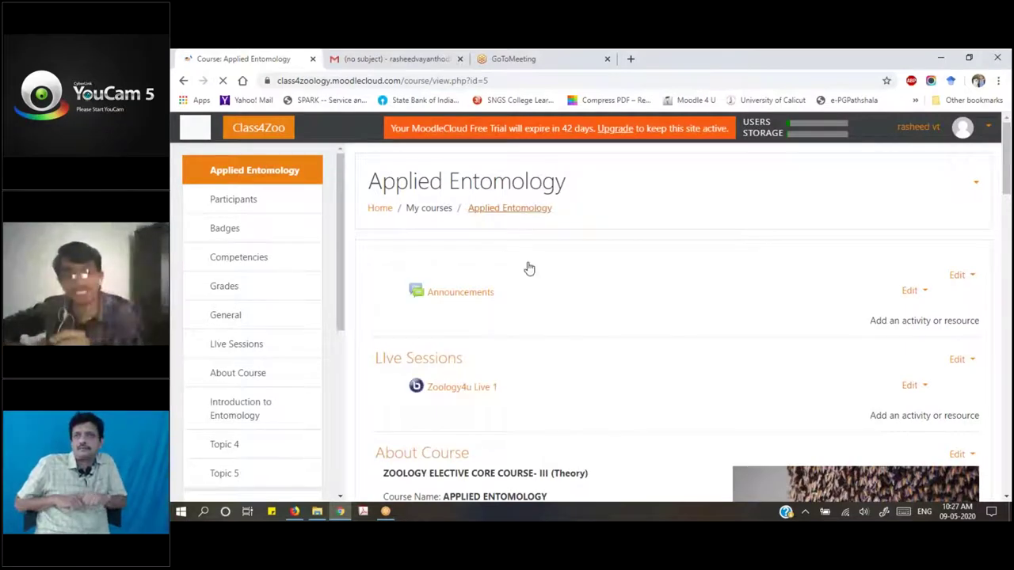
scroll(529, 265, down, 3)
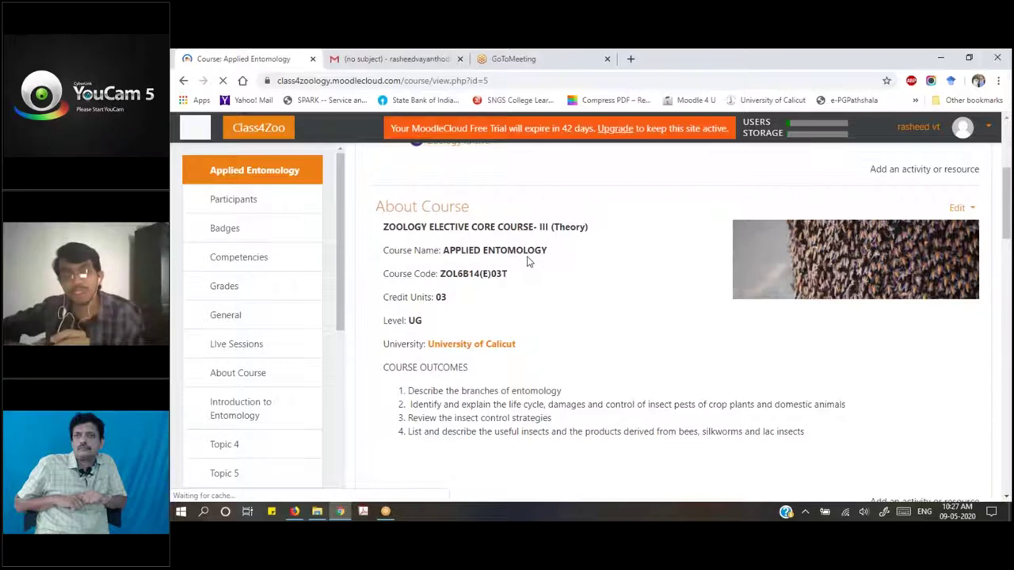
scroll(529, 261, down, 10)
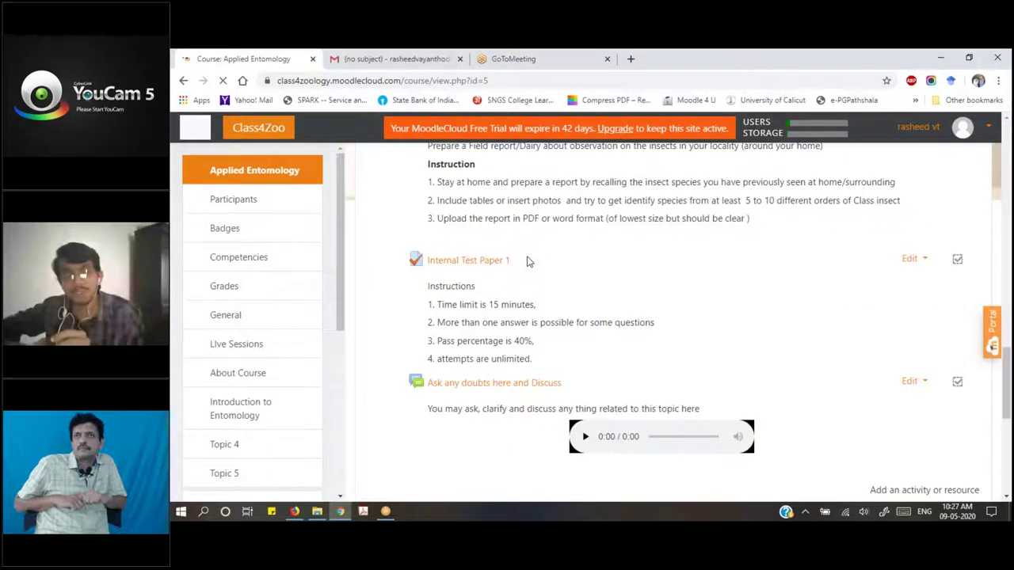
scroll(530, 261, down, 10)
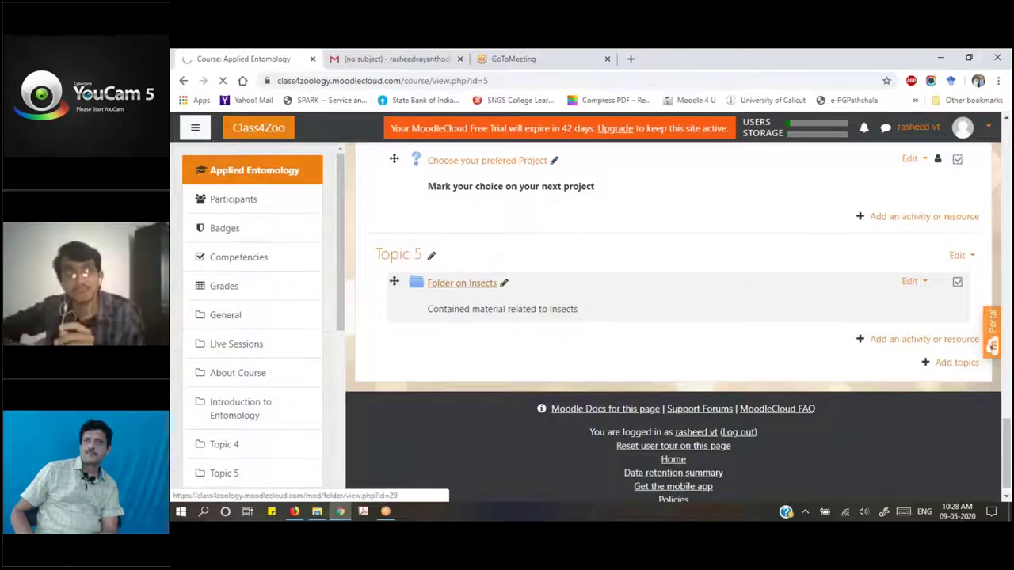
click(453, 275)
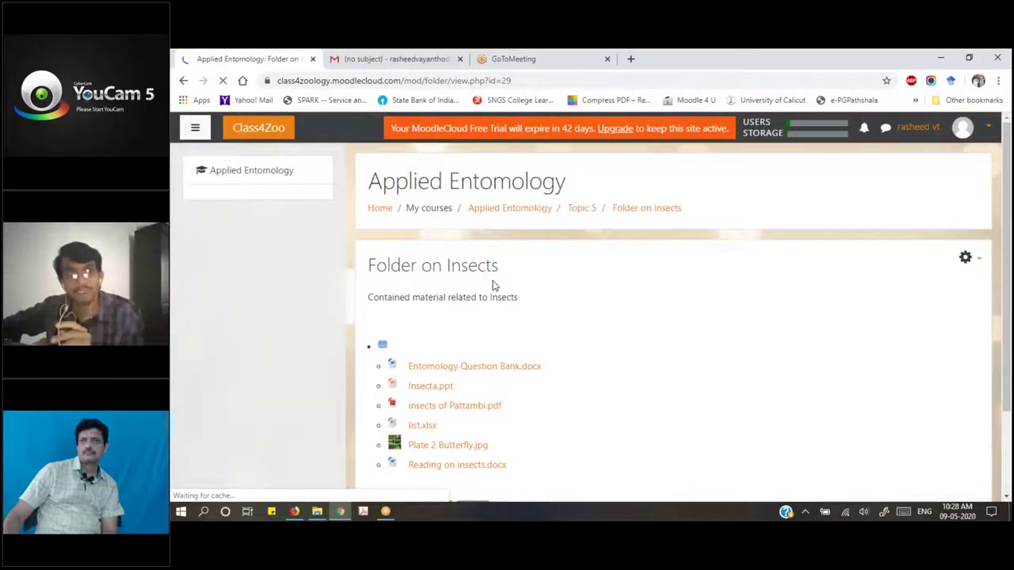
scroll(492, 285, down, 1)
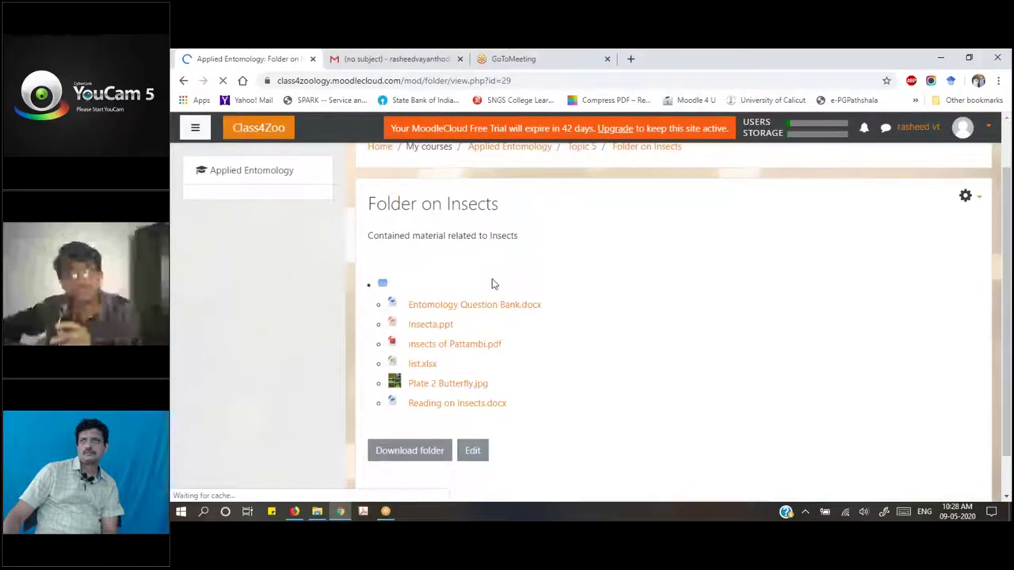
scroll(494, 279, down, 1)
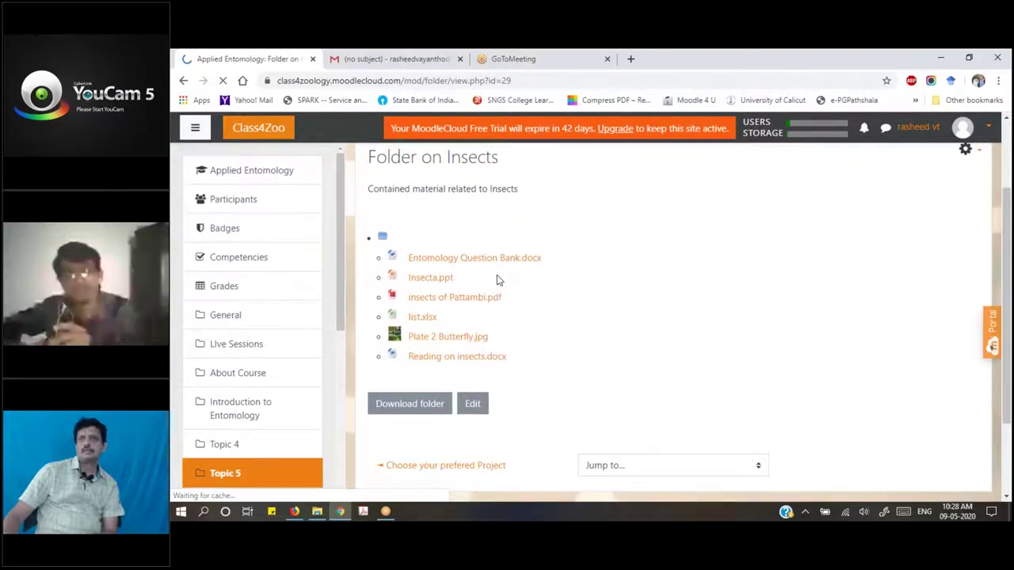
scroll(511, 279, down, 1)
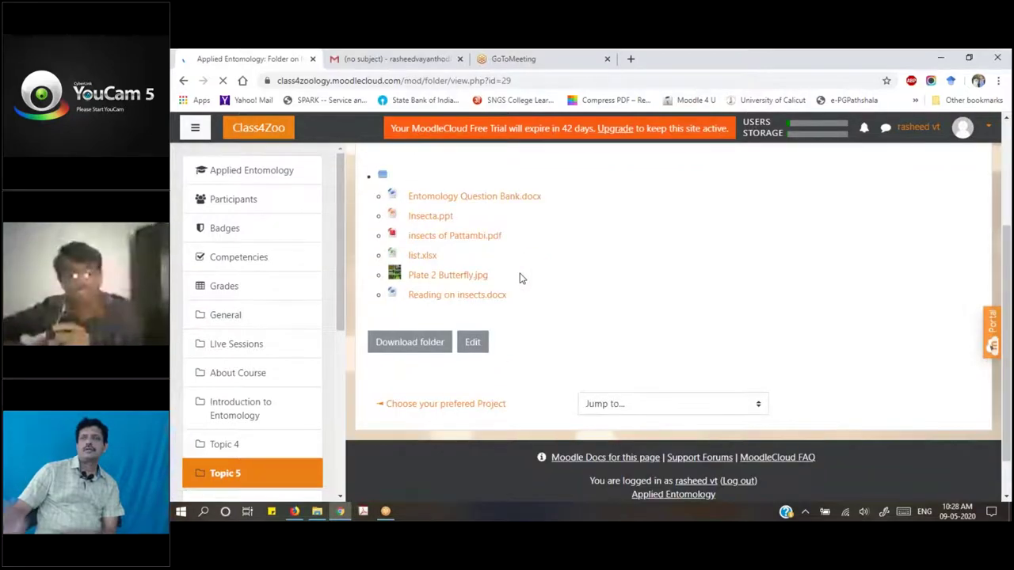
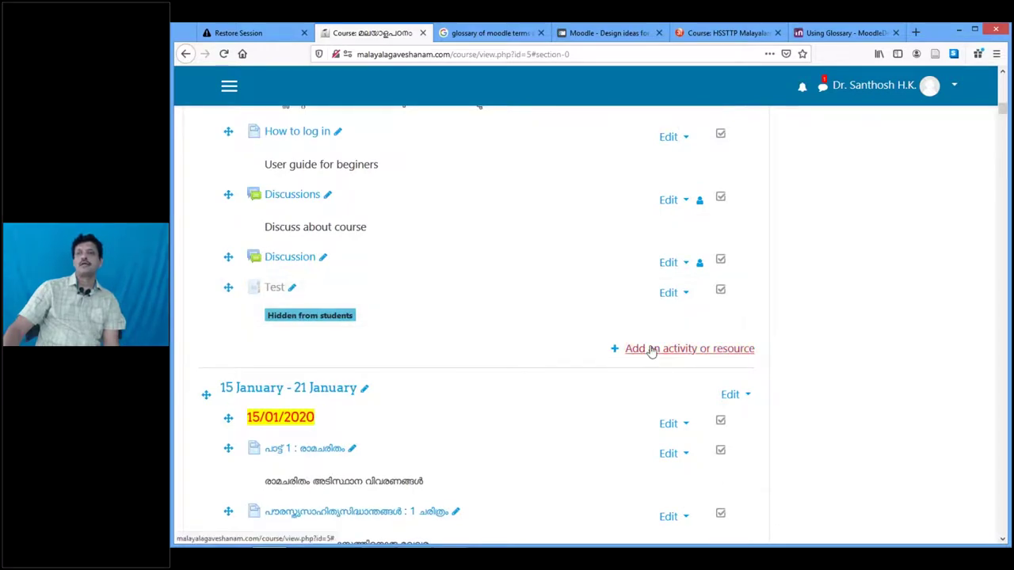
Add a Glossary activity to the course section above 15 January - 21 January on the malayalagaveshanam.com site
click(649, 351)
scroll(576, 287, down, 1)
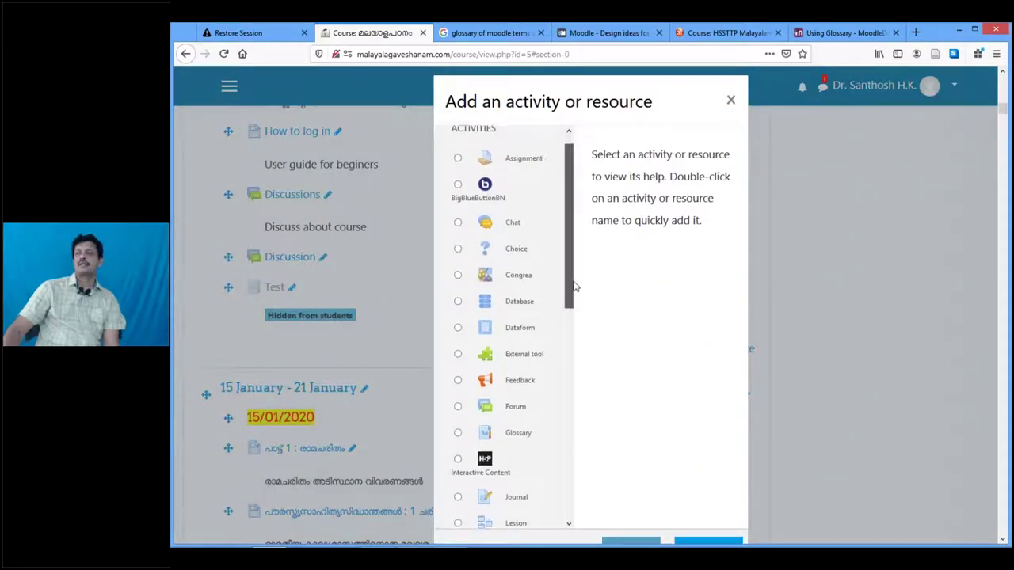
scroll(577, 291, down, 1)
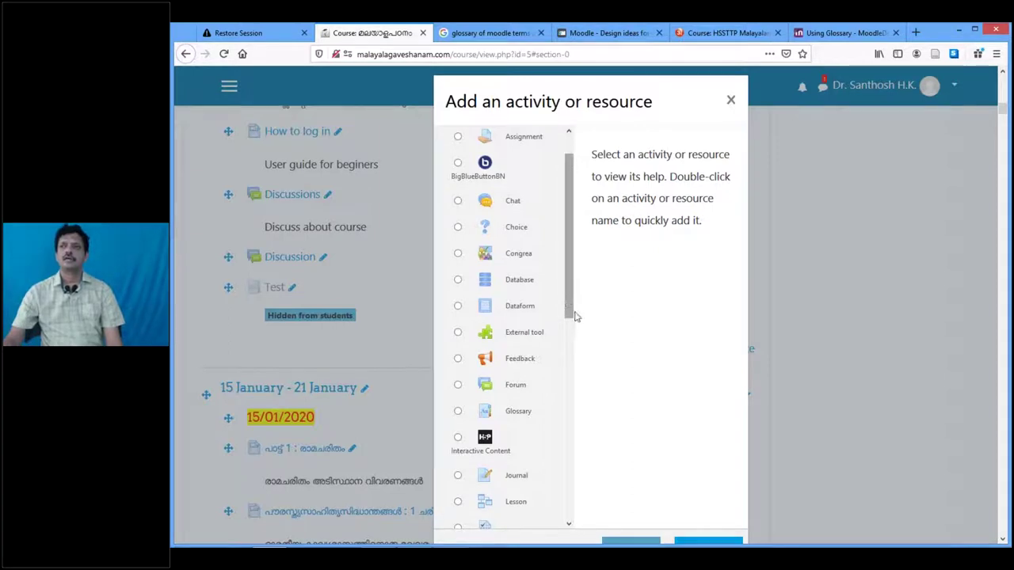
drag(574, 315, 573, 361)
click(458, 321)
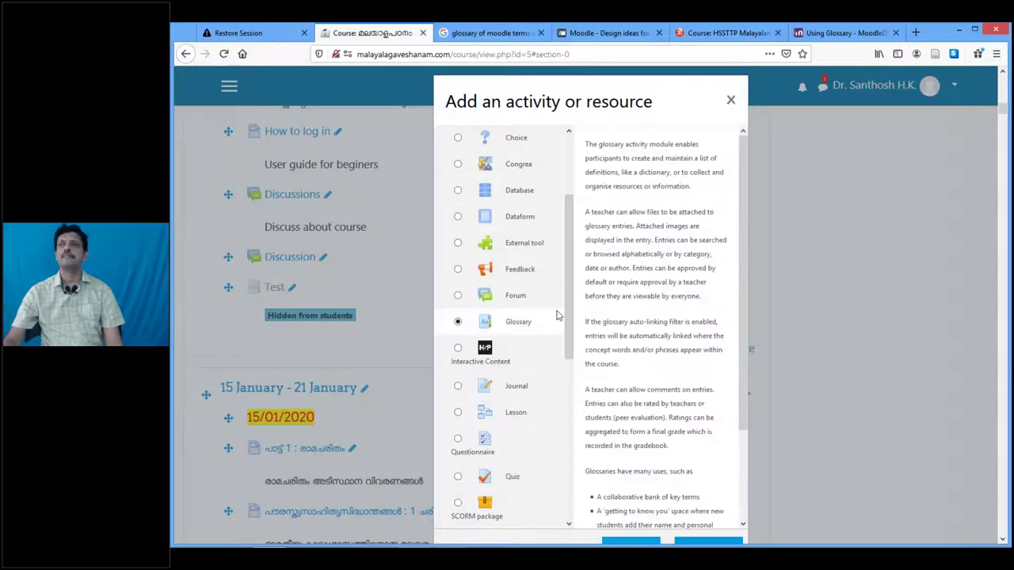
scroll(529, 316, down, 4)
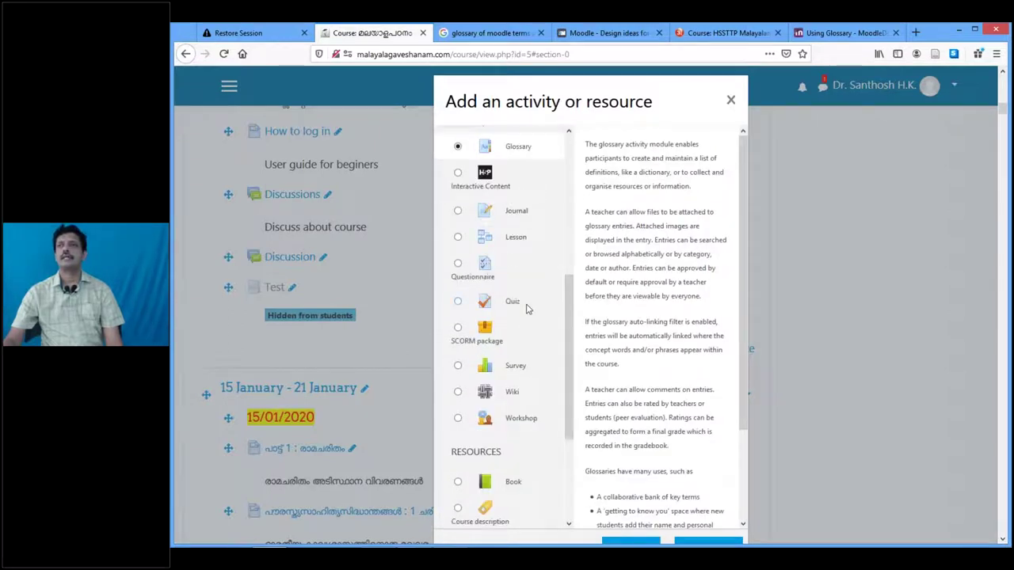
scroll(542, 300, down, 4)
scroll(661, 412, down, 1)
scroll(661, 412, down, 3)
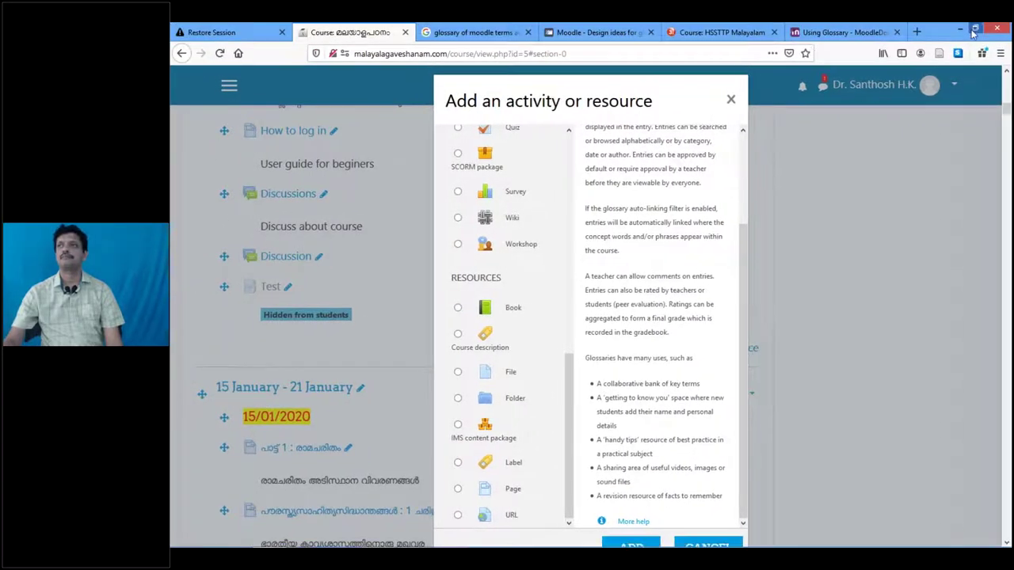
click(972, 32)
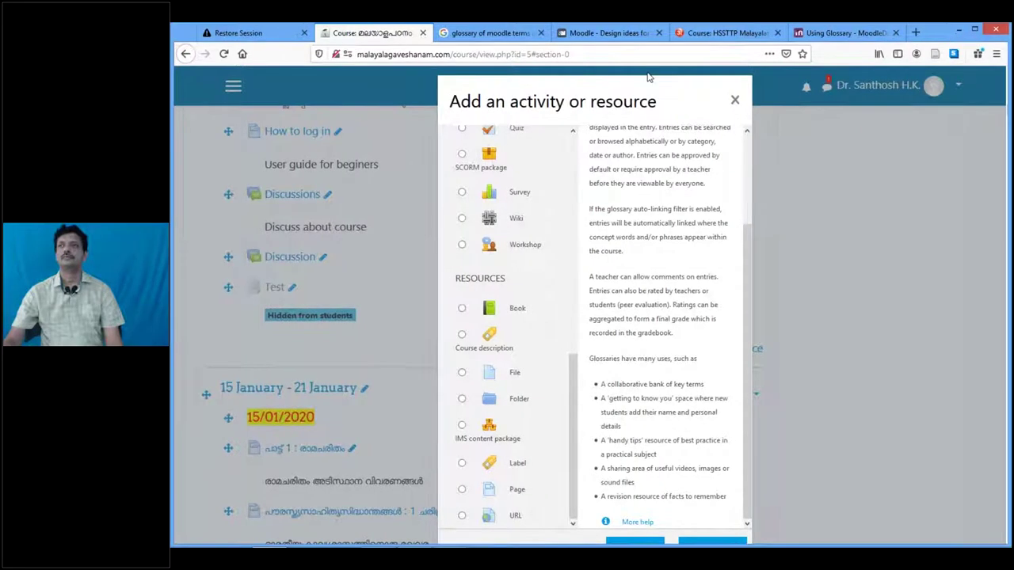
scroll(648, 76, down, 4)
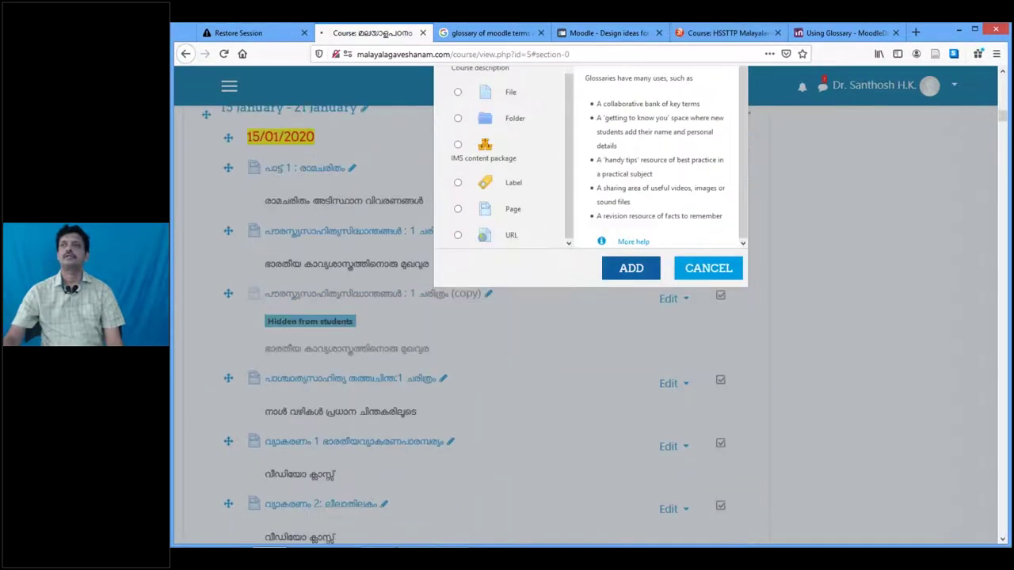
Confirm adding the Glossary activity to the course and bring up its General settings
scroll(647, 77, up, 3)
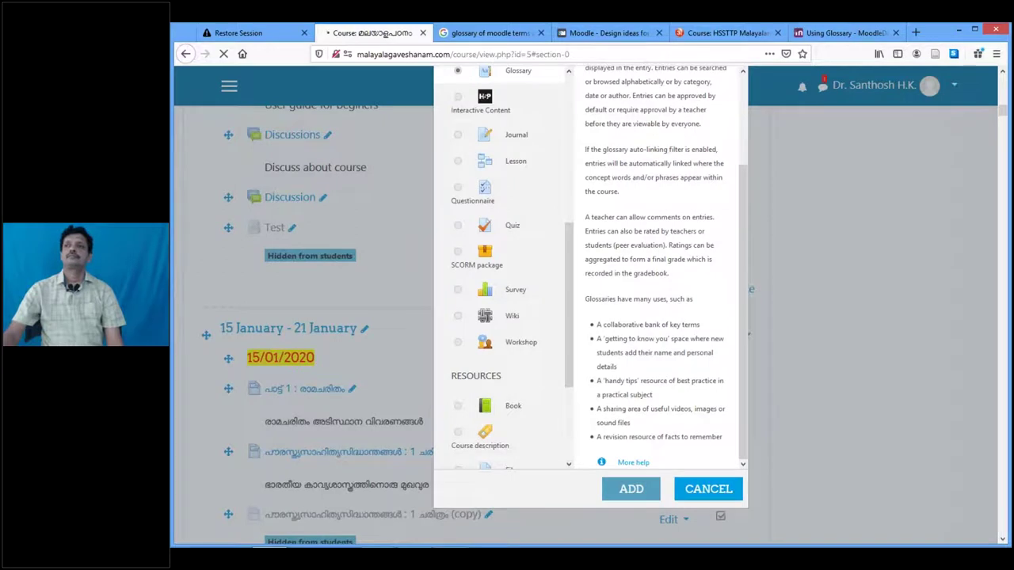
click(633, 485)
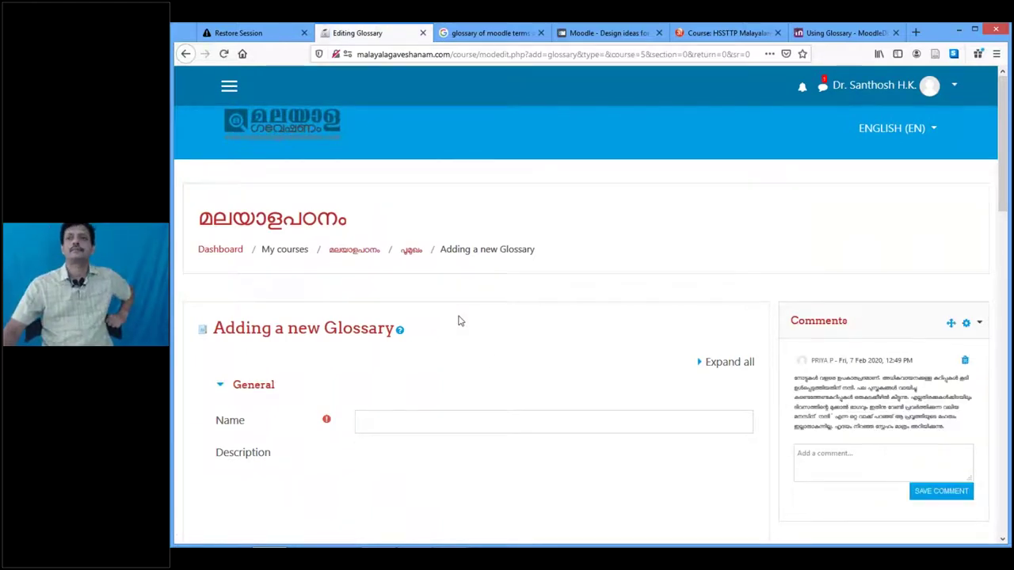
scroll(458, 321, down, 2)
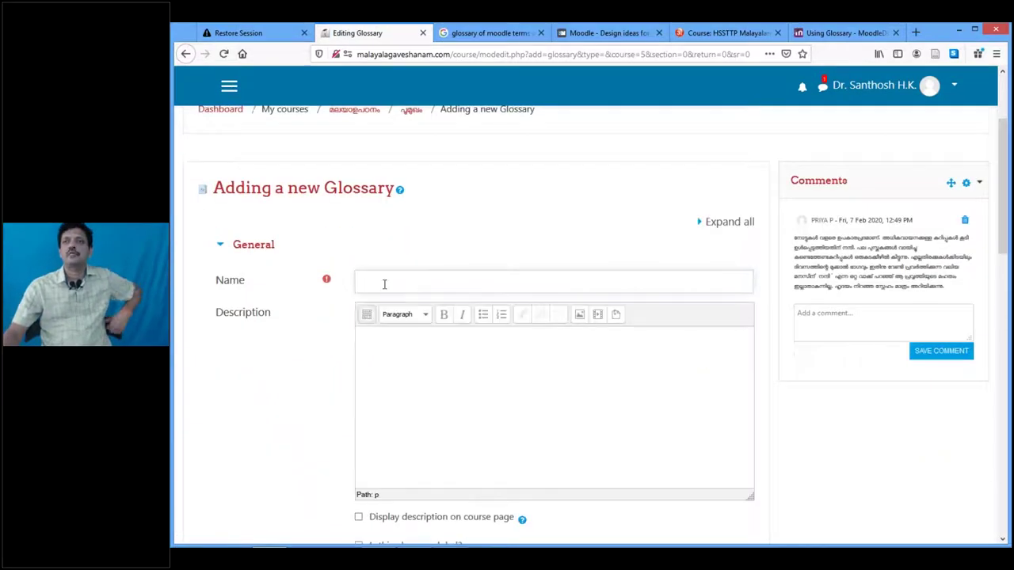
text(ളിൻ)
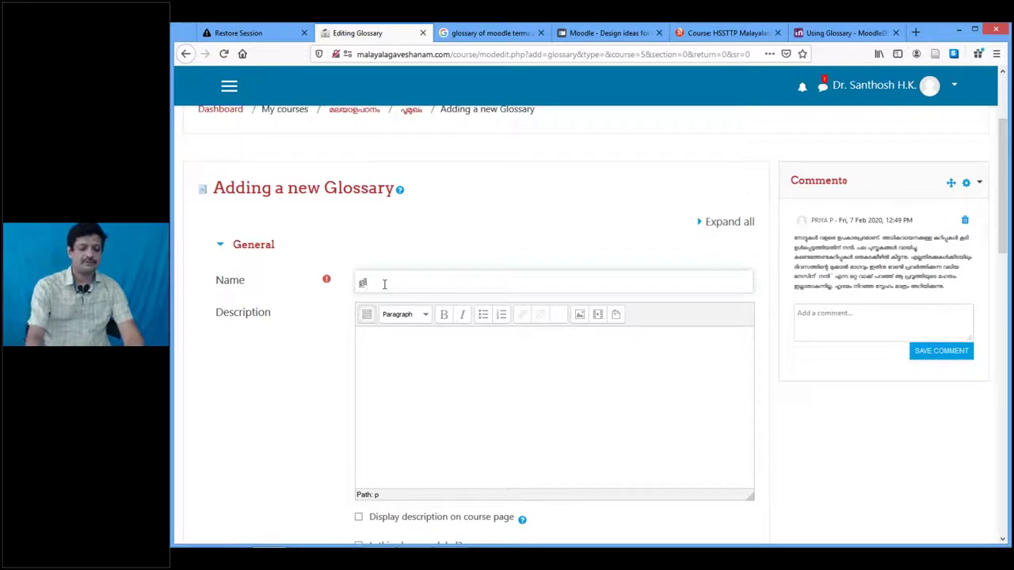
key(BackSpace)
key(BackSpace)
key(BackSpace)
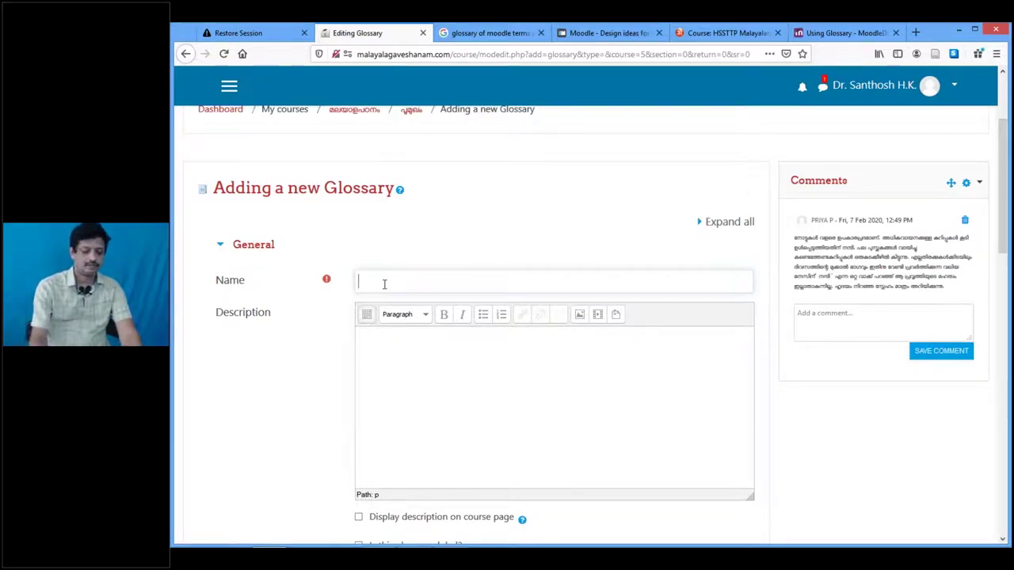
text(bhaa)
key(BackSpace)
key(BackSpace)
key(BackSpace)
key(BackSpace)
Name the new glossary "Lingusitics Terminology"
text(Li)
text(ngusiti)
text(cs )
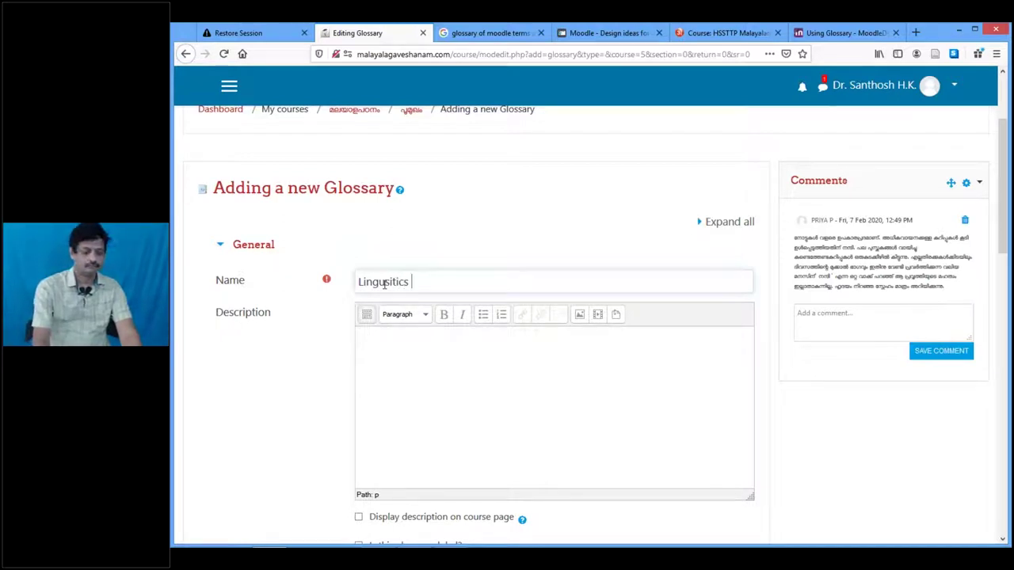
text(T)
key(BackSpace)
text(T)
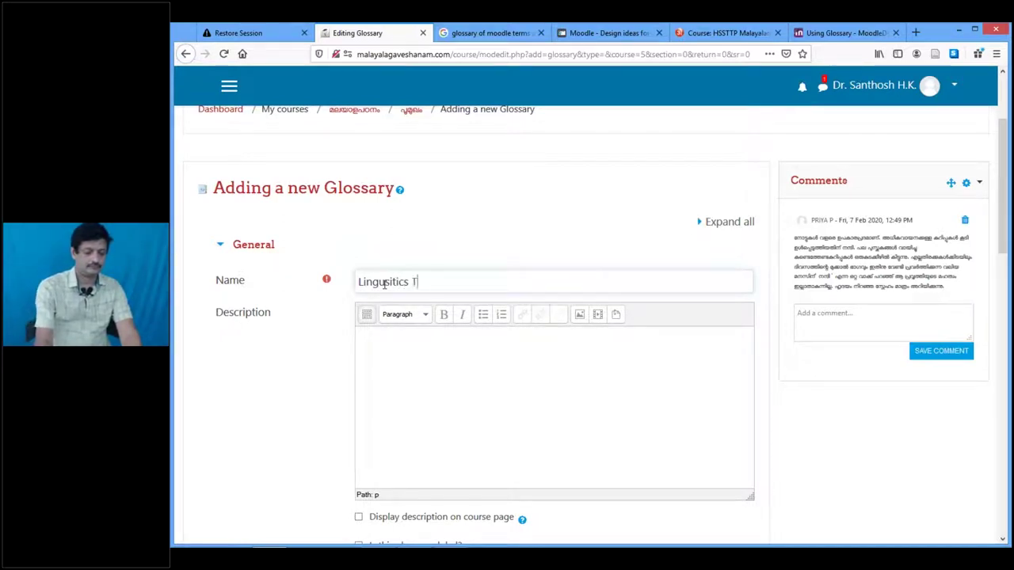
text(ermi)
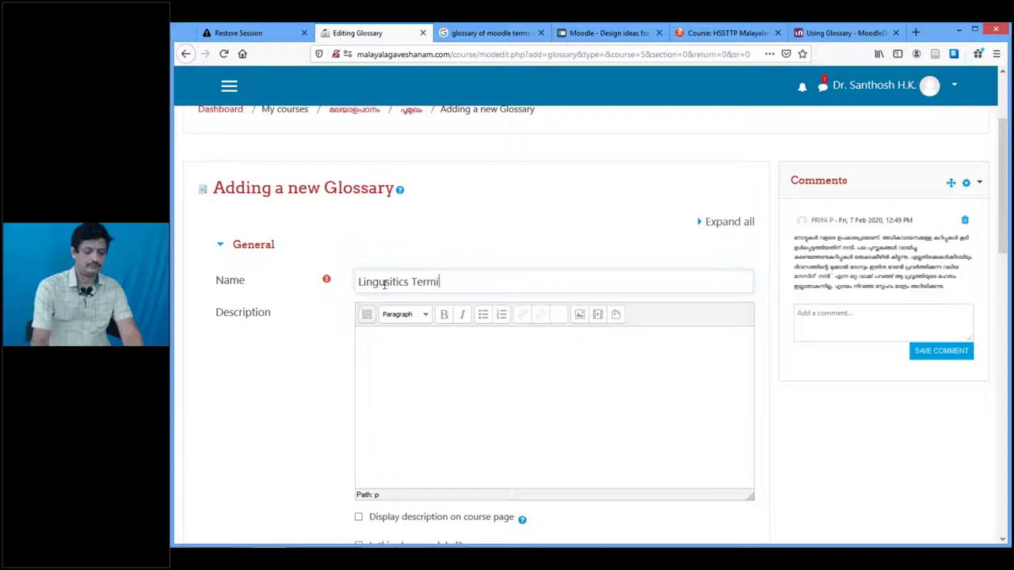
text(nology)
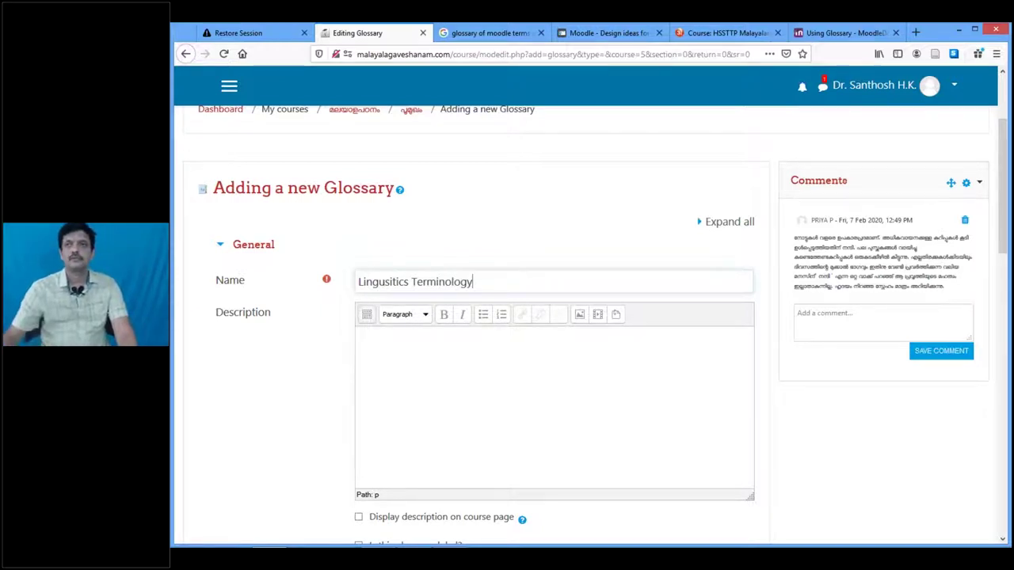
Examine the glossary's description, display and global options and the glossary type choices, keeping Secondary glossary
click(463, 368)
scroll(419, 254, down, 4)
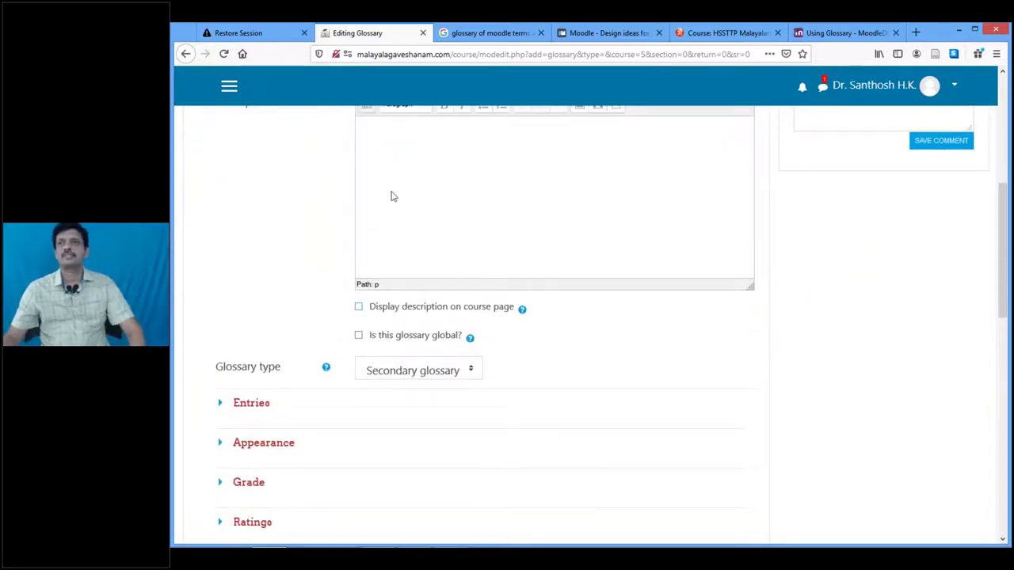
scroll(400, 237, up, 3)
scroll(411, 287, down, 3)
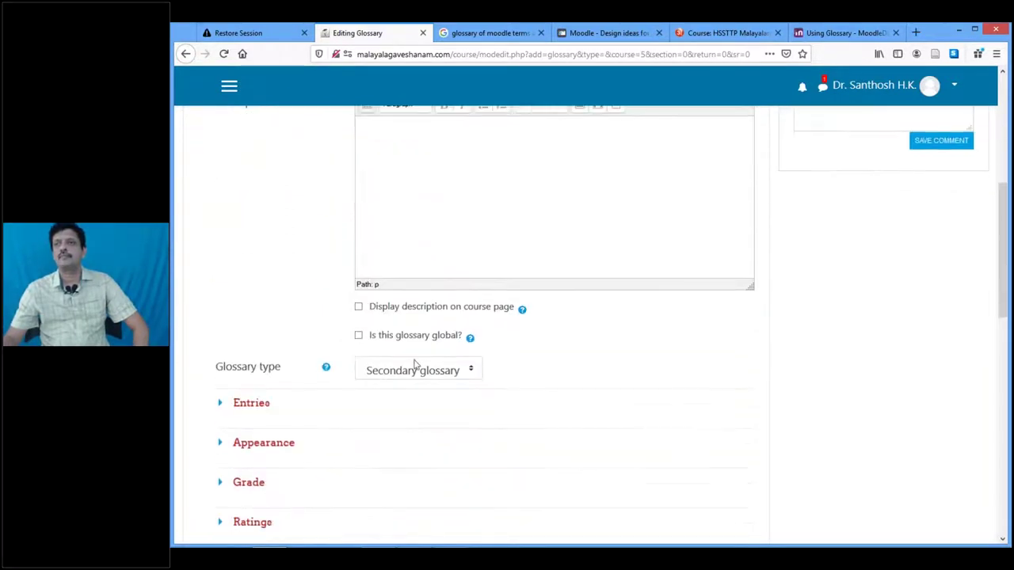
scroll(375, 229, up, 3)
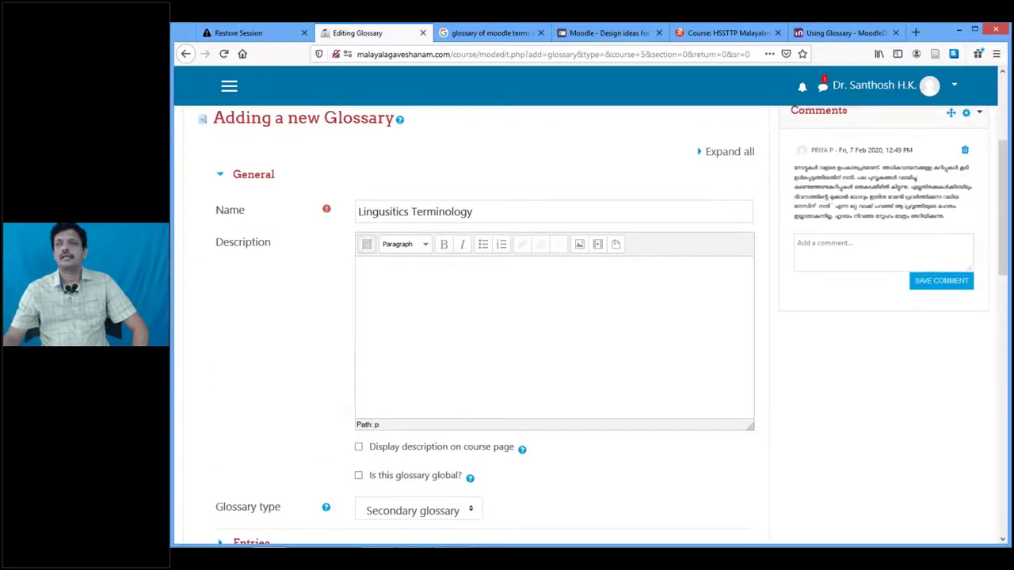
scroll(396, 256, down, 1)
scroll(406, 262, down, 2)
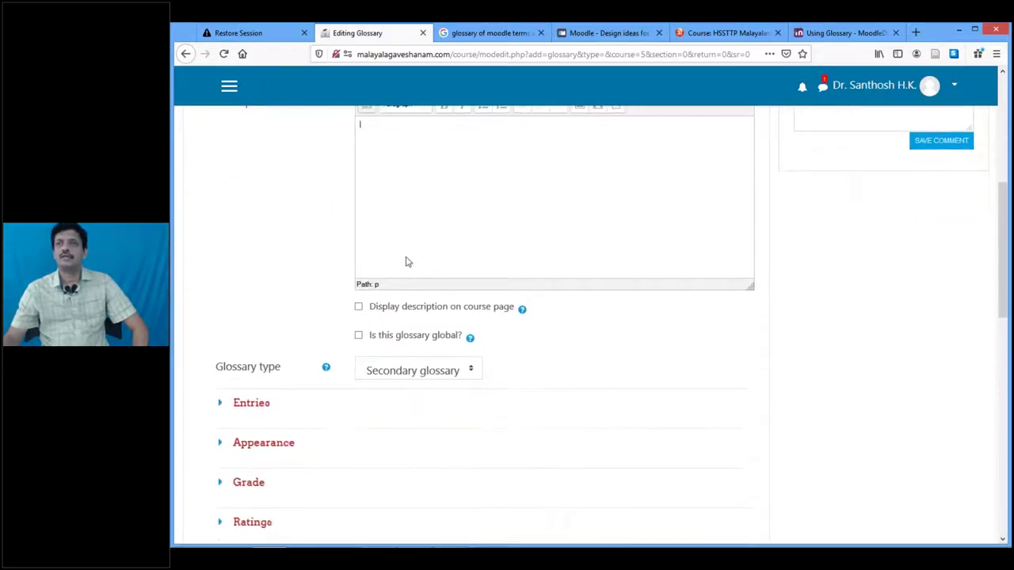
scroll(406, 262, down, 1)
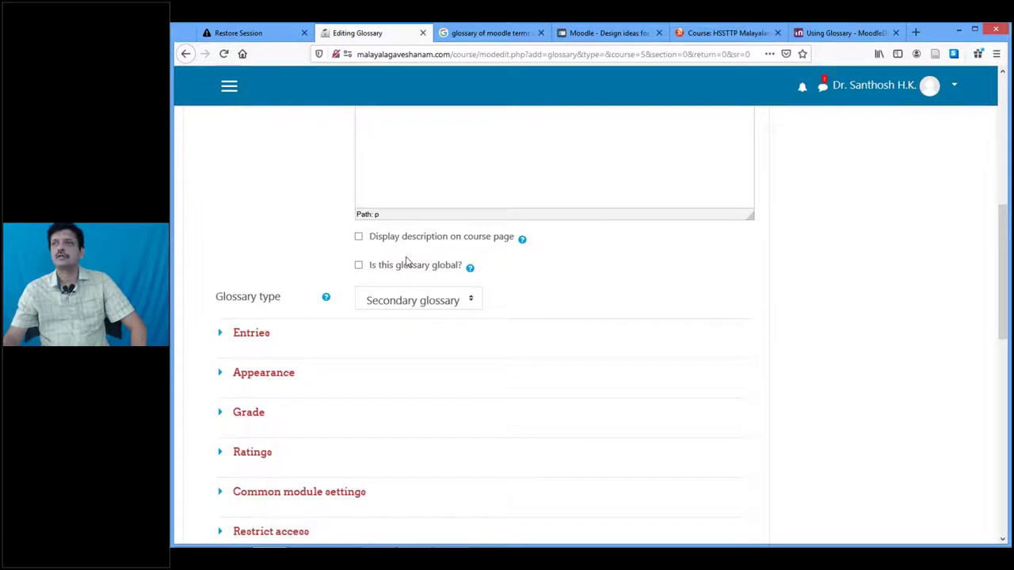
click(471, 301)
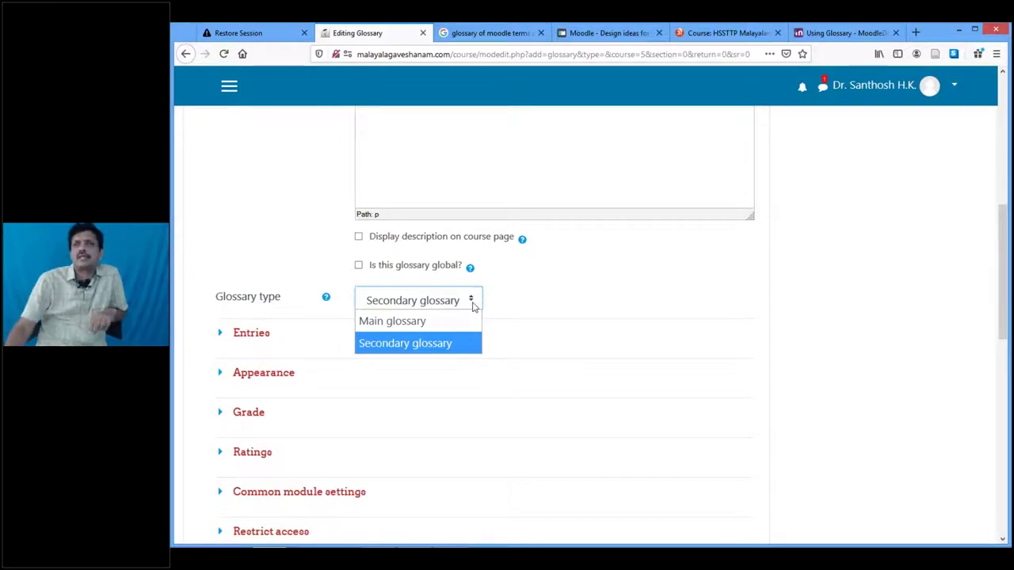
click(436, 351)
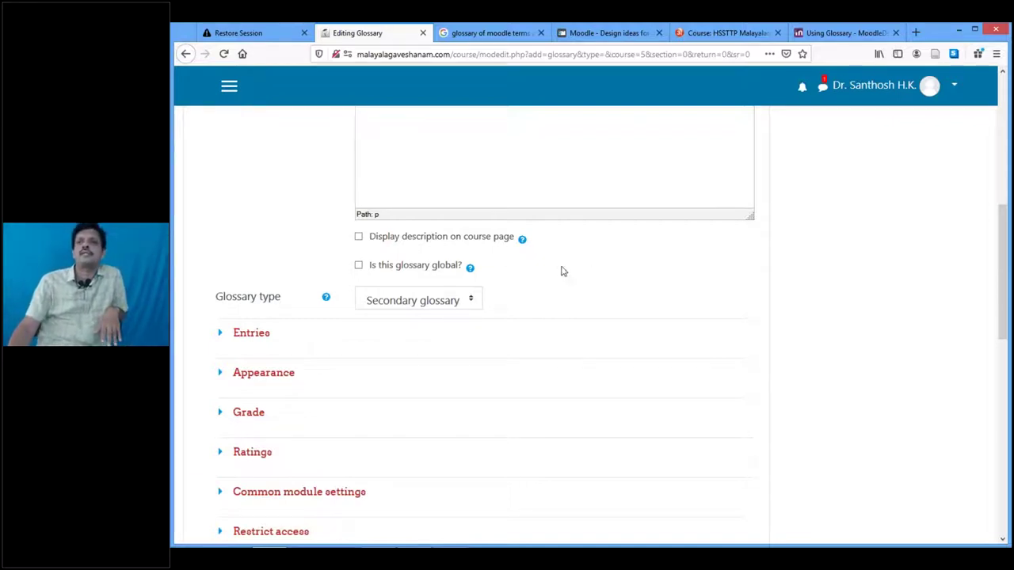
Expand the Entries settings and examine the choices for default approval, editing, comments on entries and automatic linking without changing them
scroll(495, 274, down, 1)
scroll(495, 274, down, 1)
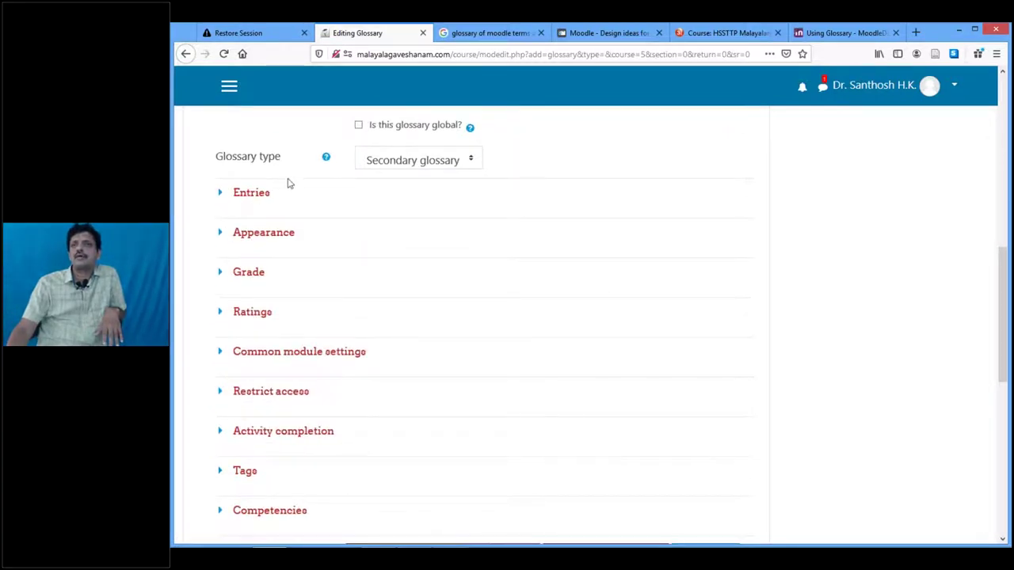
click(221, 195)
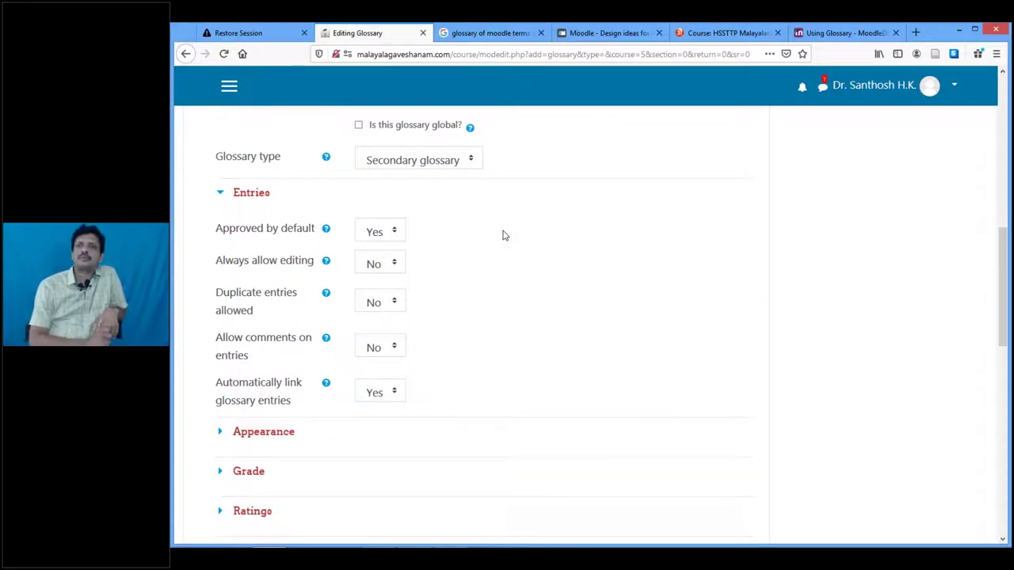
click(392, 244)
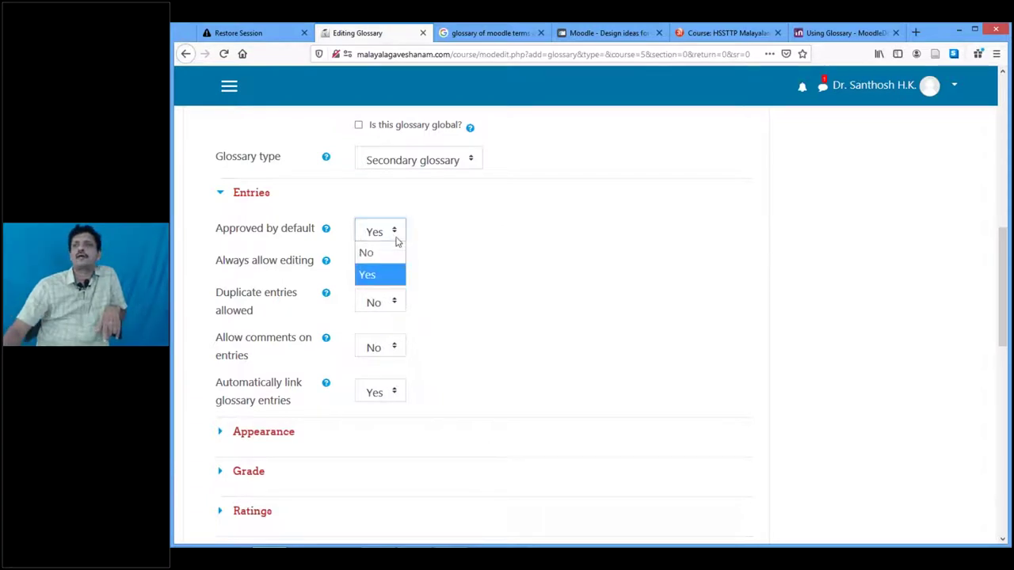
click(467, 235)
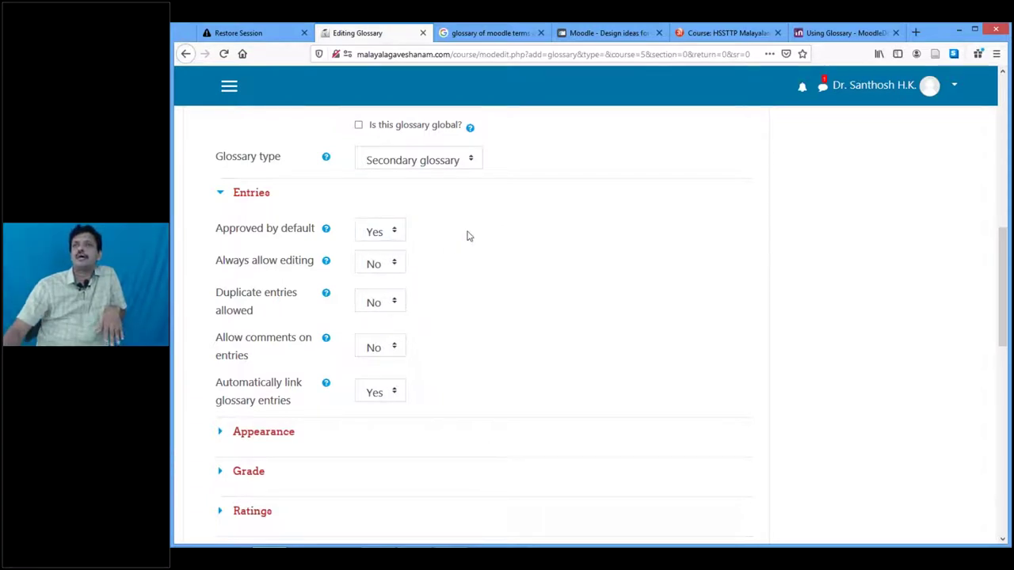
click(393, 231)
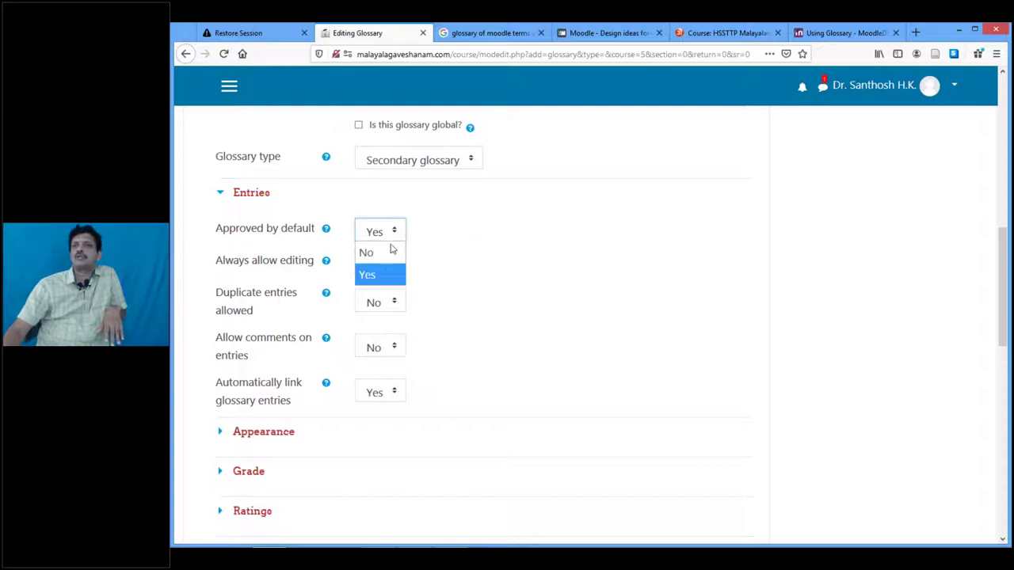
click(453, 228)
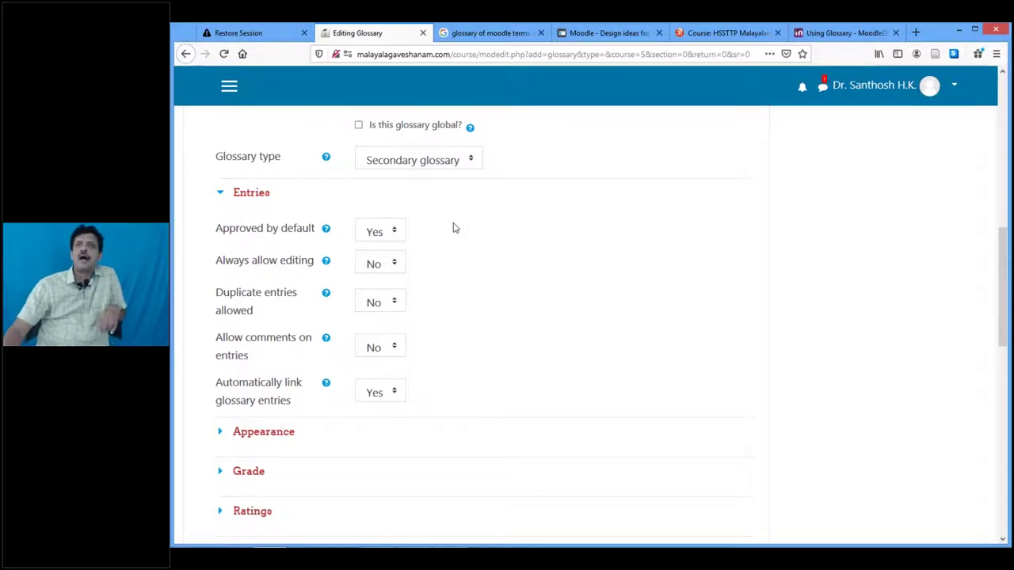
click(396, 267)
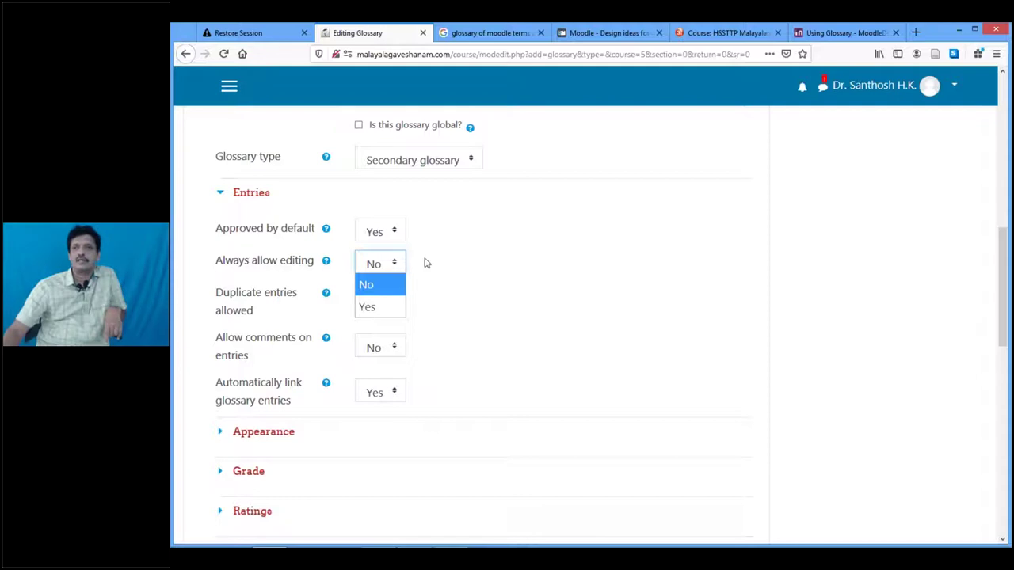
click(428, 261)
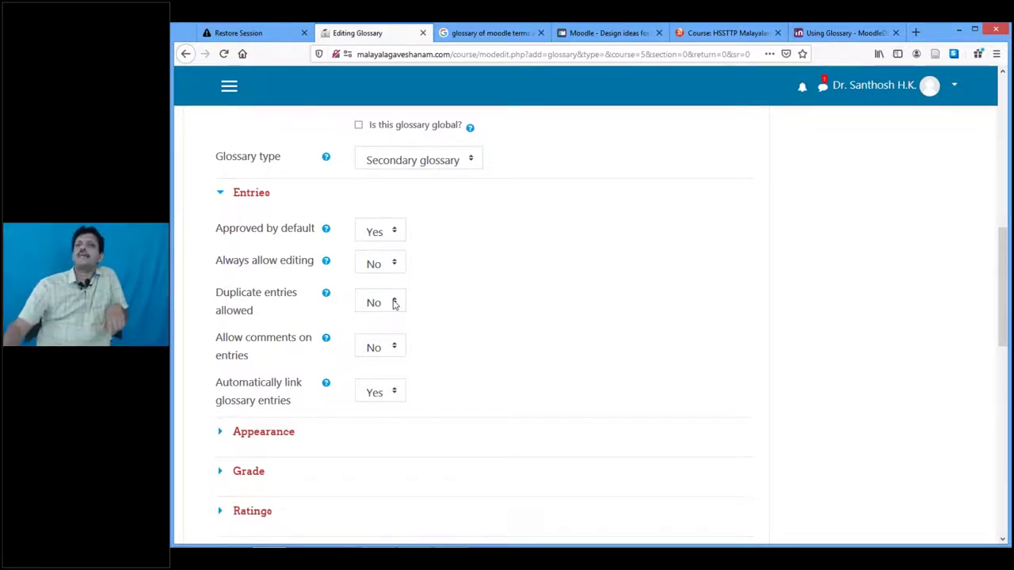
click(396, 354)
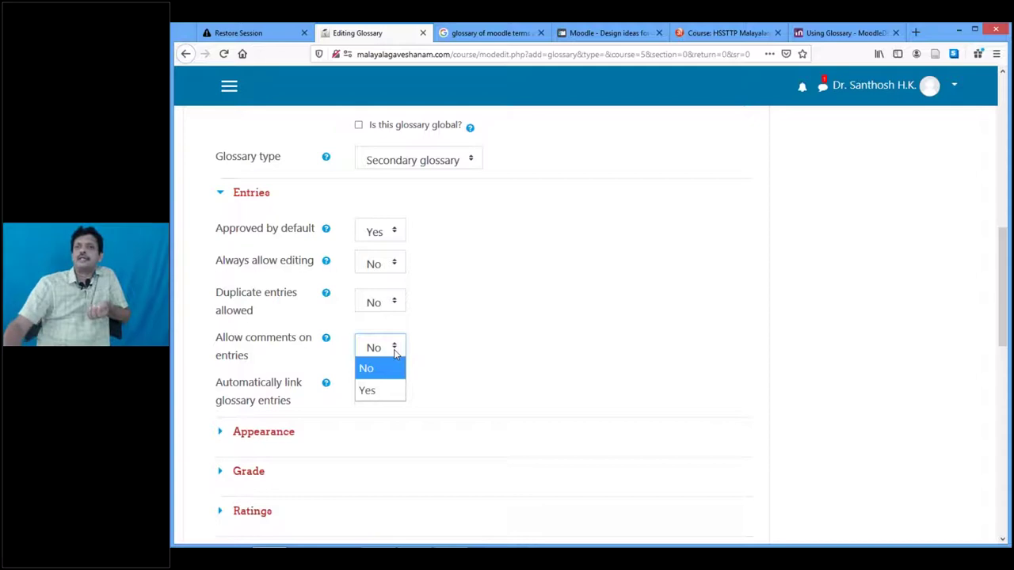
click(487, 317)
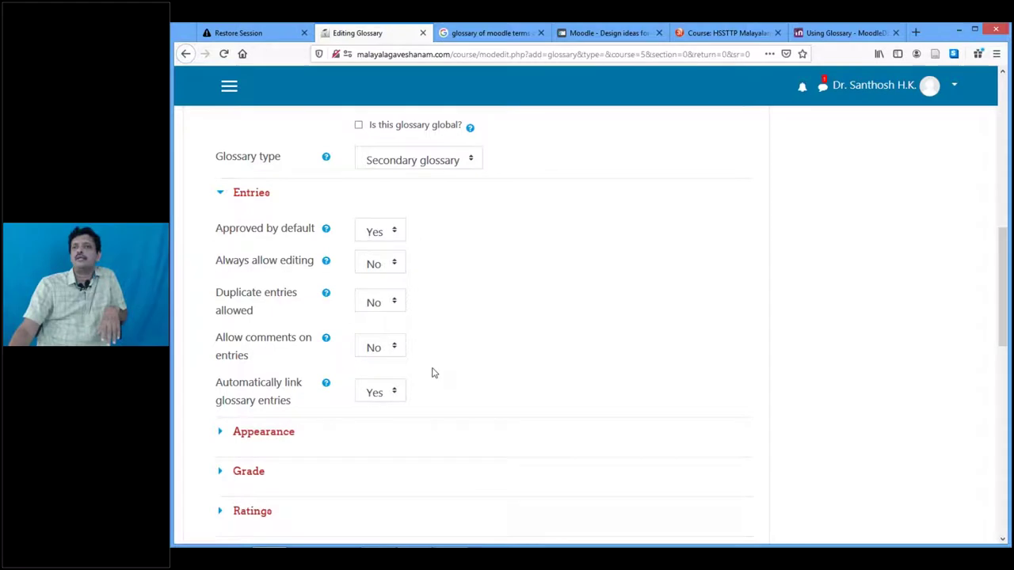
click(398, 394)
click(478, 367)
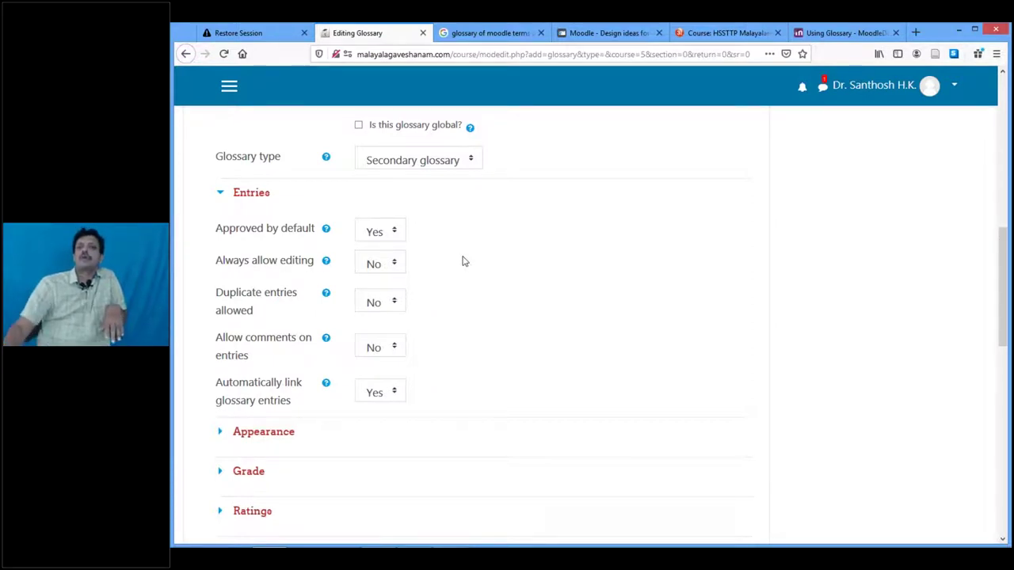
Check over the remaining glossary settings, then save the glossary and display it
scroll(458, 278, down, 3)
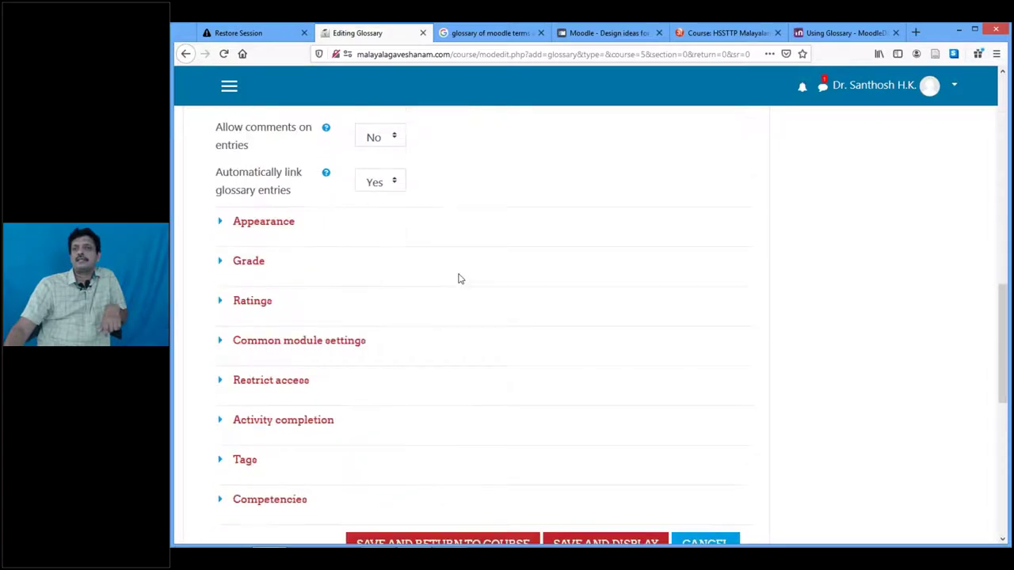
scroll(476, 301, down, 1)
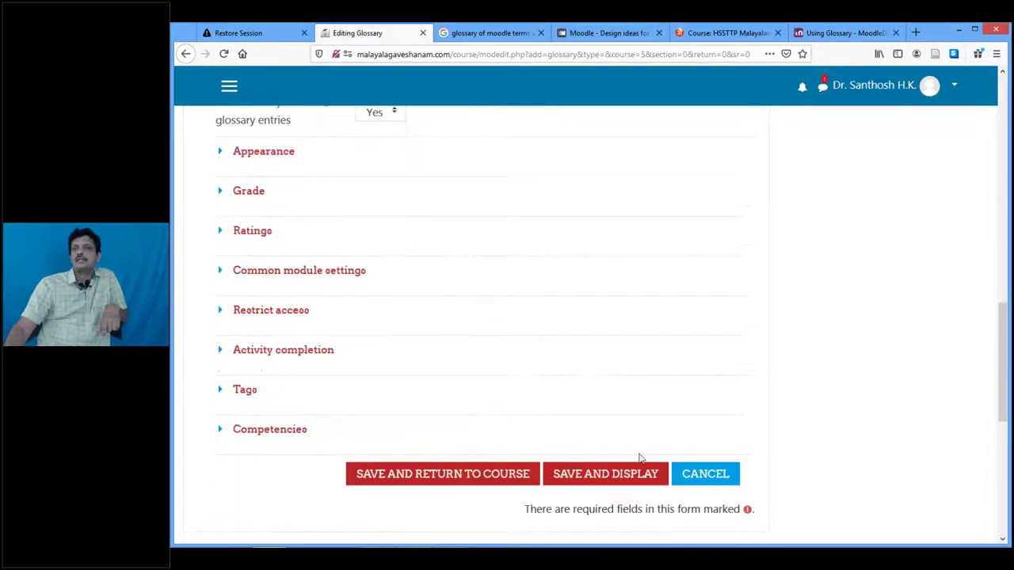
scroll(579, 383, up, 10)
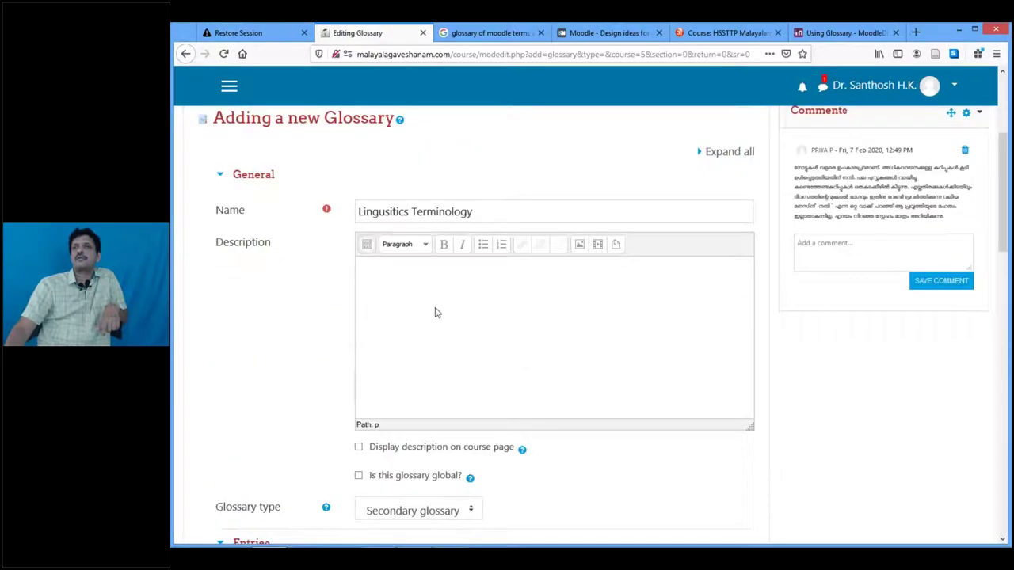
scroll(430, 309, down, 1)
scroll(431, 310, down, 9)
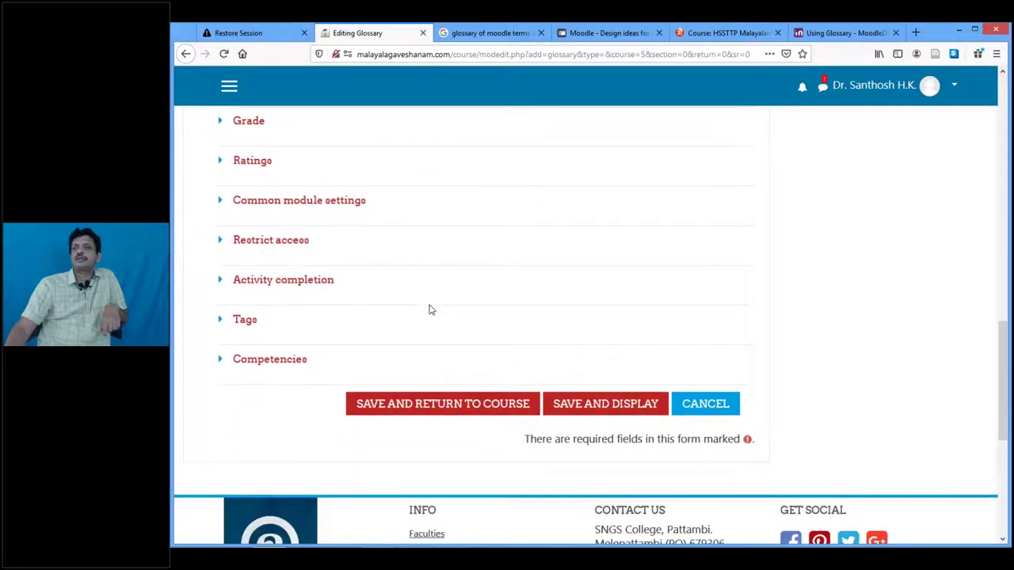
click(596, 411)
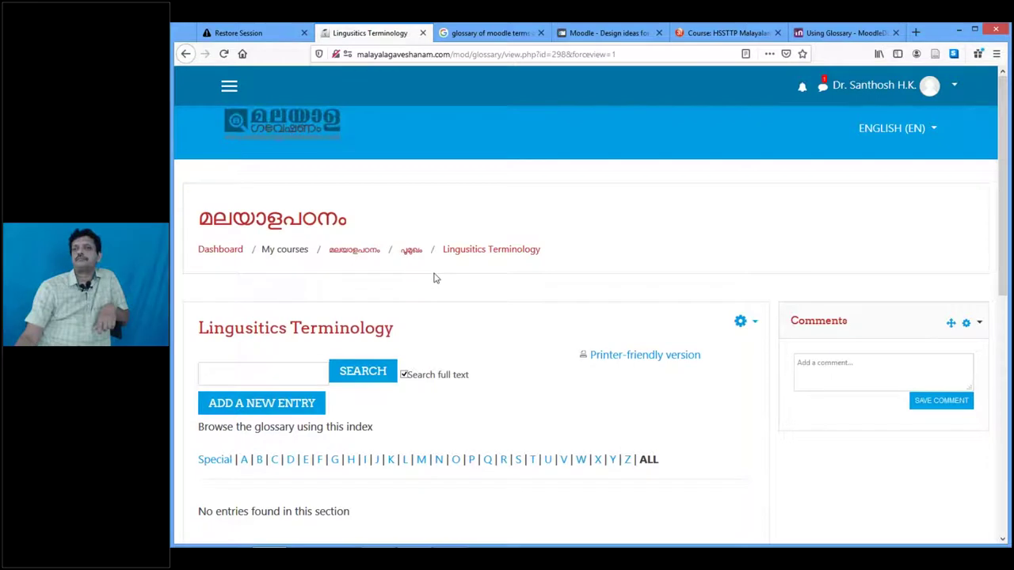
Examine the new glossary page, including its search field, new-entry option and alphabetical index
scroll(434, 278, down, 3)
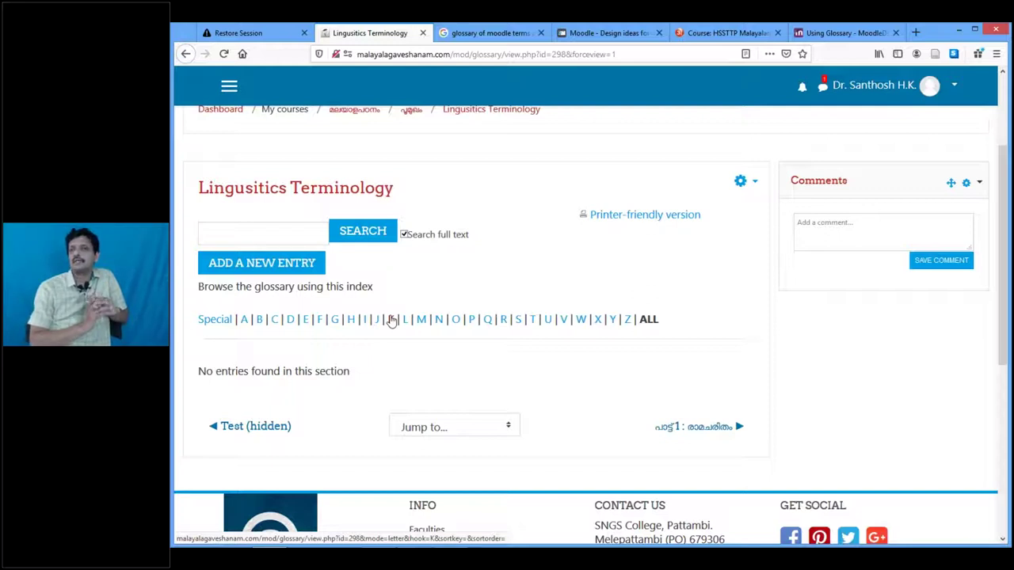
click(259, 241)
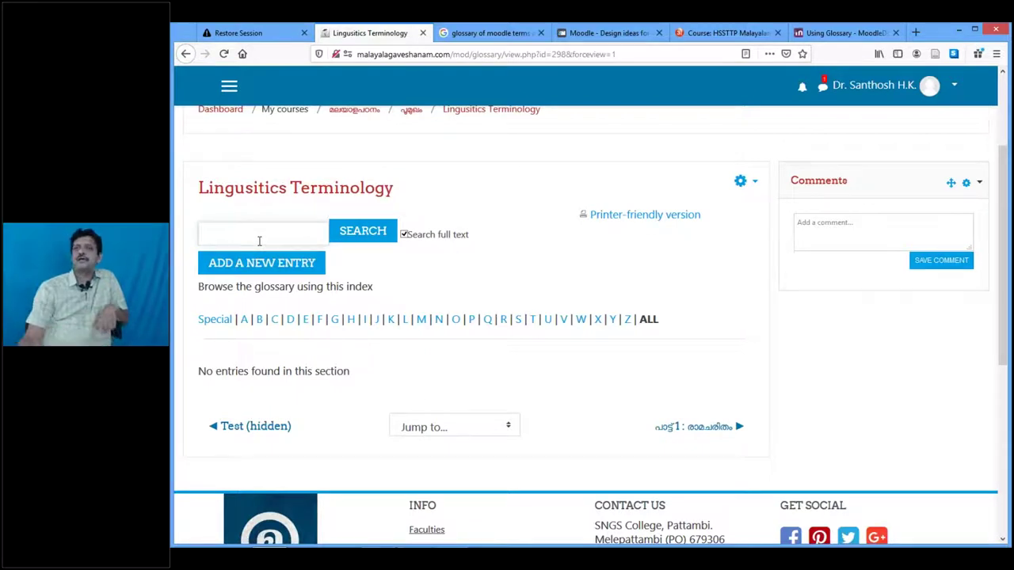
scroll(523, 323, down, 2)
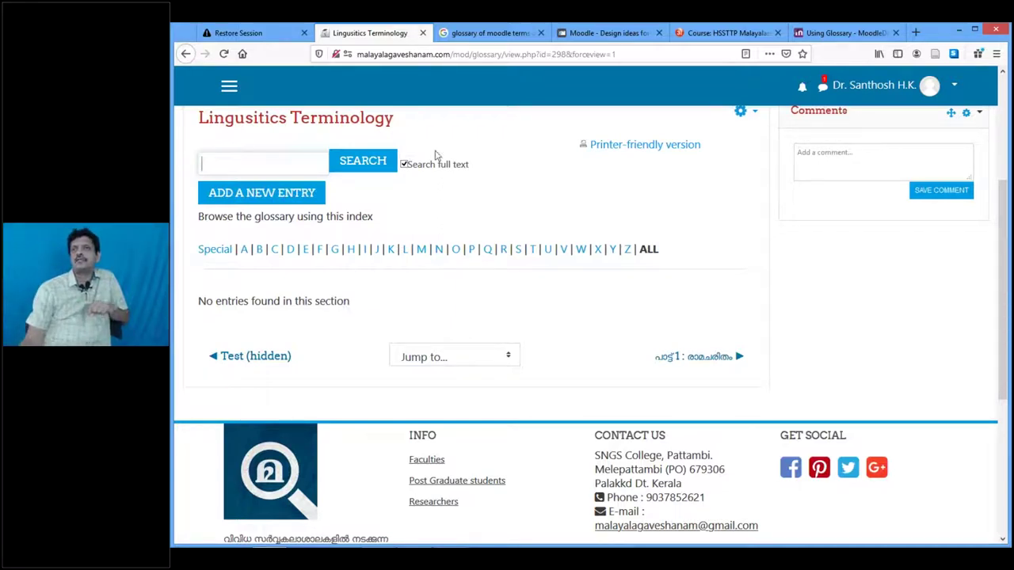
scroll(434, 155, up, 5)
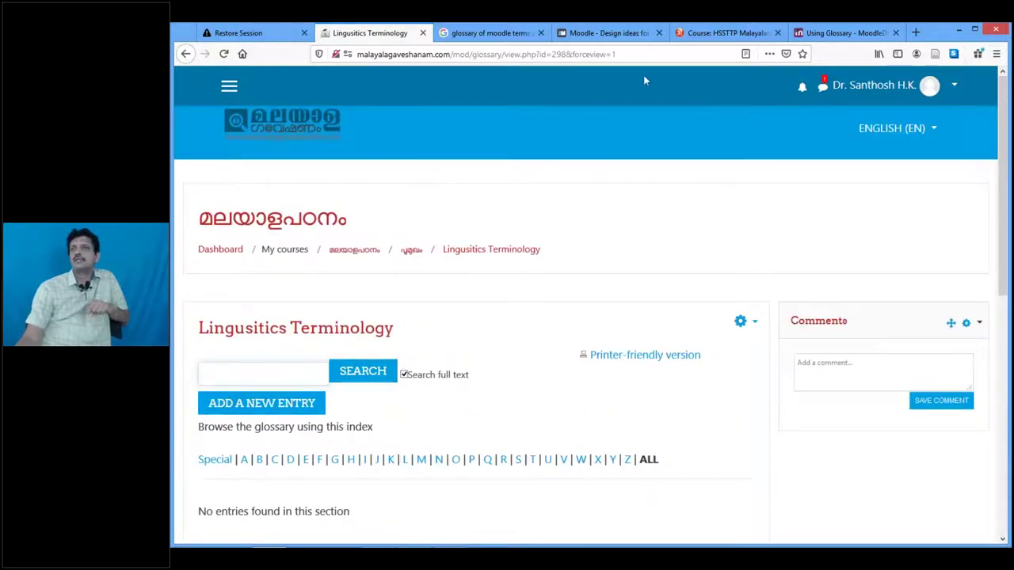
double_click(940, 33)
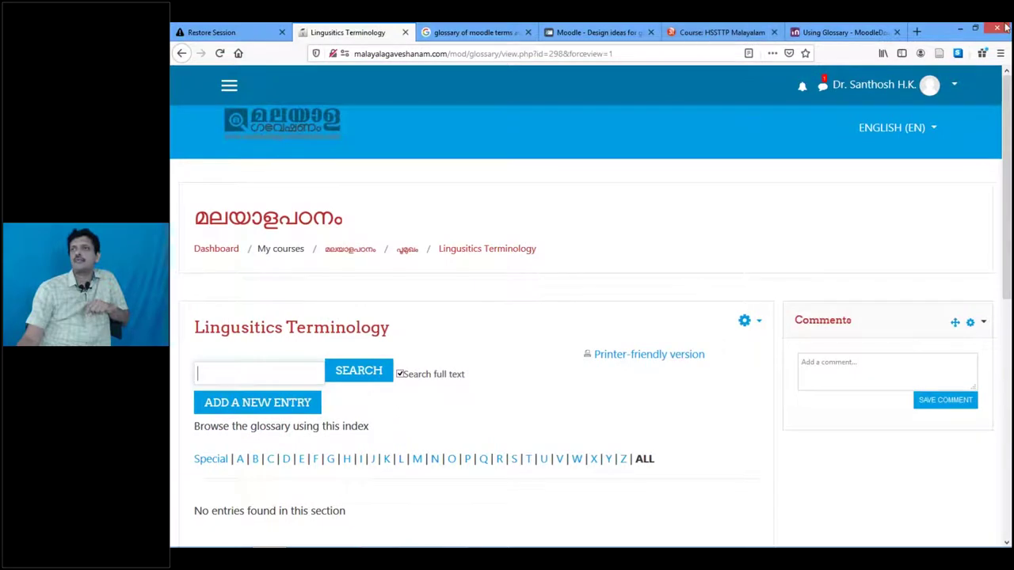
click(973, 30)
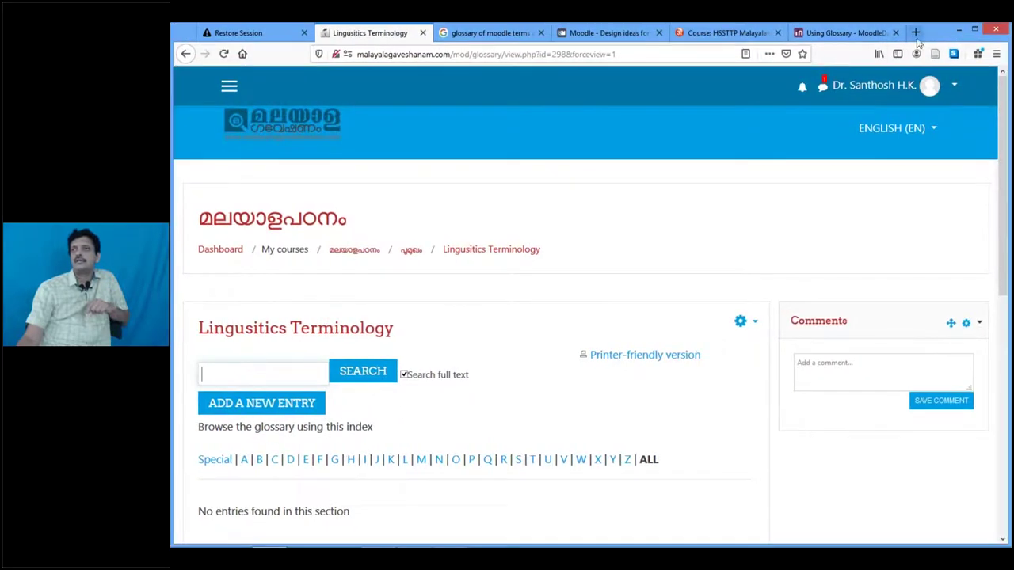
drag(893, 42, 687, 23)
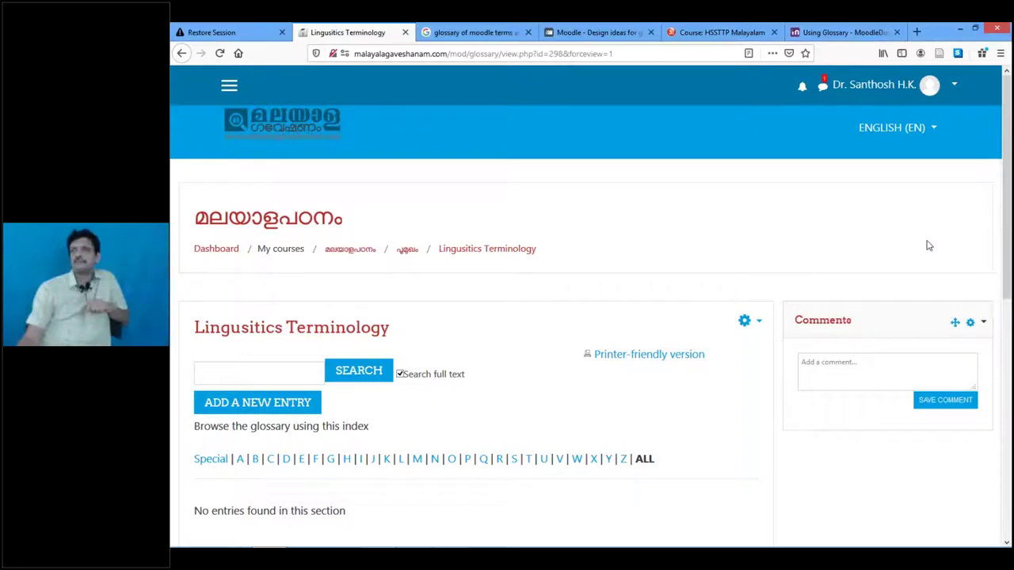
scroll(929, 246, down, 1)
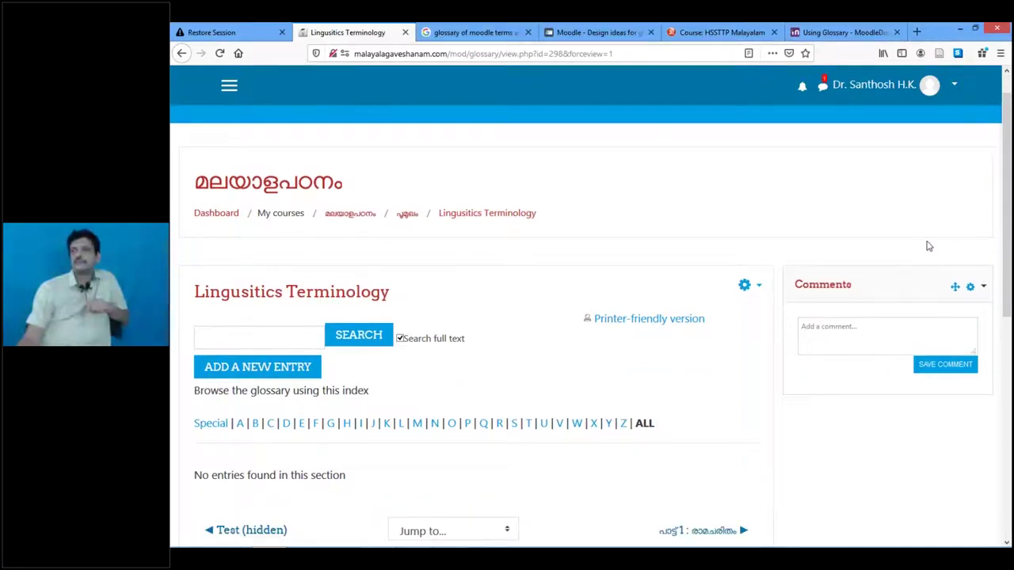
scroll(929, 246, up, 1)
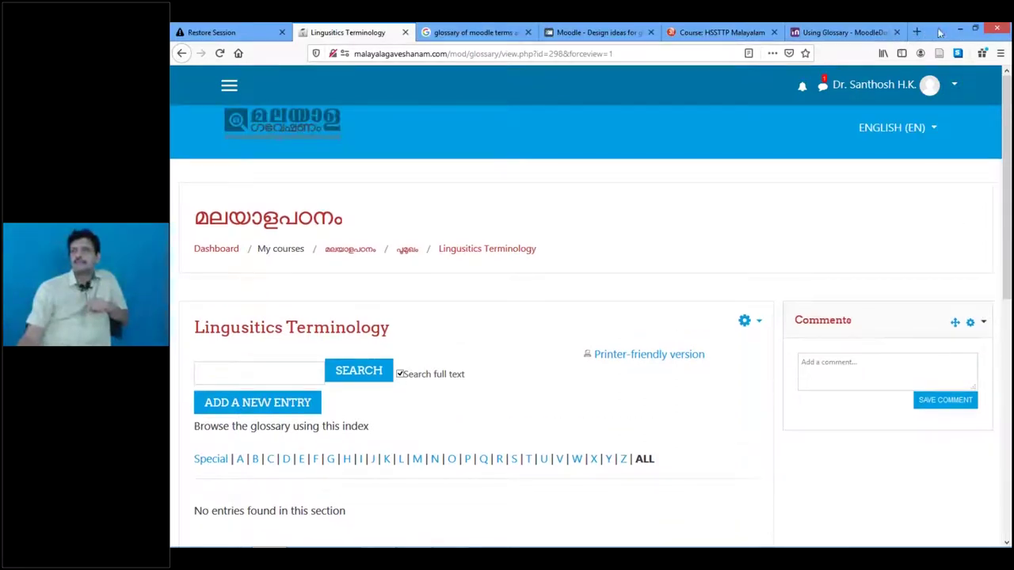
double_click(937, 33)
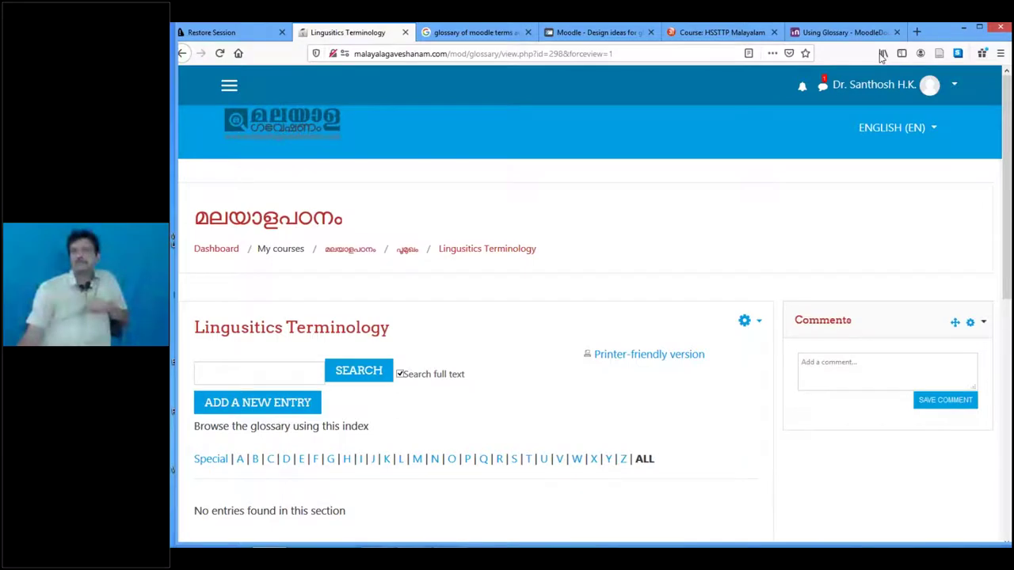
drag(934, 32, 463, 61)
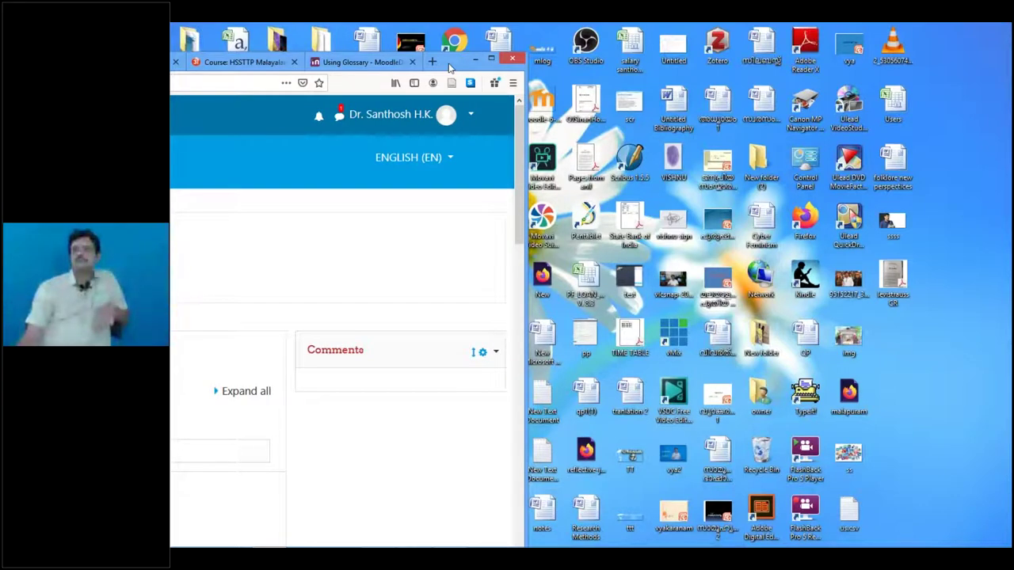
double_click(449, 65)
Expand the Appearance settings of the glossary and set its display format to Encyclopedia
scroll(473, 351, down, 10)
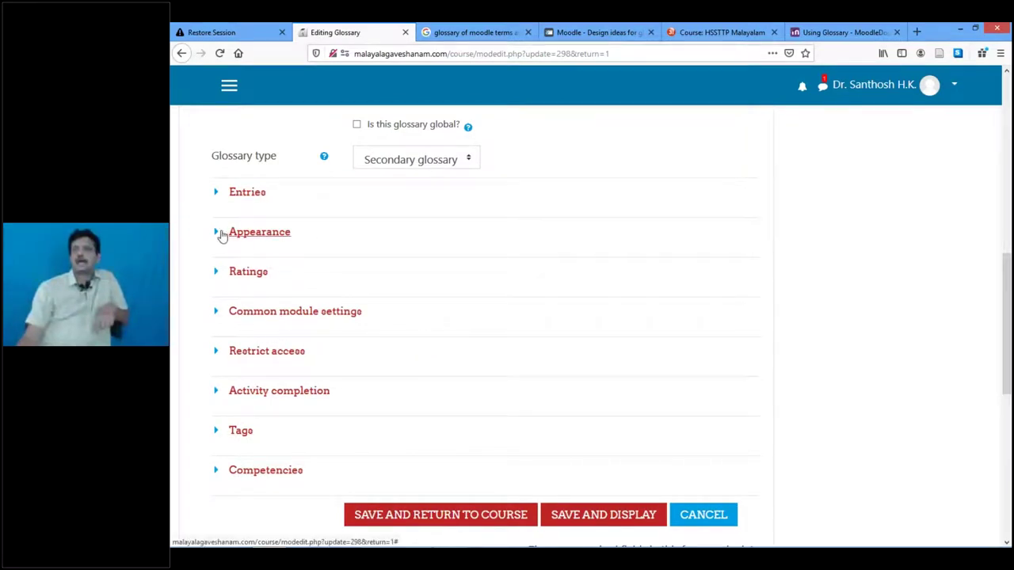
click(223, 234)
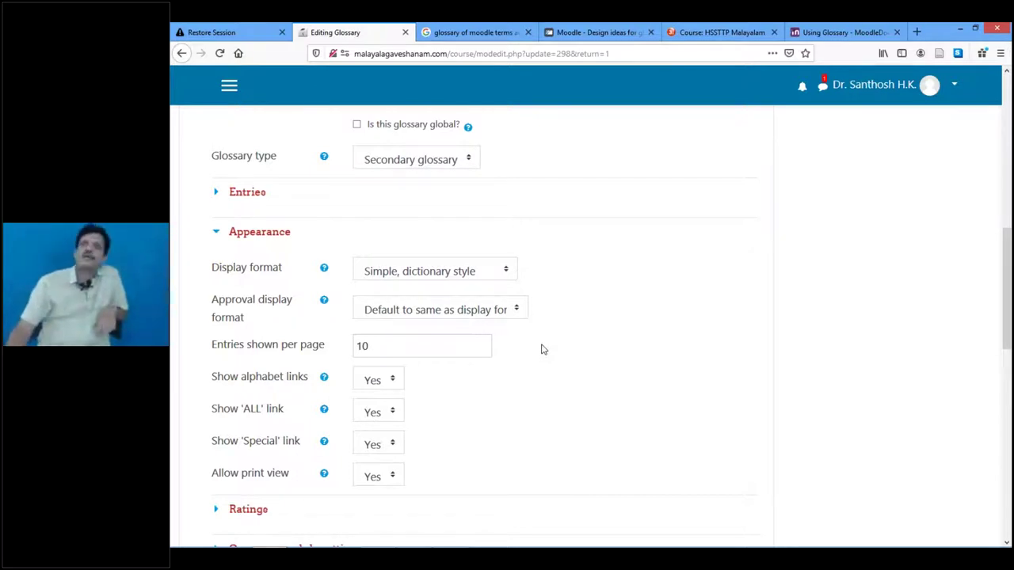
click(508, 274)
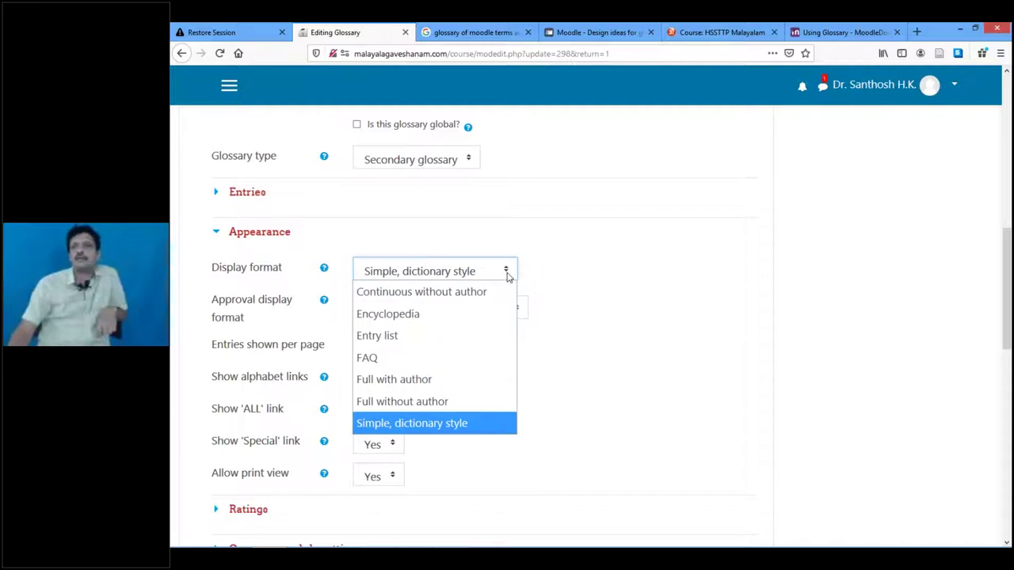
click(426, 315)
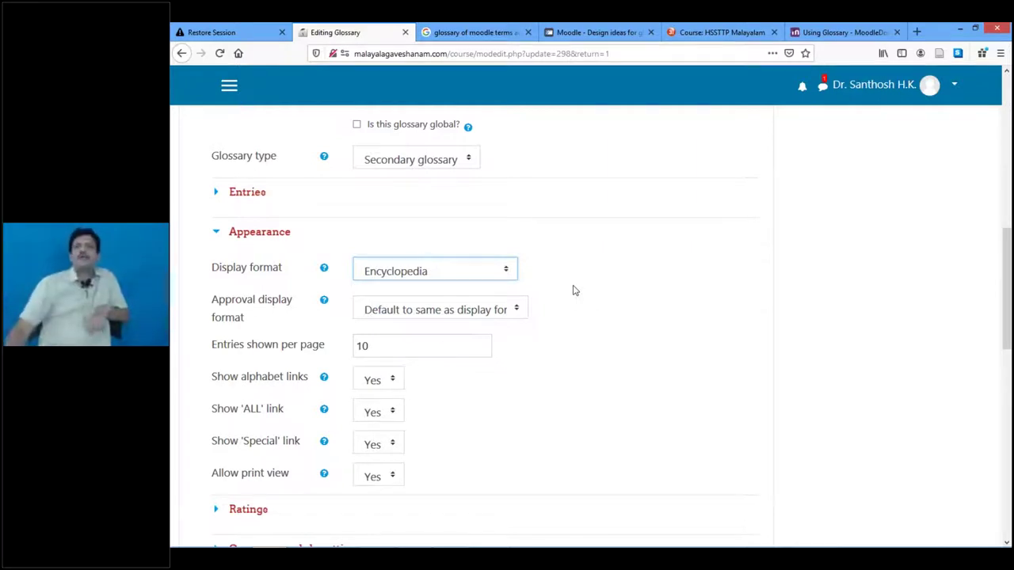
Check over the entries-per-page, link and print view settings, then save the glossary and display it
click(398, 349)
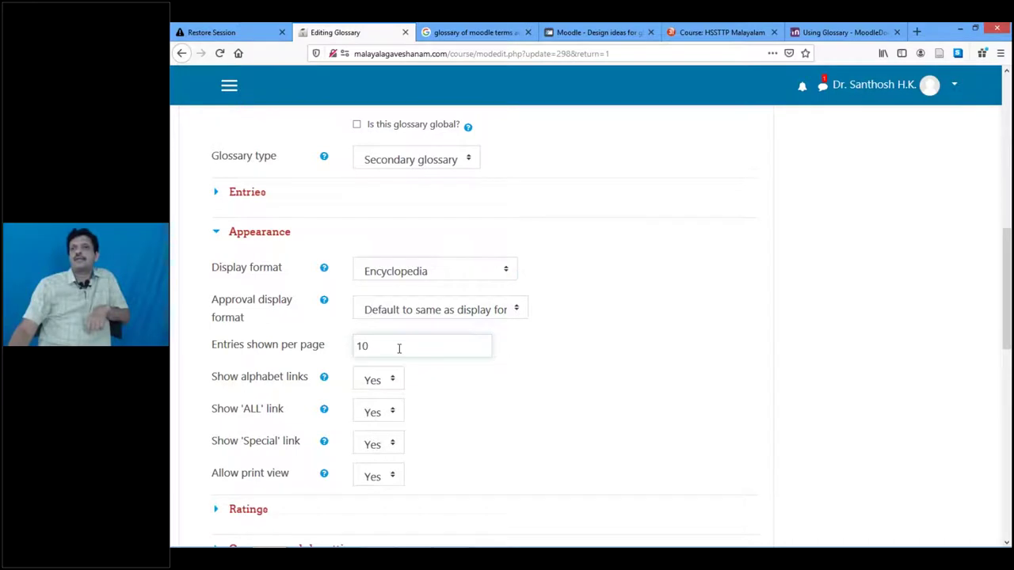
scroll(399, 348, down, 2)
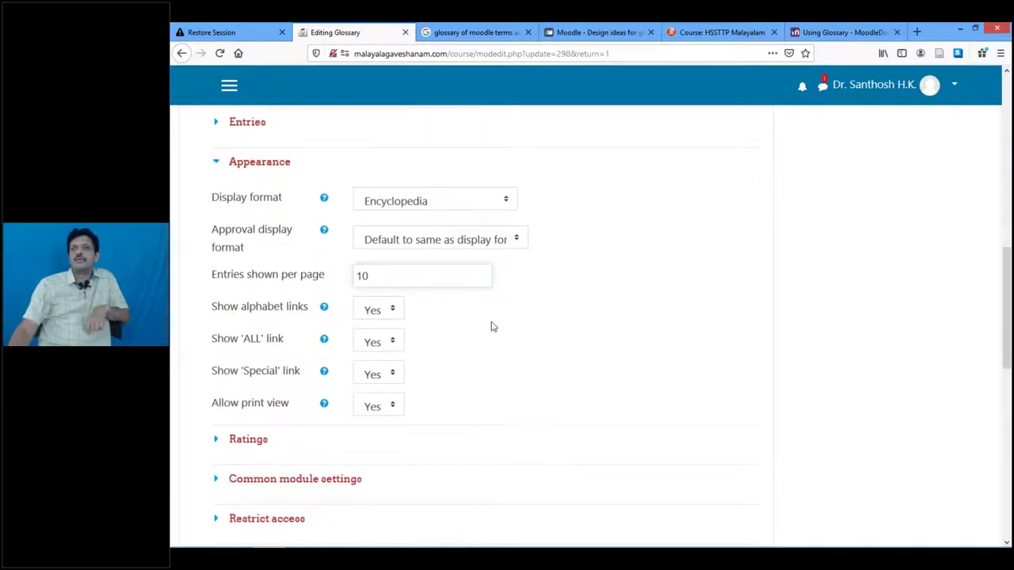
scroll(491, 324, down, 2)
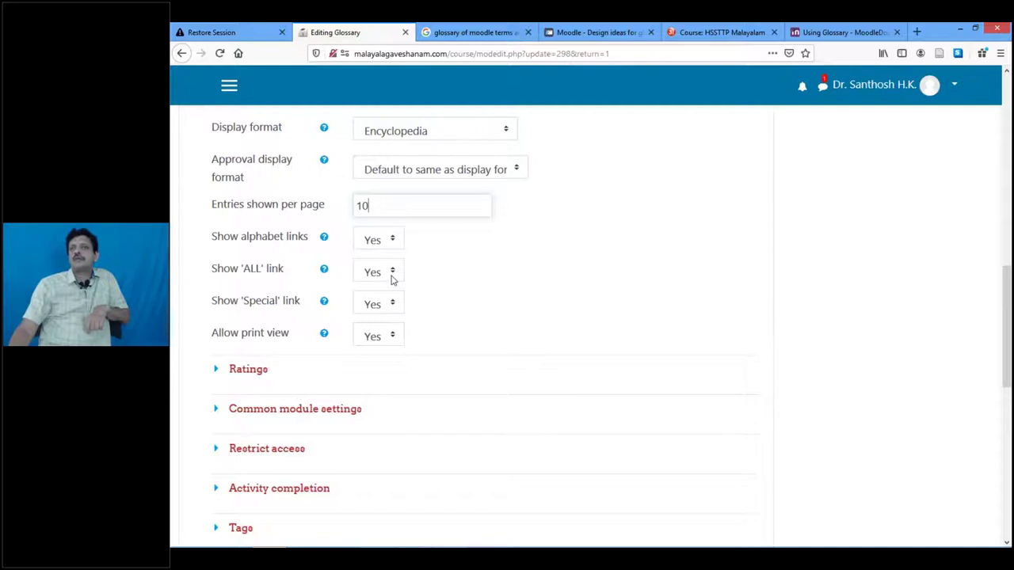
scroll(423, 305, down, 2)
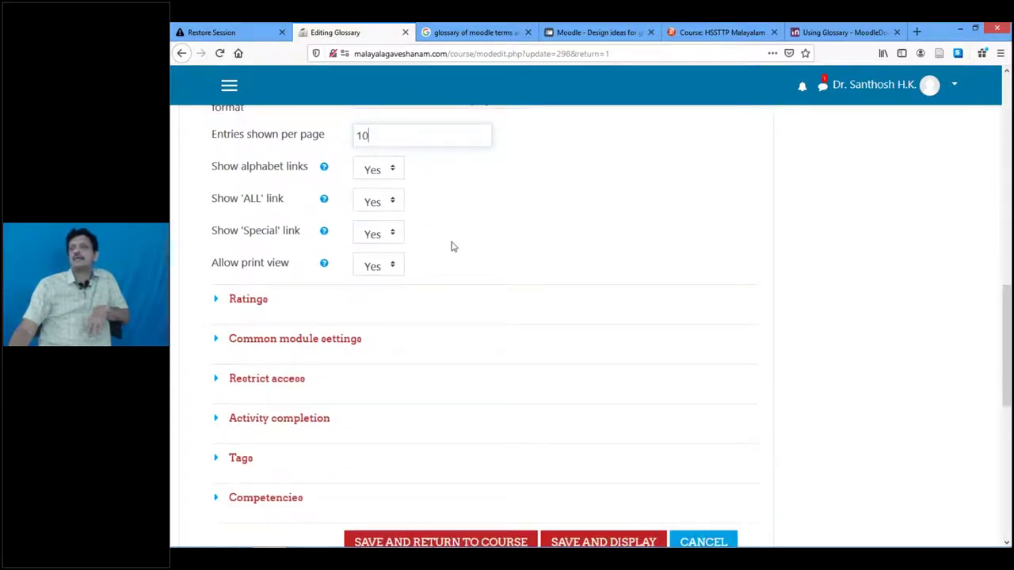
scroll(451, 247, down, 1)
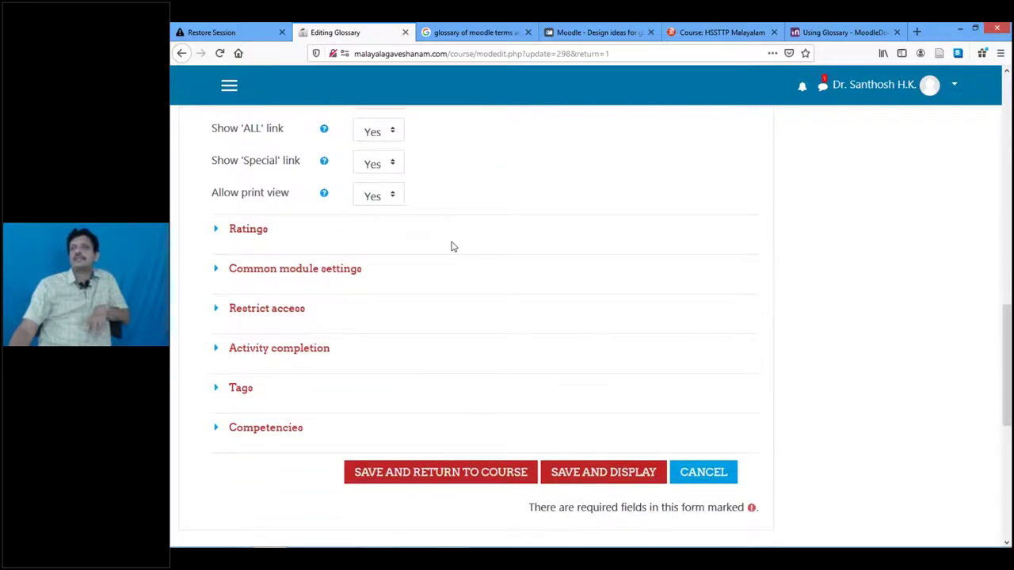
scroll(451, 246, up, 2)
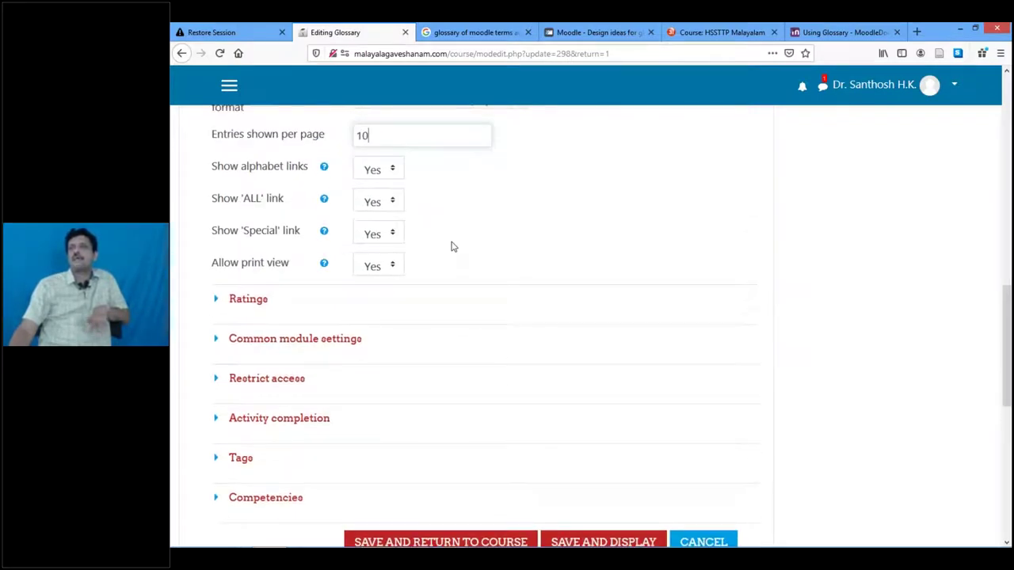
scroll(451, 246, down, 2)
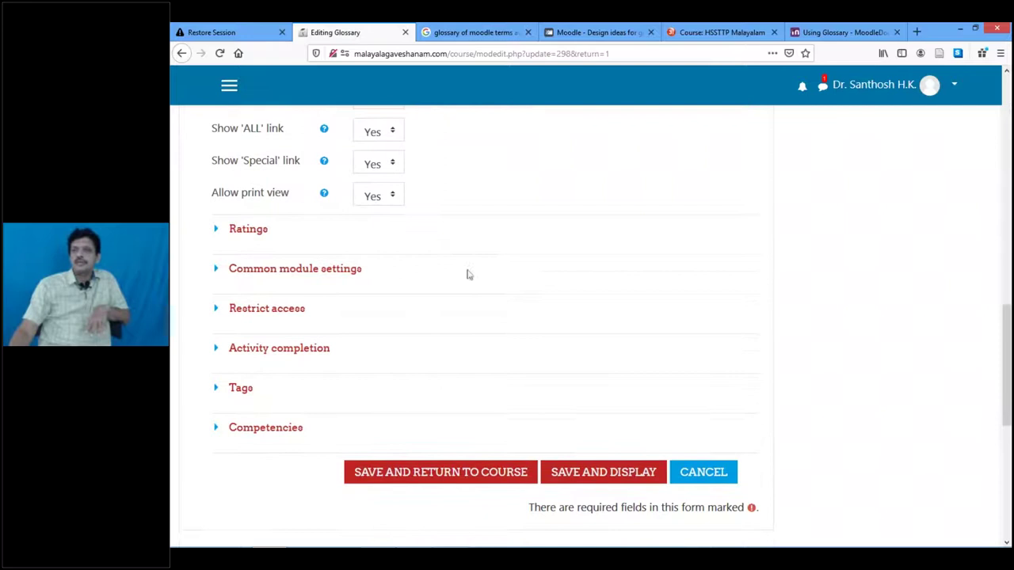
click(620, 479)
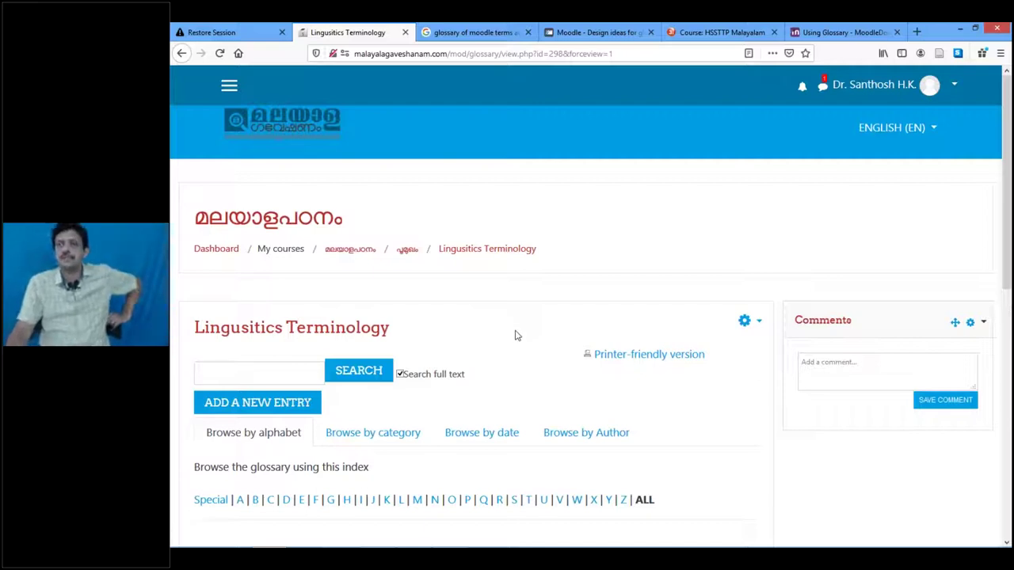
Start a new entry in the Lingusitics Terminology glossary and enter Phone as its concept
scroll(516, 336, down, 4)
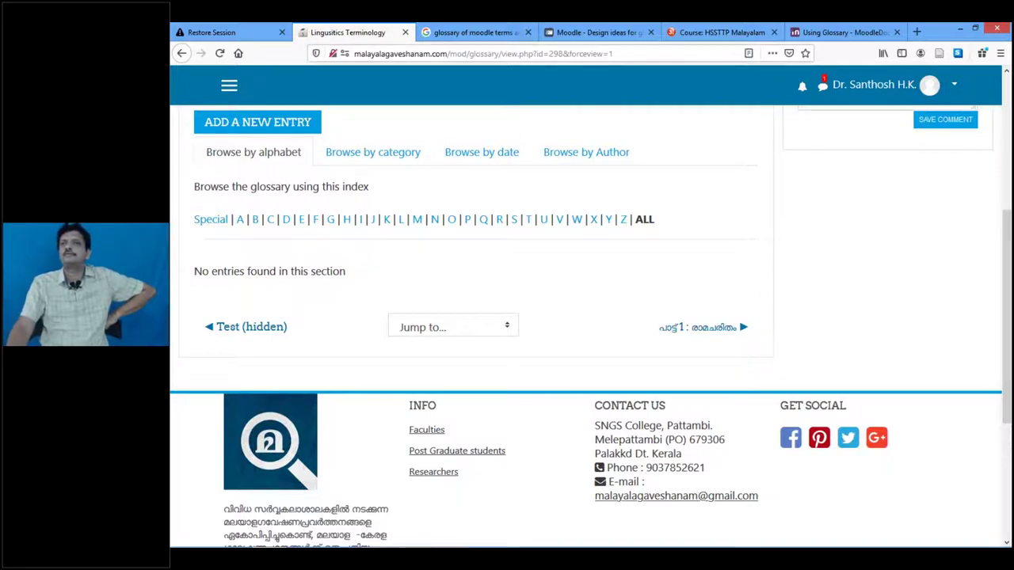
click(259, 128)
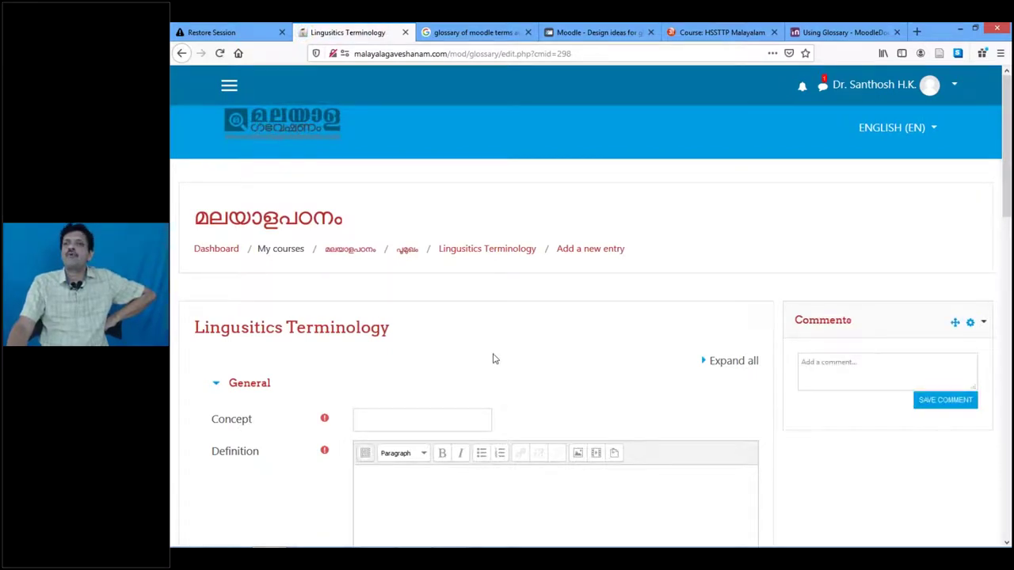
scroll(492, 359, down, 3)
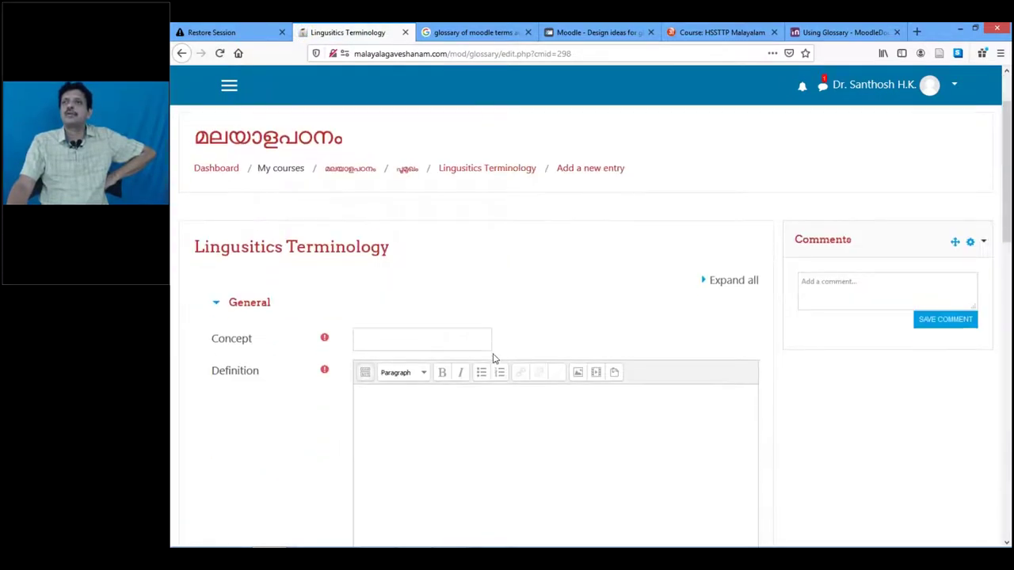
click(372, 279)
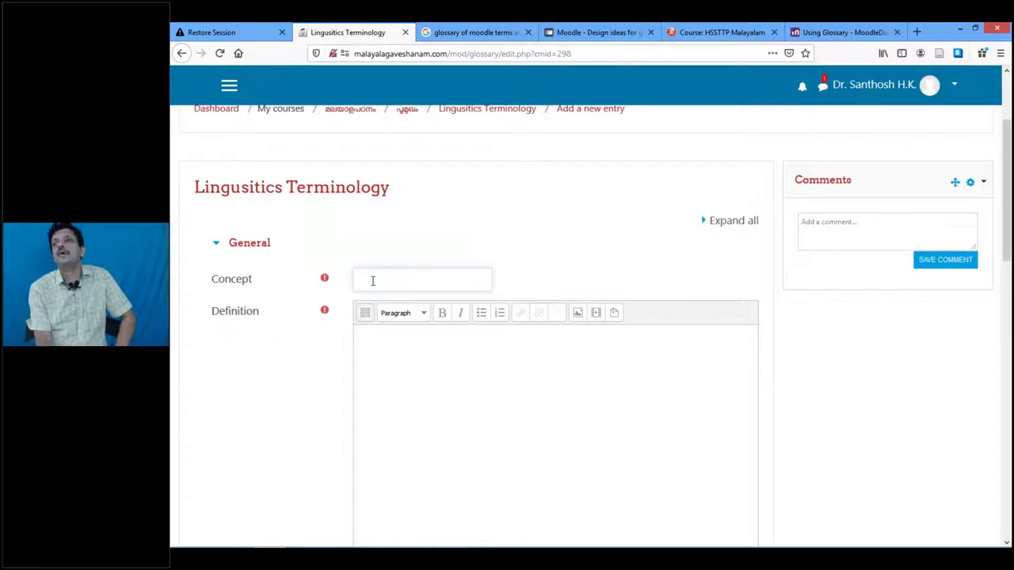
text(Ph)
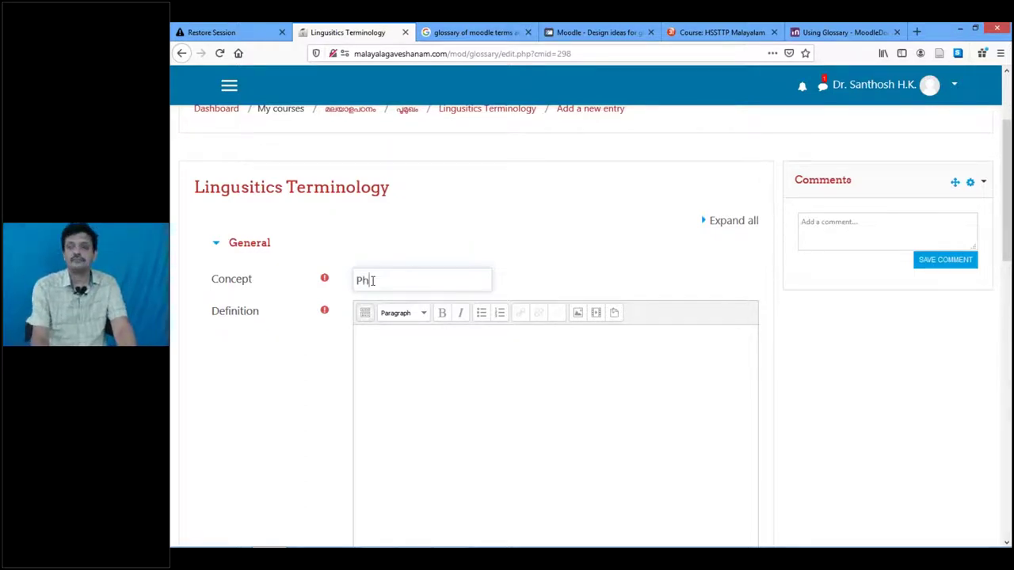
key(BackSpace)
key(BackSpace)
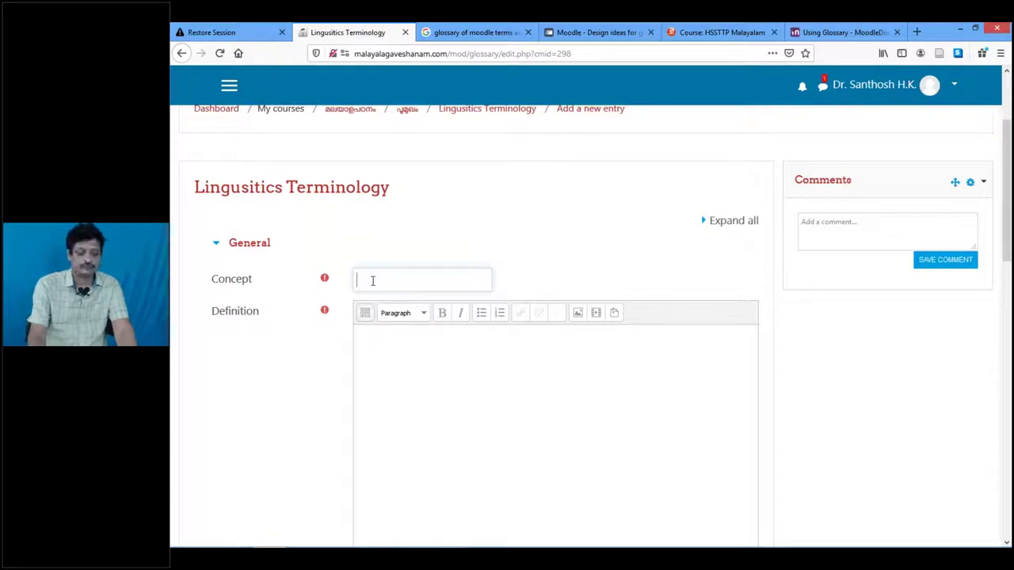
text(P)
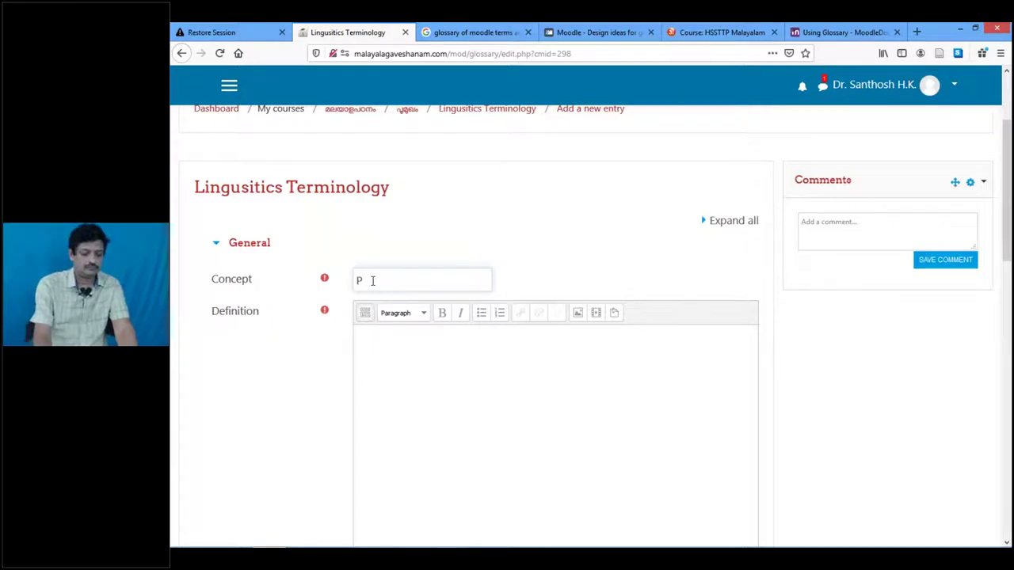
text(hone)
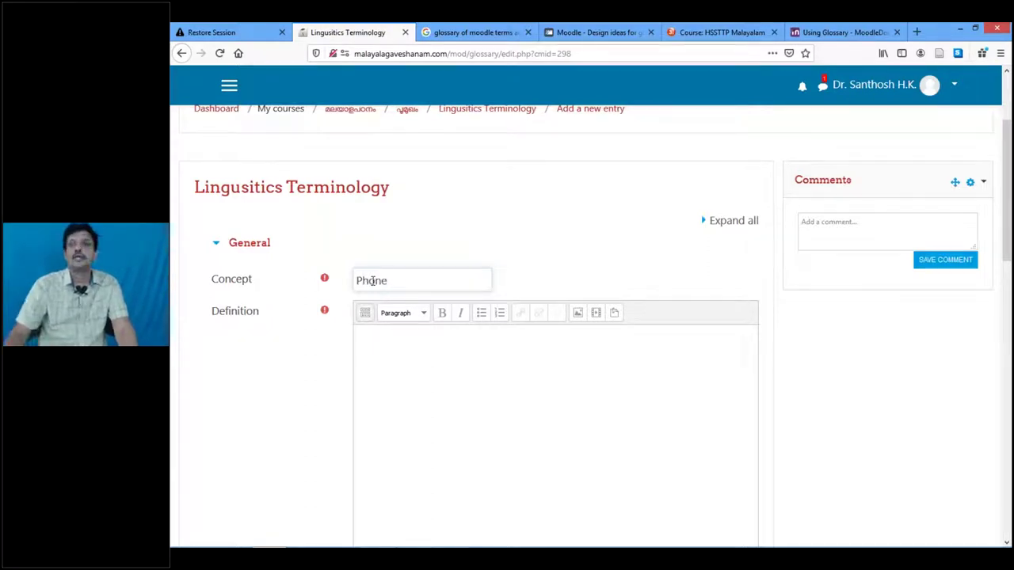
Examine the Definition, Keyword(s) and Attachment fields of the Phone entry form without filling them in
click(384, 377)
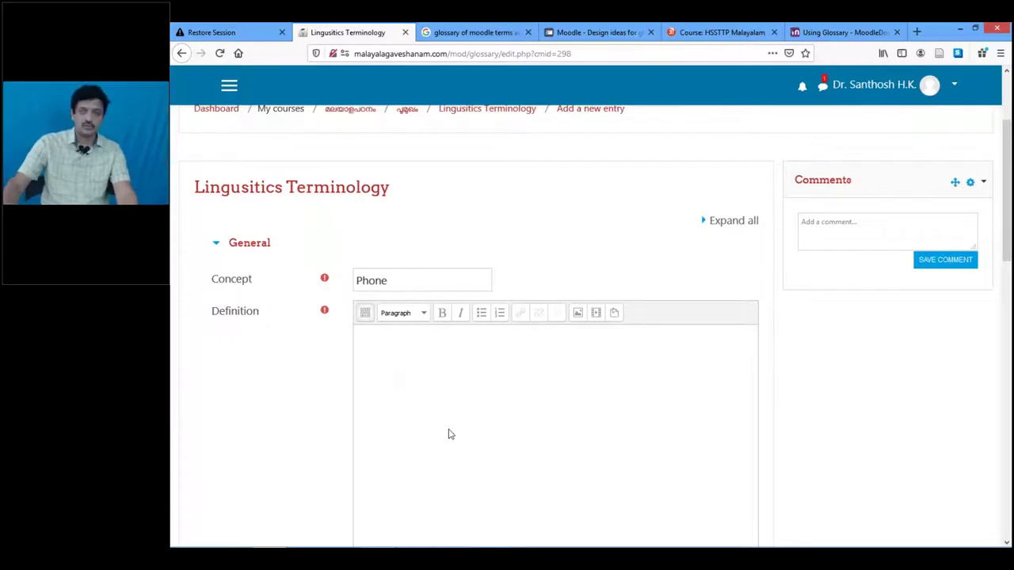
scroll(411, 375, down, 1)
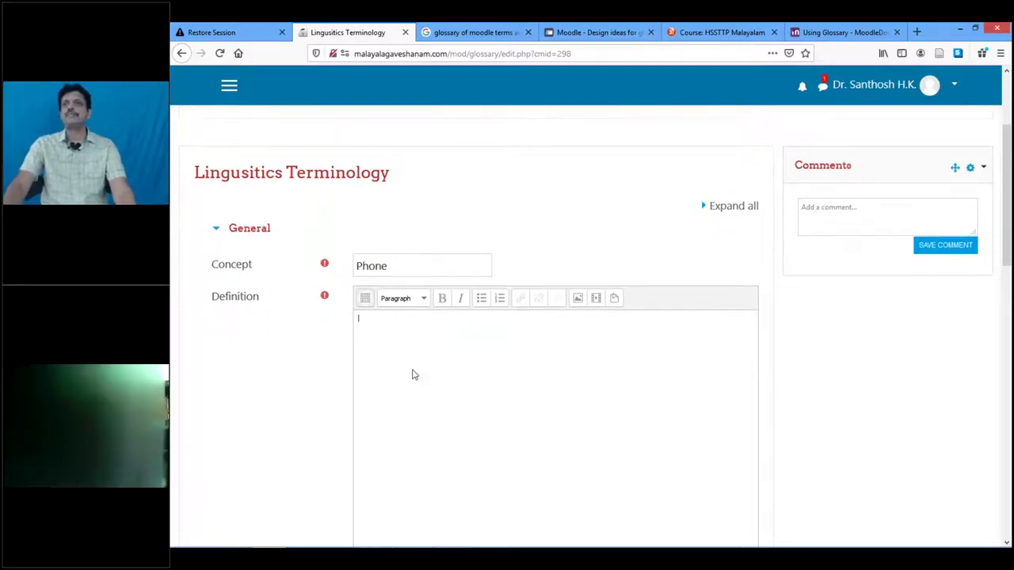
scroll(412, 375, down, 5)
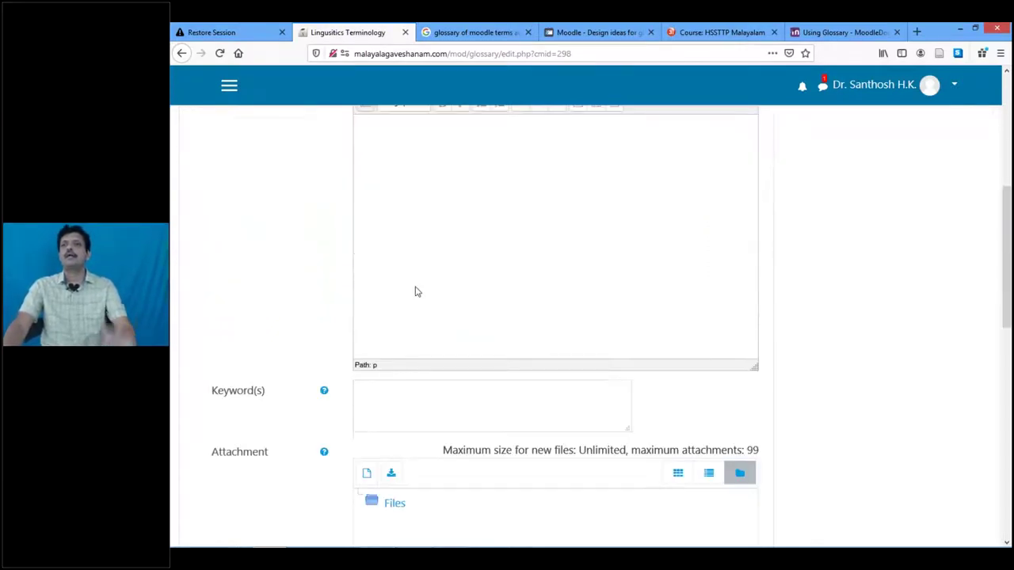
scroll(417, 291, down, 2)
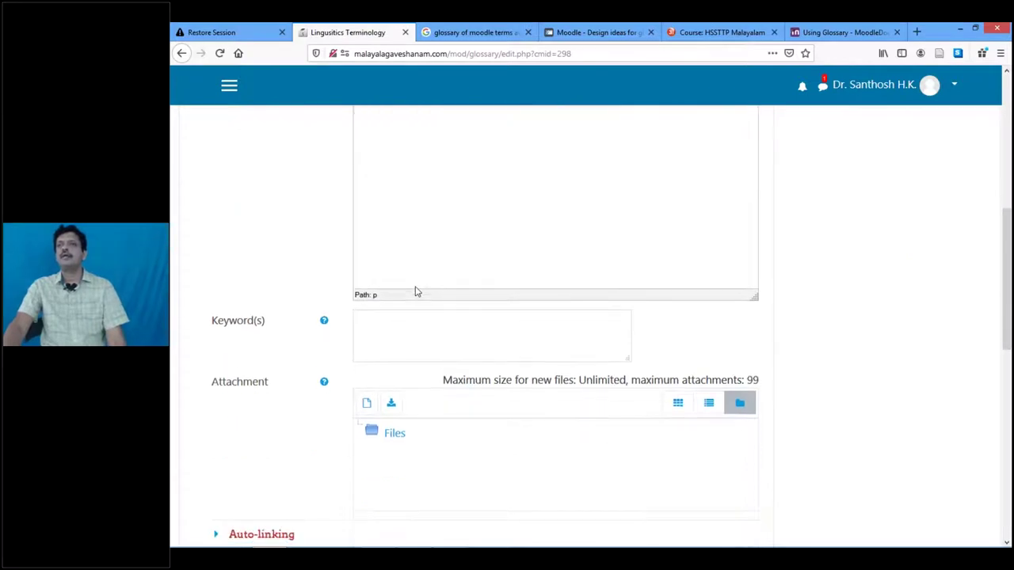
scroll(417, 291, up, 5)
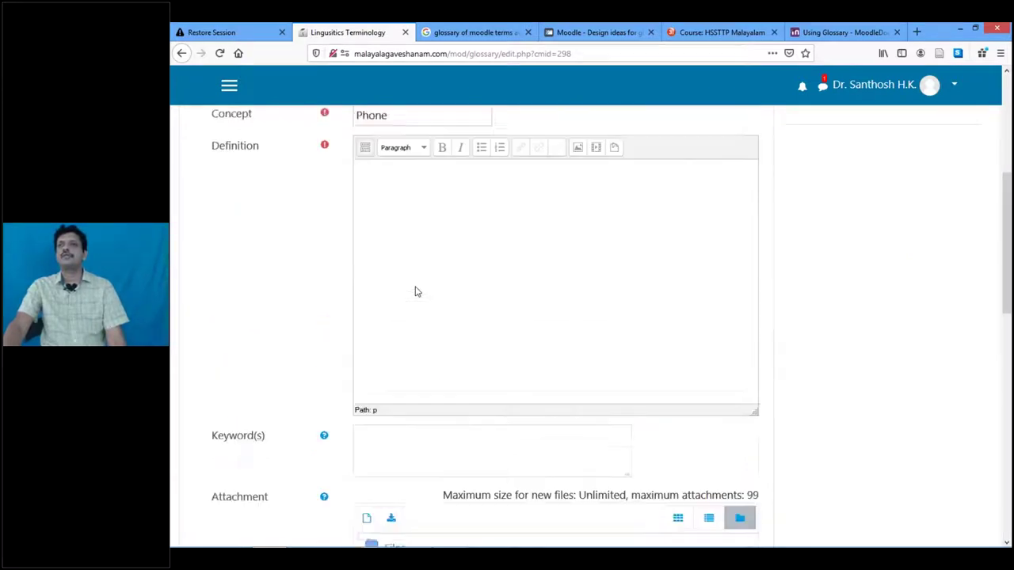
click(400, 211)
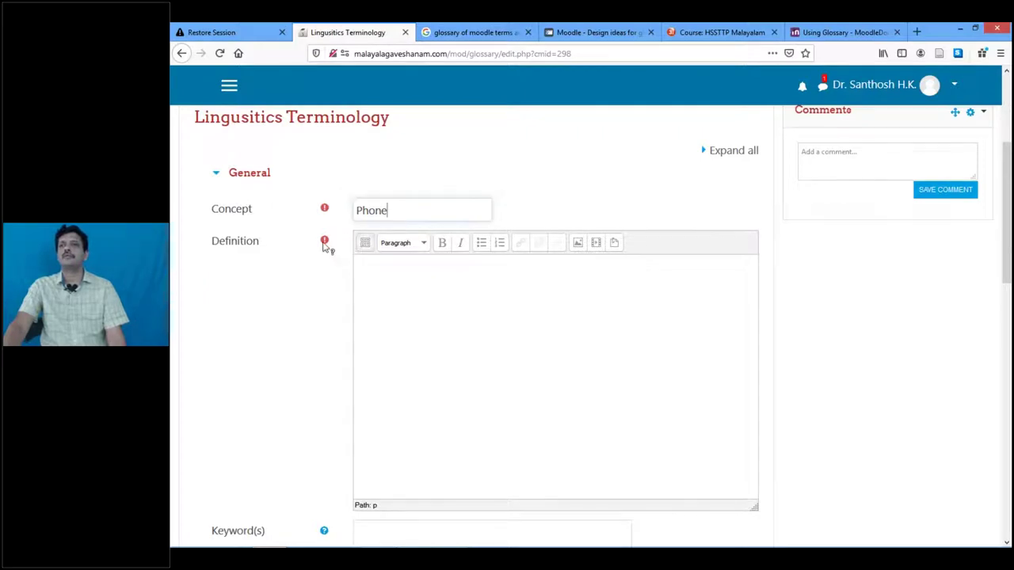
scroll(400, 296, down, 3)
click(382, 397)
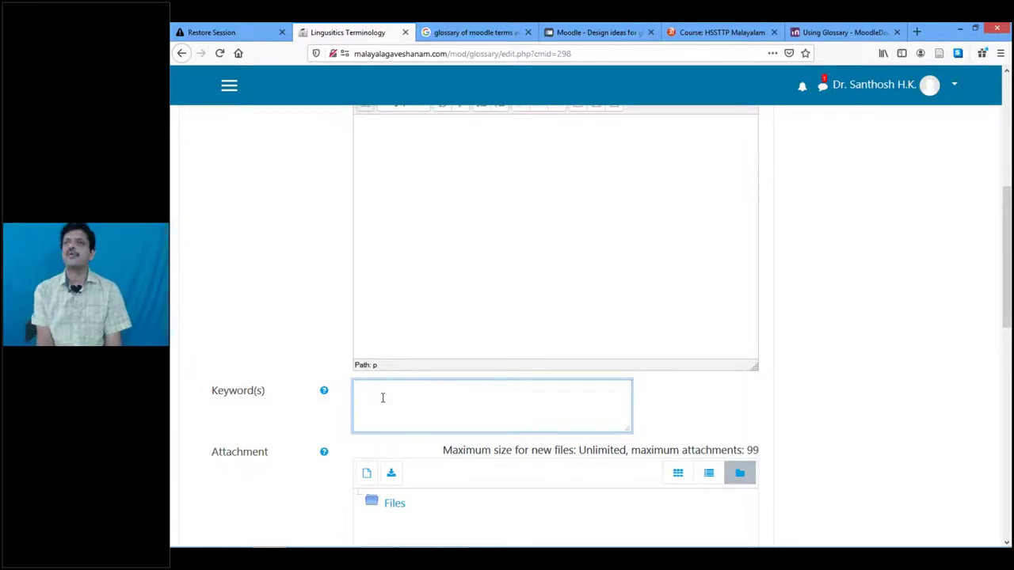
Enter Linguistics and Speech Organ on separate lines as the keywords of the Phone entry
text(Imagination)
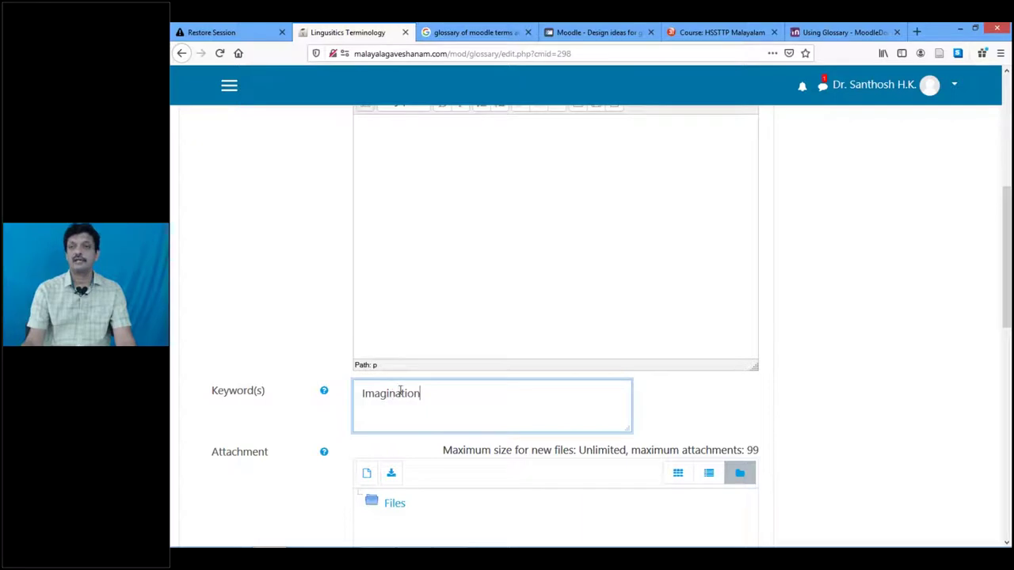
drag(441, 400, 335, 406)
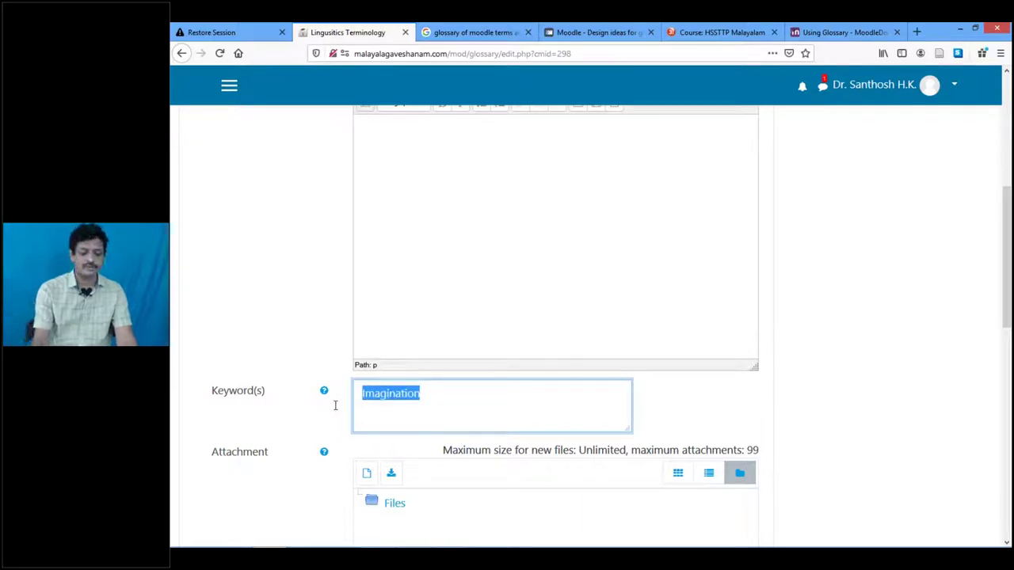
text(Lingu)
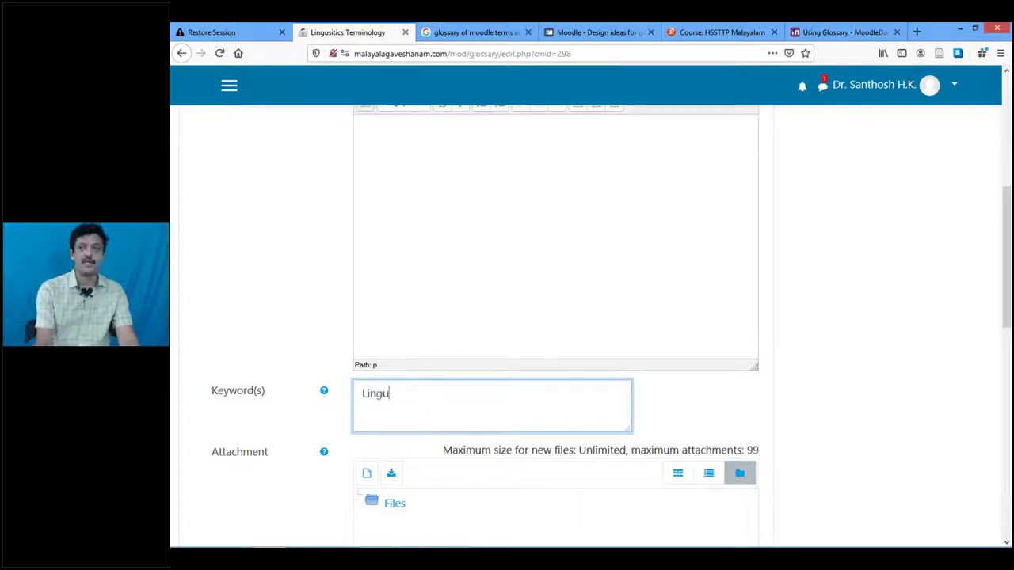
text(istics)
key(Return)
text(Speec)
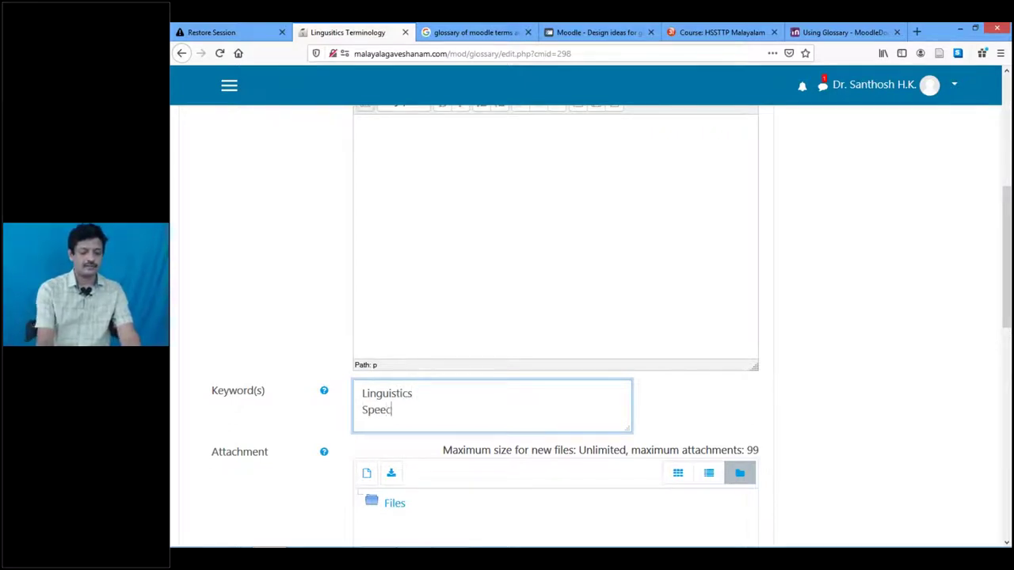
text(h Organ)
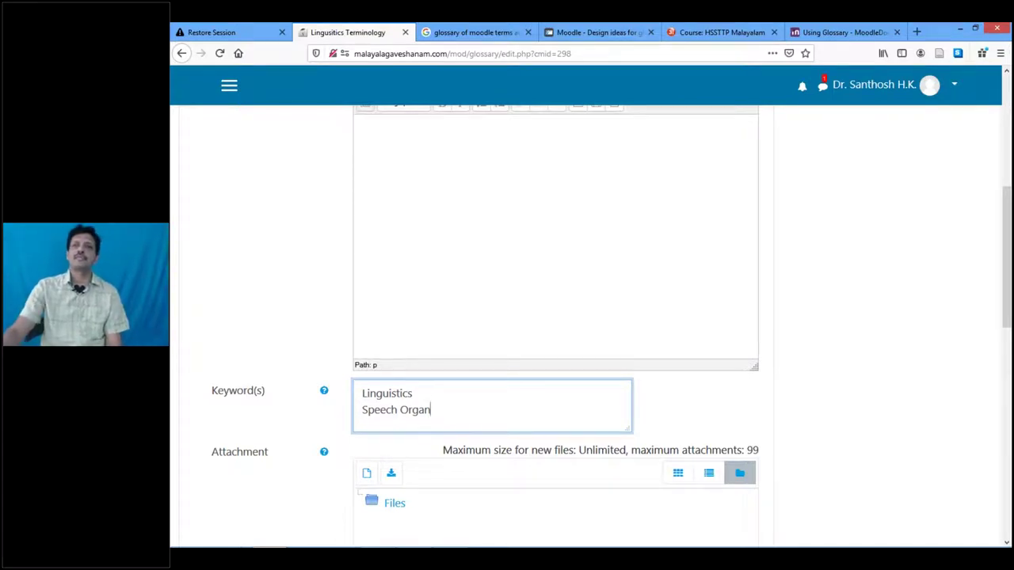
Look over the Definition, Keyword(s) and Attachment fields of the Phone entry and expand its Auto-linking settings
scroll(369, 362, up, 5)
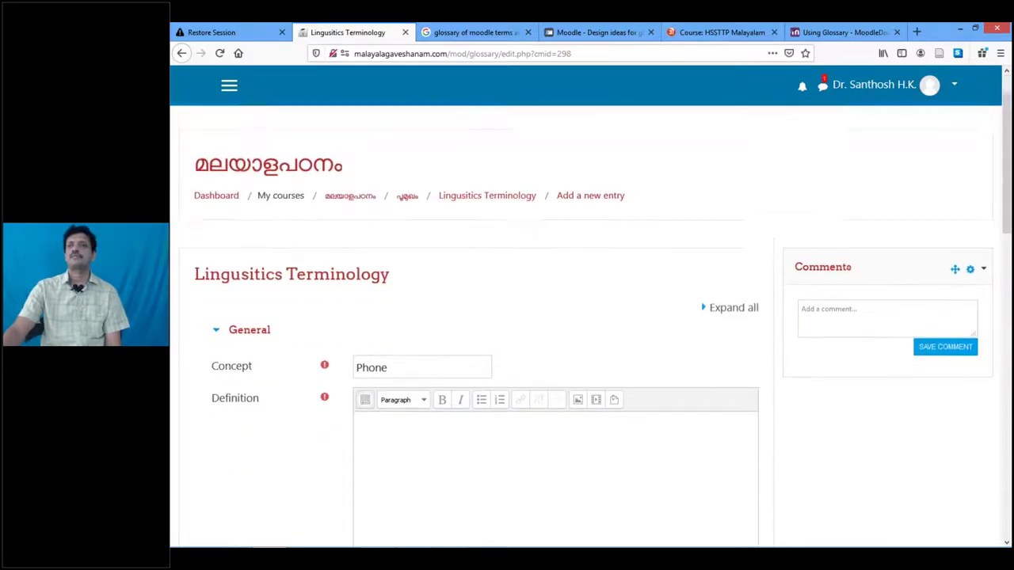
scroll(396, 432, down, 1)
click(396, 436)
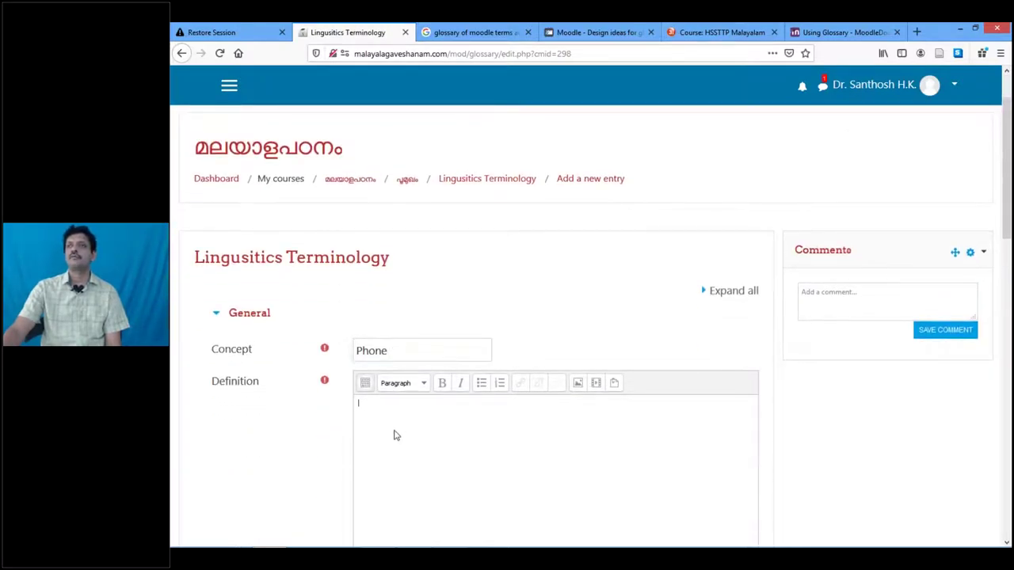
scroll(396, 436, down, 5)
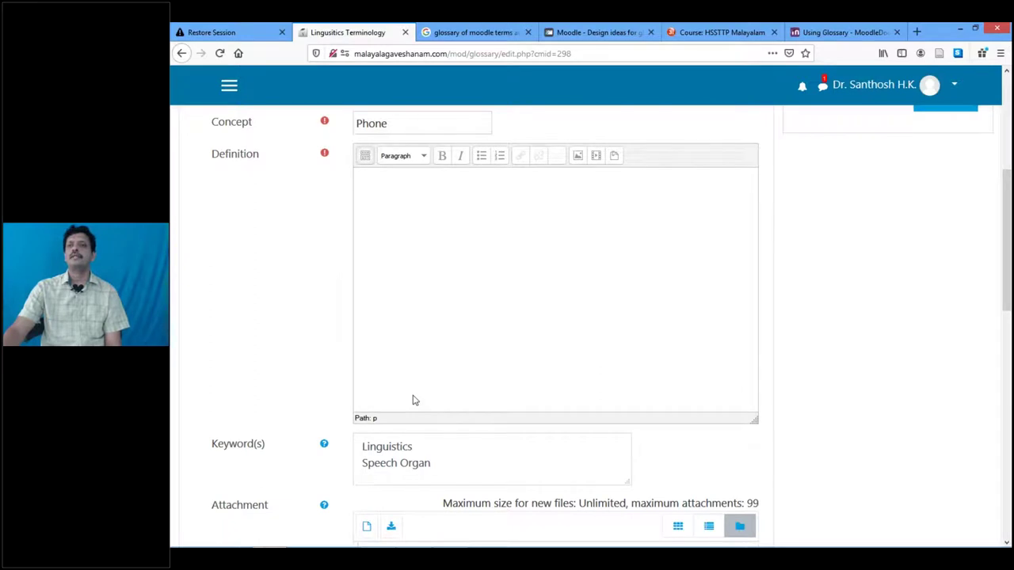
scroll(413, 399, down, 4)
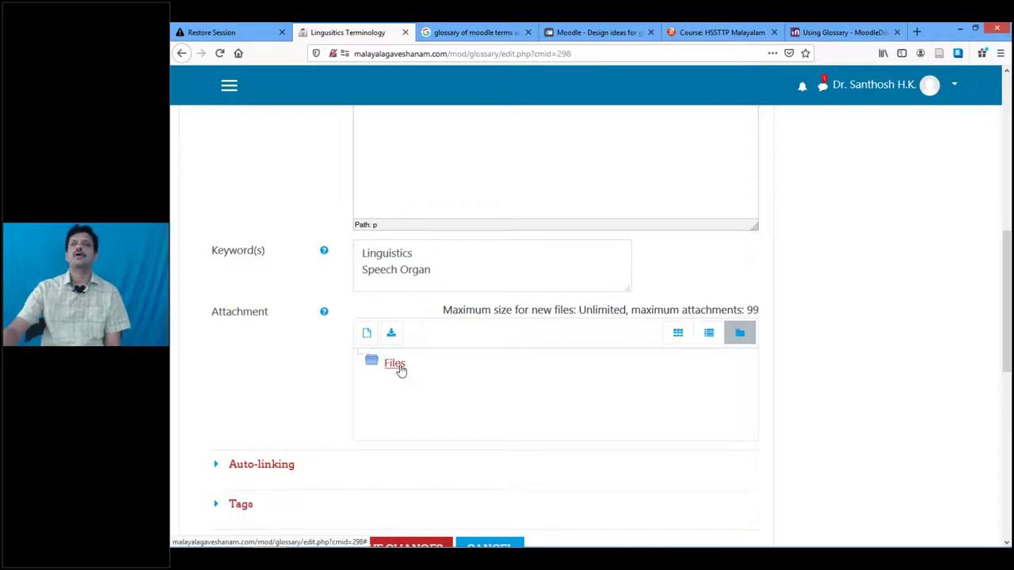
scroll(400, 369, down, 2)
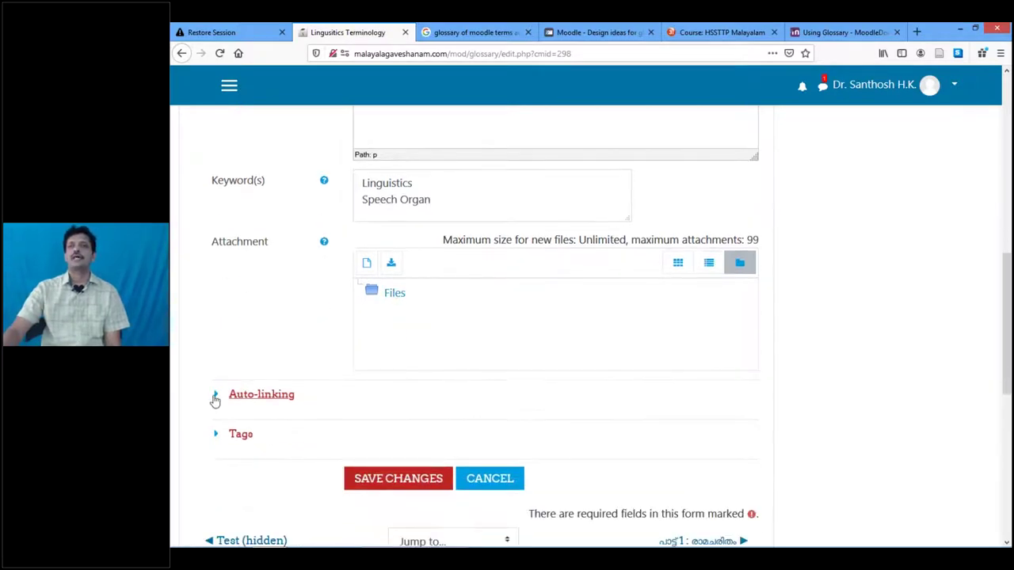
click(215, 396)
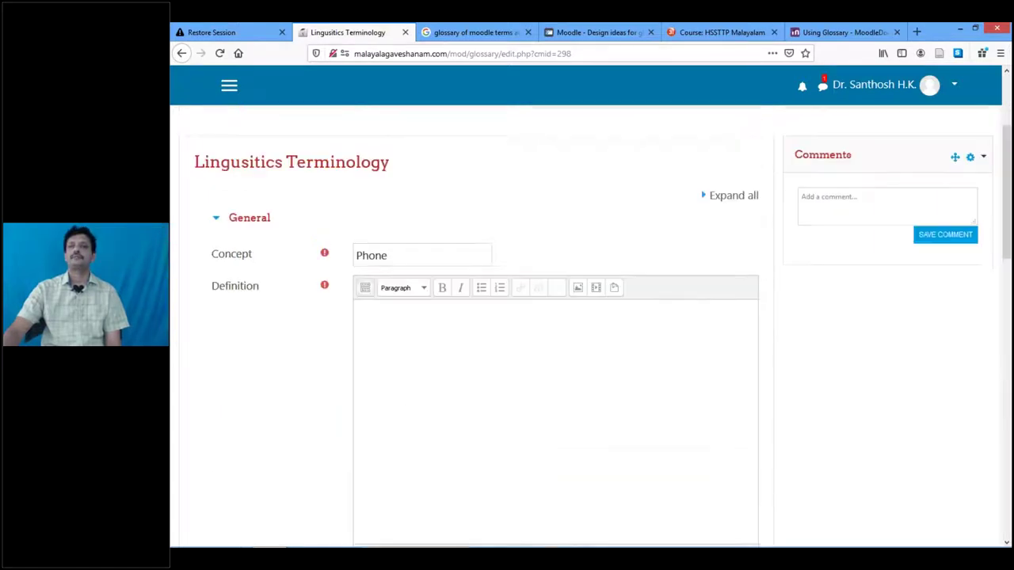
Enter "Desciminable speech sound" as the definition of the Phone entry
scroll(416, 410, up, 1)
text(es)
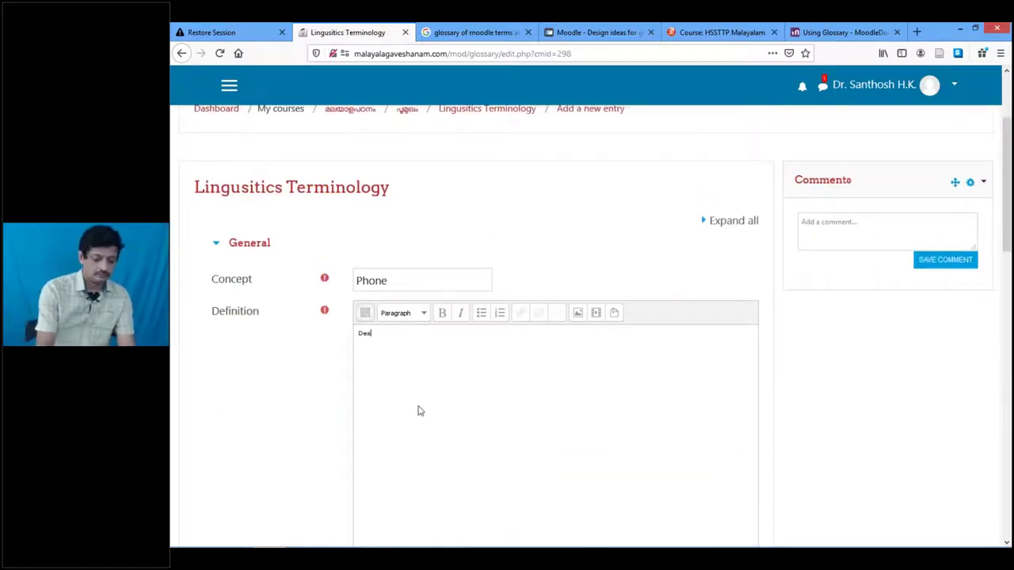
text(cinimable)
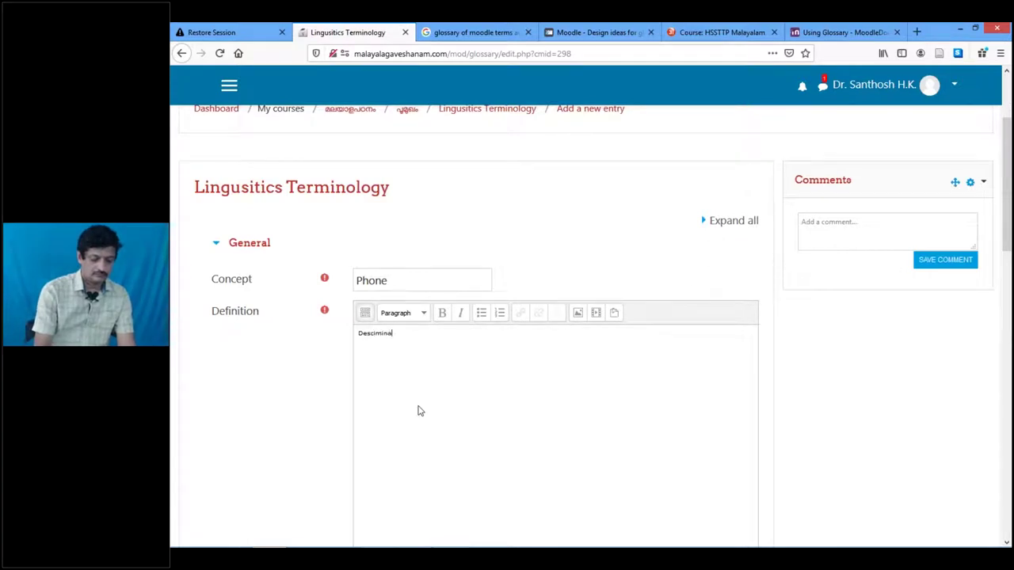
text( speech )
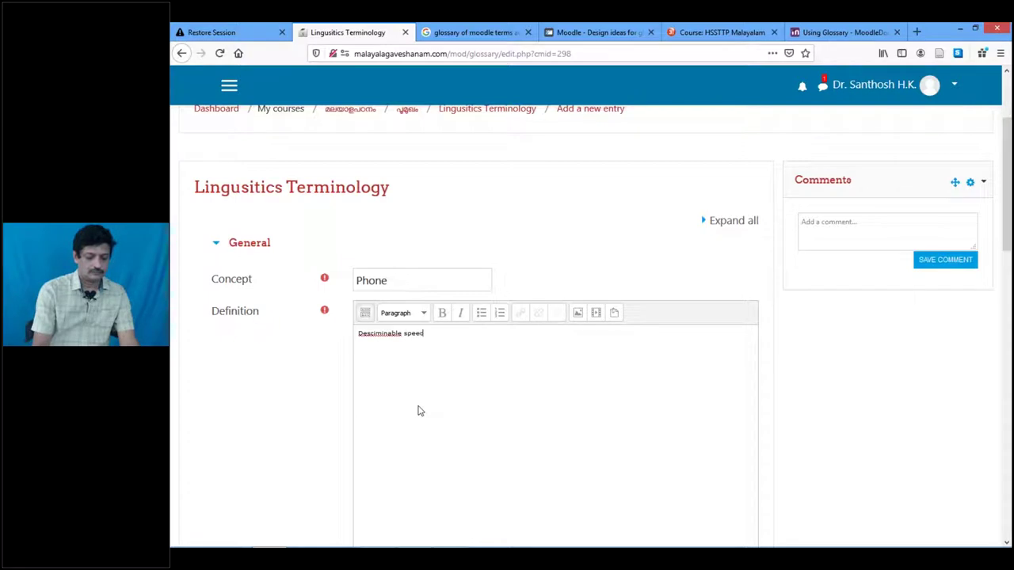
text(sou)
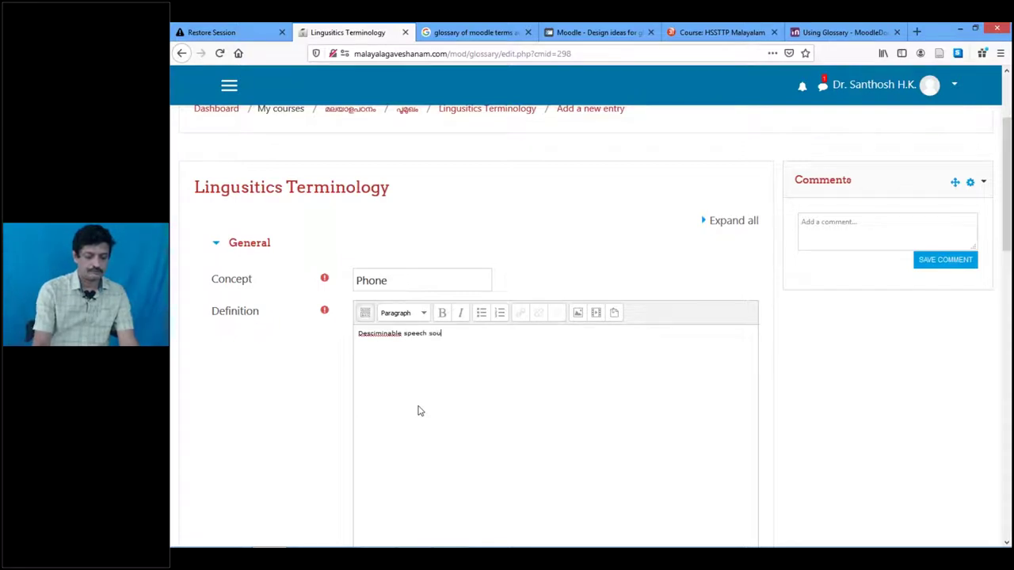
text(nd)
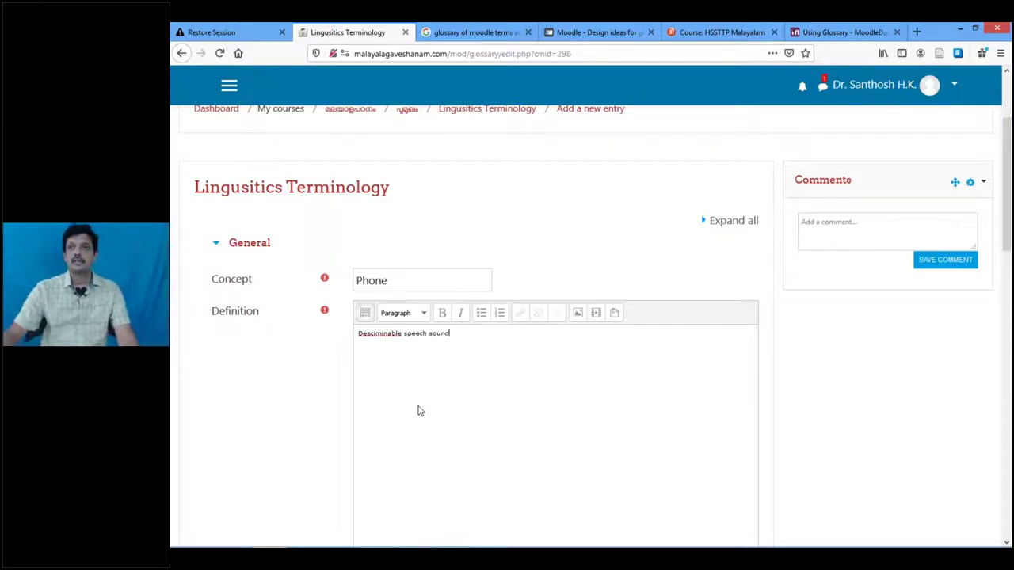
Delete the misspelled first word of the definition, keeping only "speech sound"
click(366, 334)
key(BackSpace)
text(i)
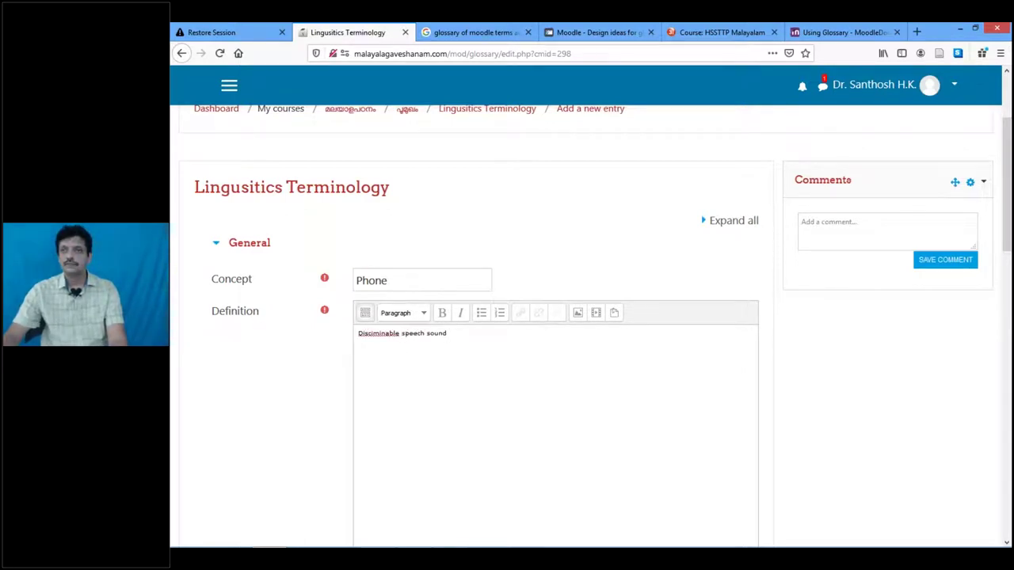
drag(402, 333, 354, 339)
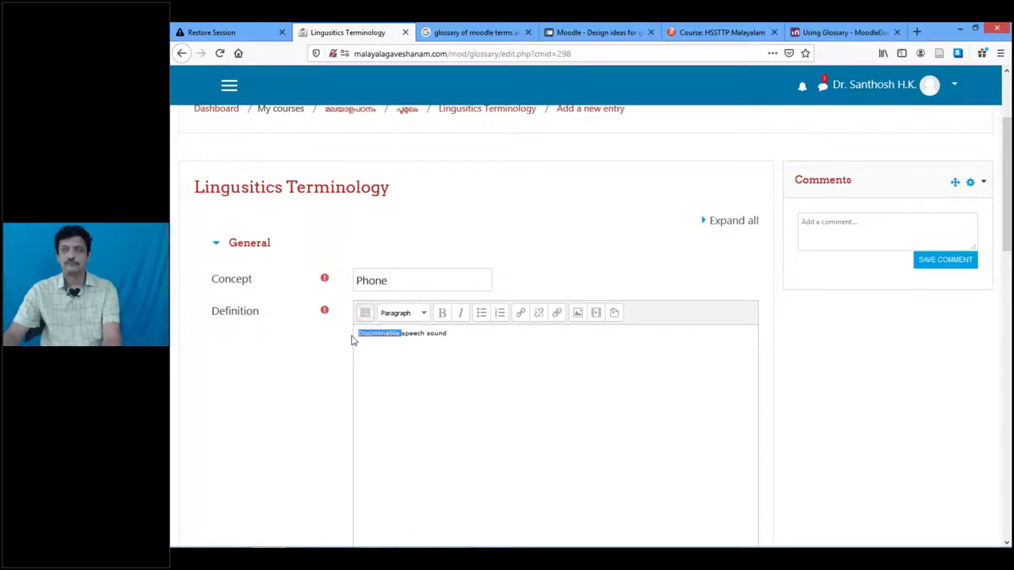
key(BackSpace)
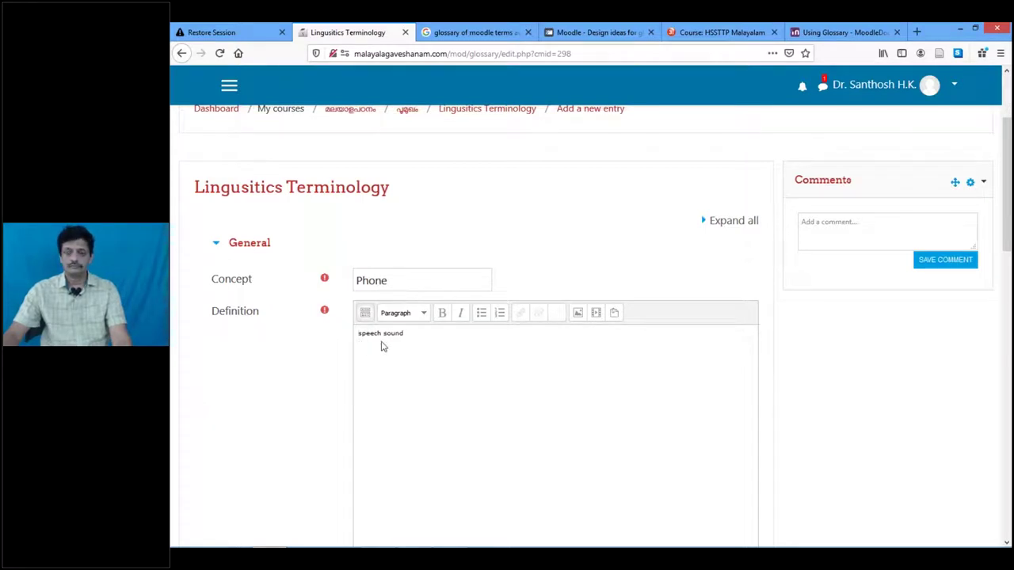
mouse_move(1009, 545)
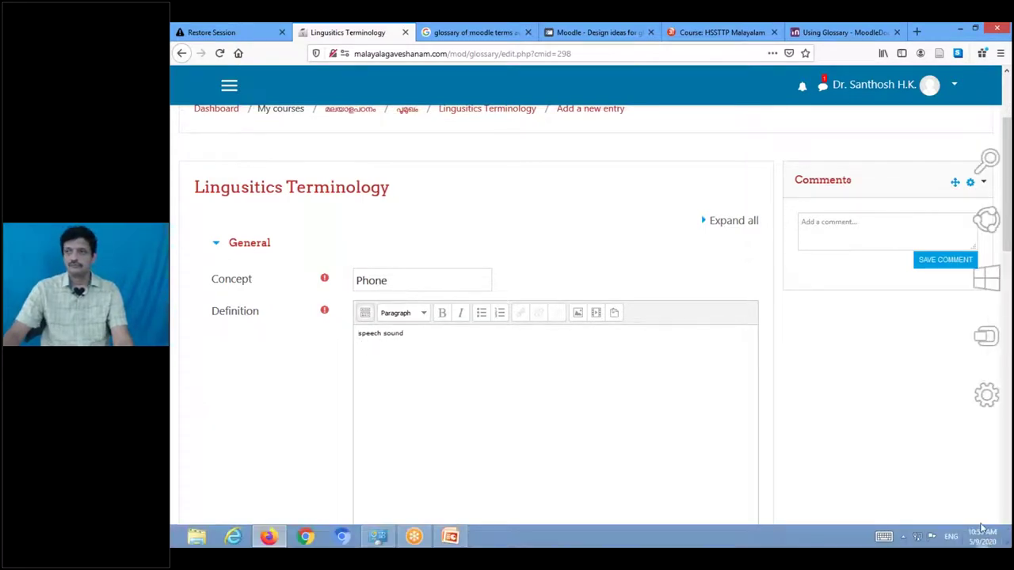
click(990, 279)
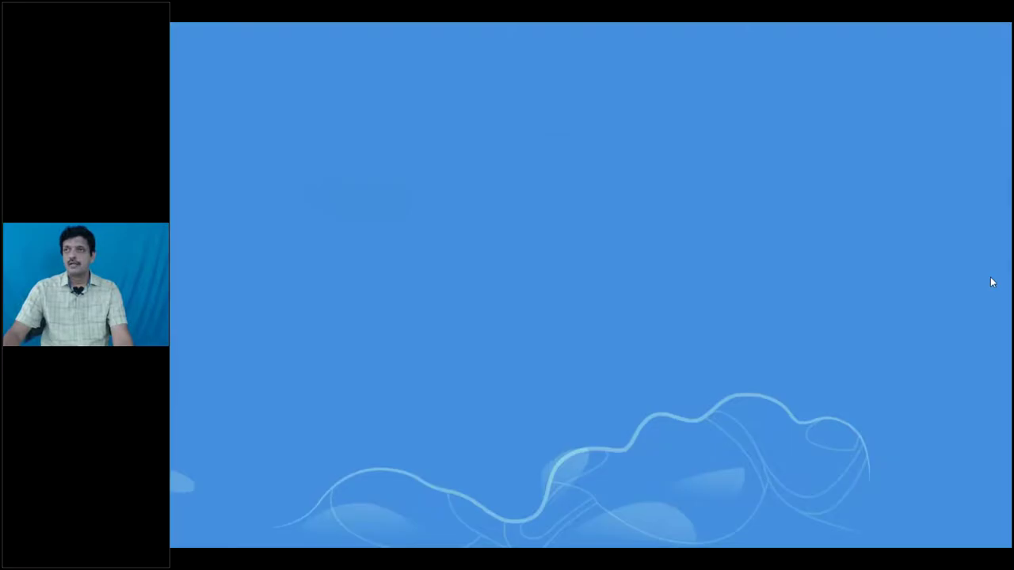
scroll(811, 267, down, 5)
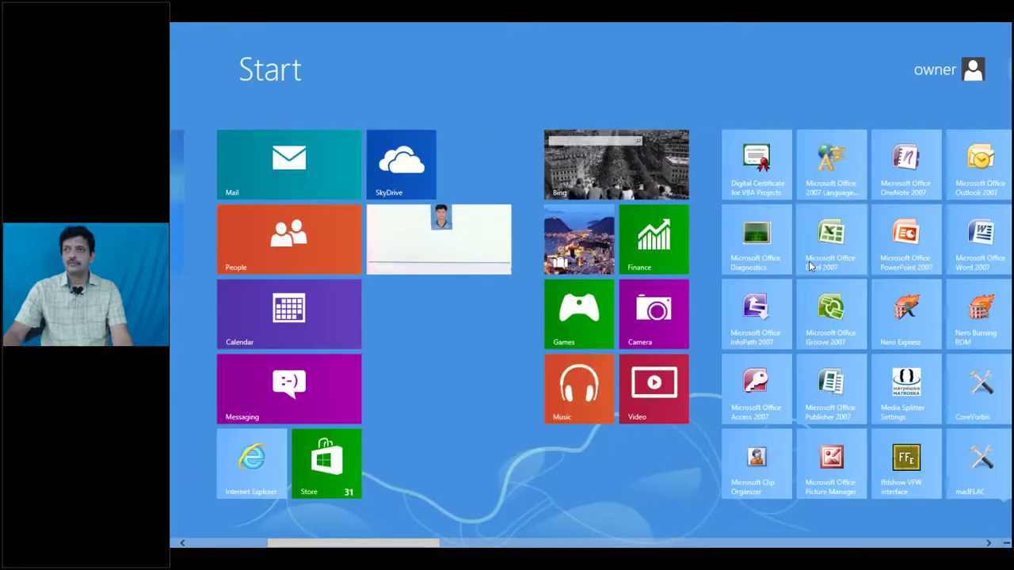
click(744, 246)
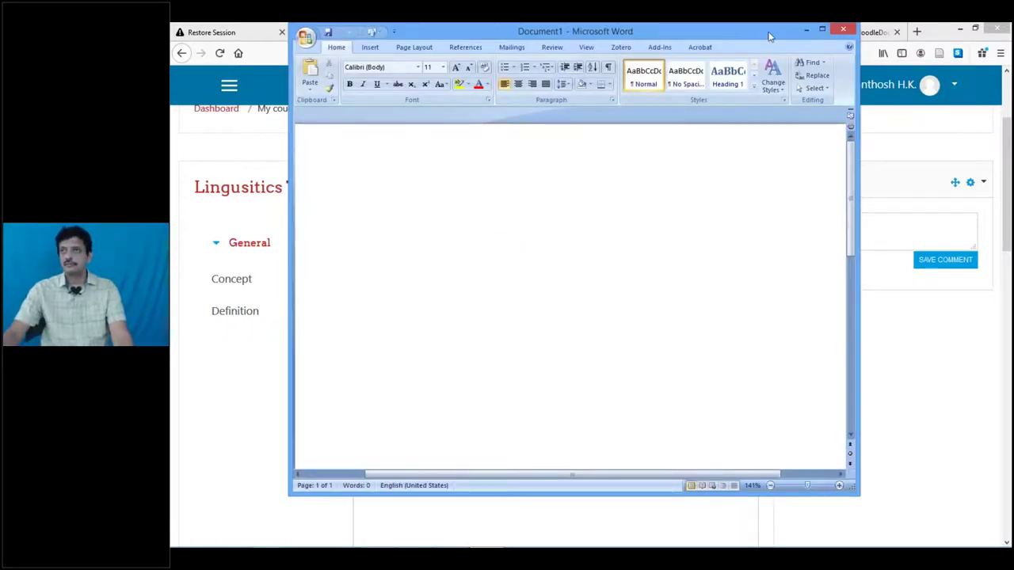
click(806, 30)
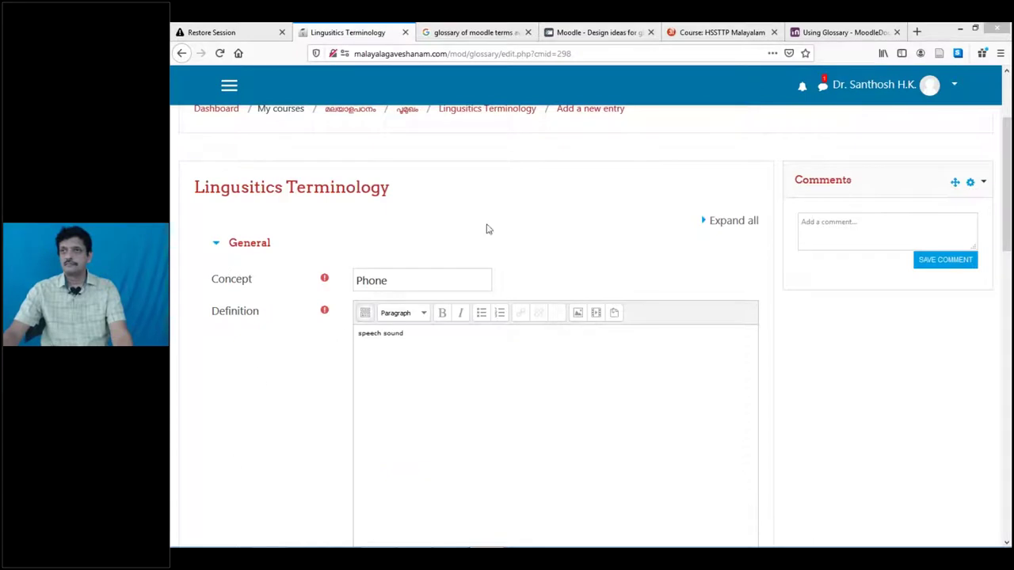
Save the Phone entry and check how it is displayed in the Lingusitics Terminology glossary
scroll(454, 346, down, 5)
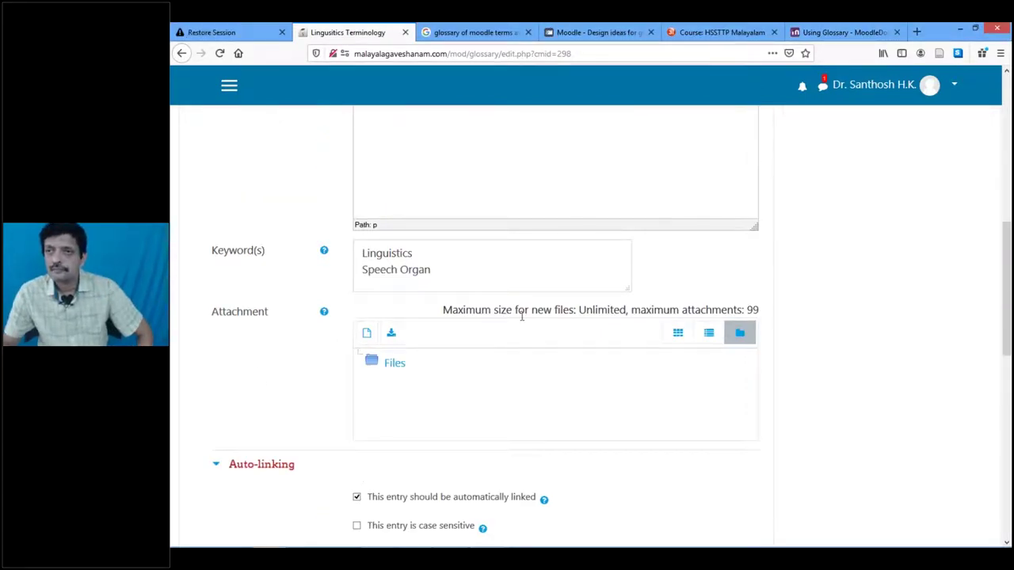
scroll(515, 321, up, 5)
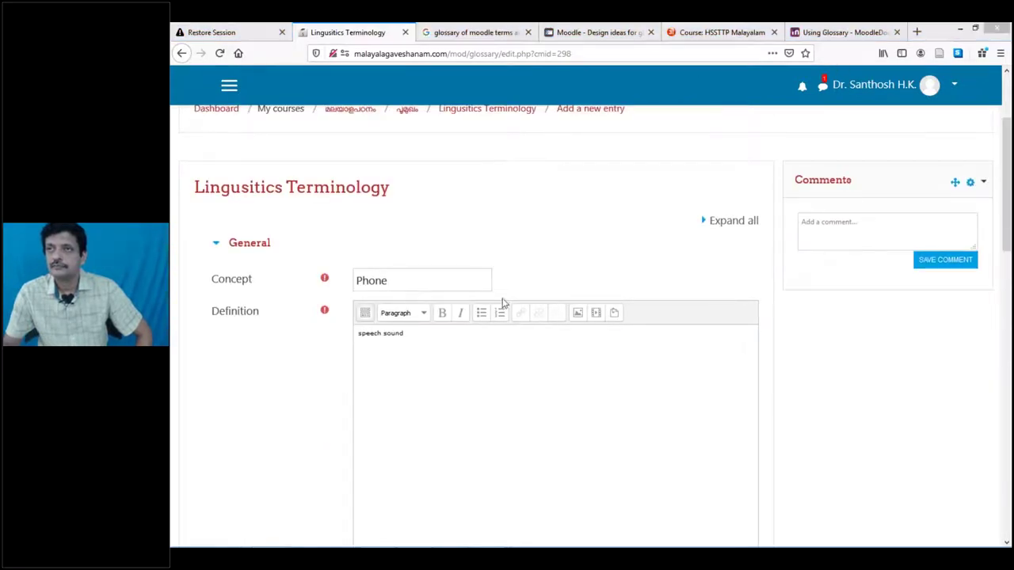
scroll(489, 344, down, 10)
scroll(398, 313, down, 1)
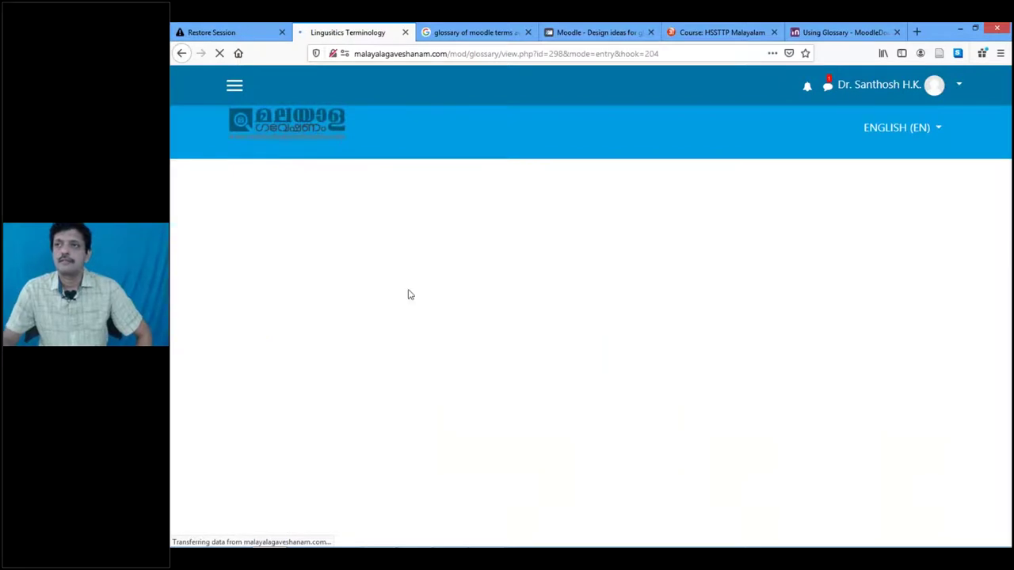
scroll(514, 317, down, 3)
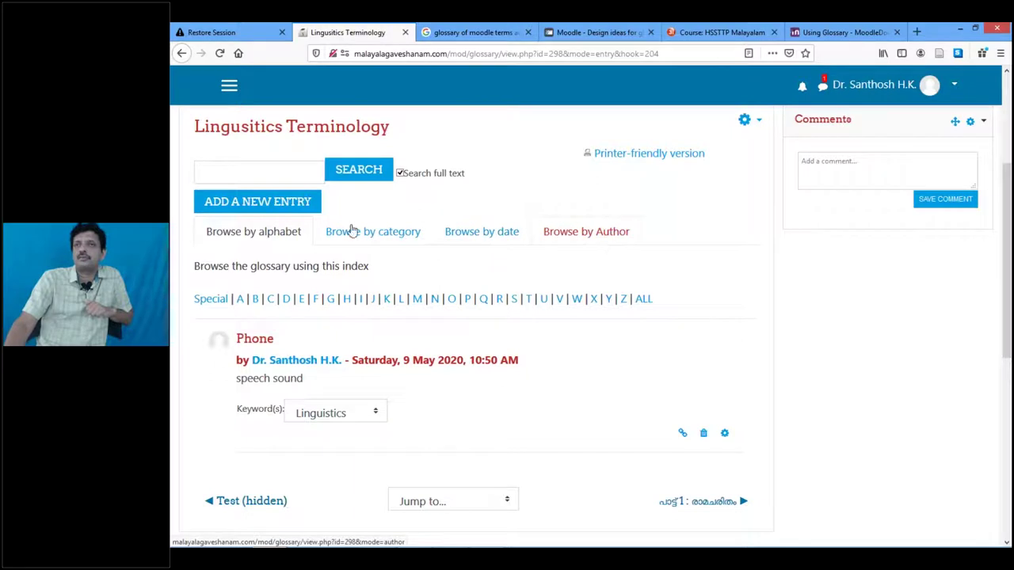
click(227, 170)
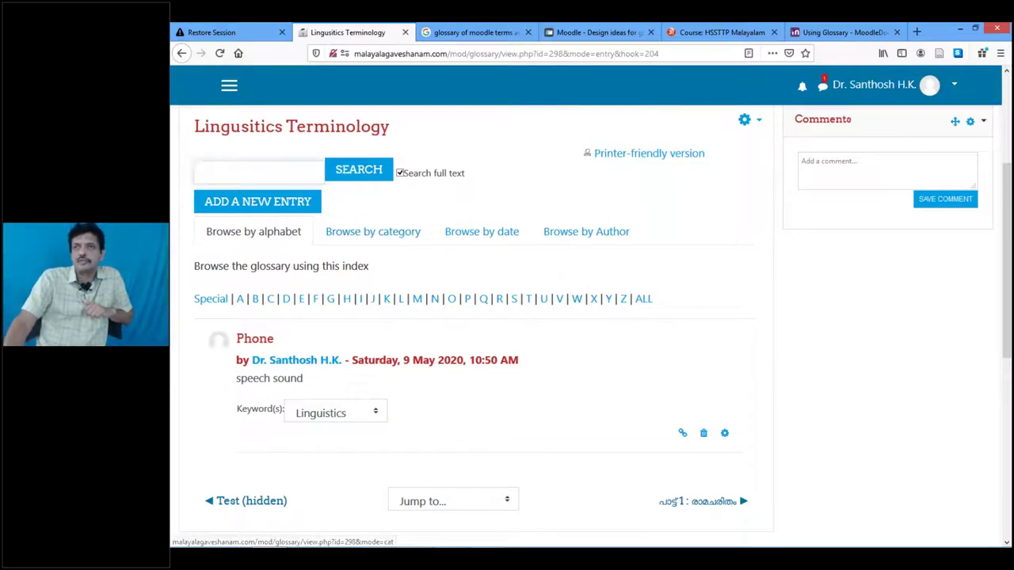
Start a new category in the Lingusitics Terminology glossary and name it "Phonetics"
click(359, 235)
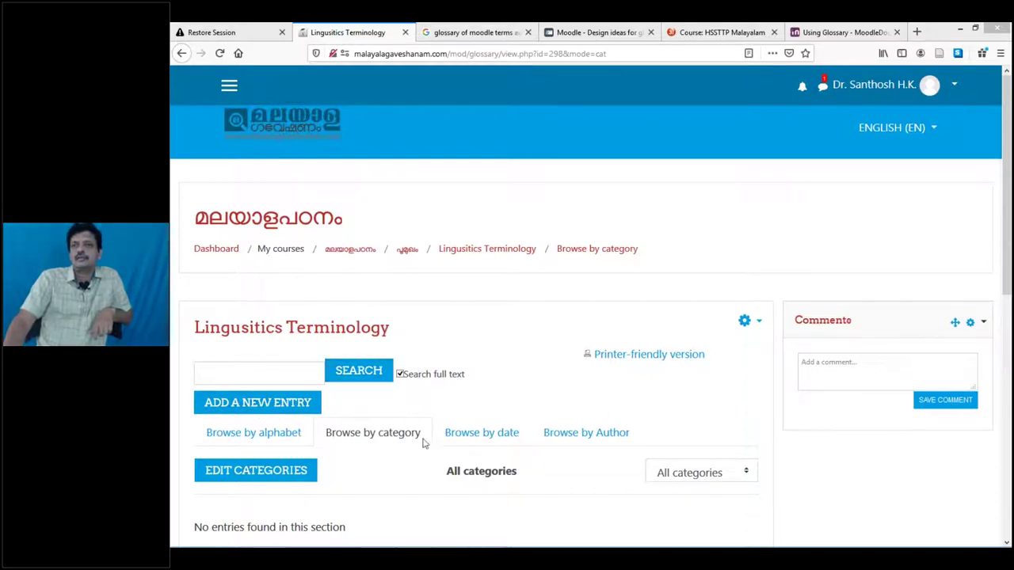
click(260, 478)
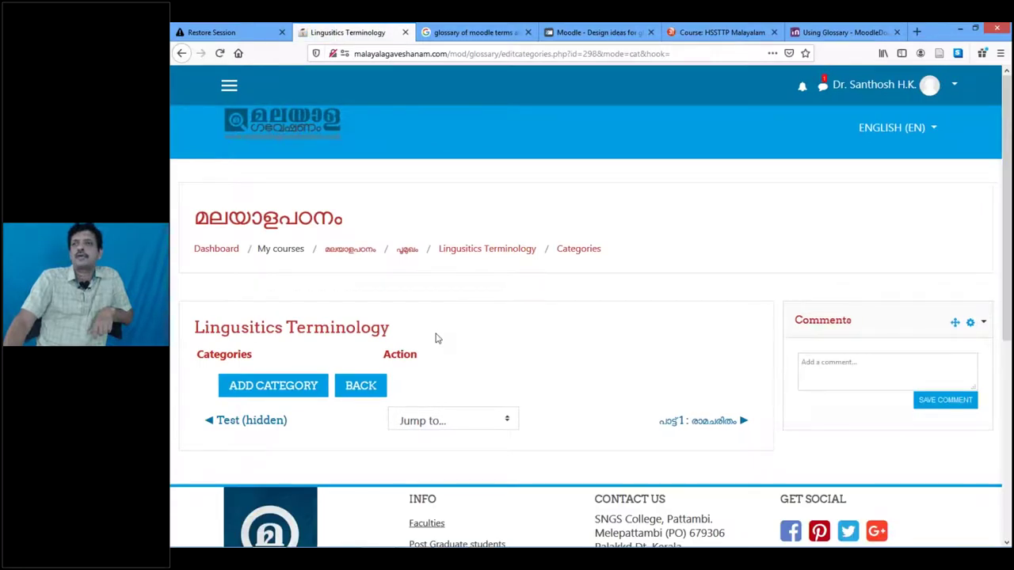
click(273, 388)
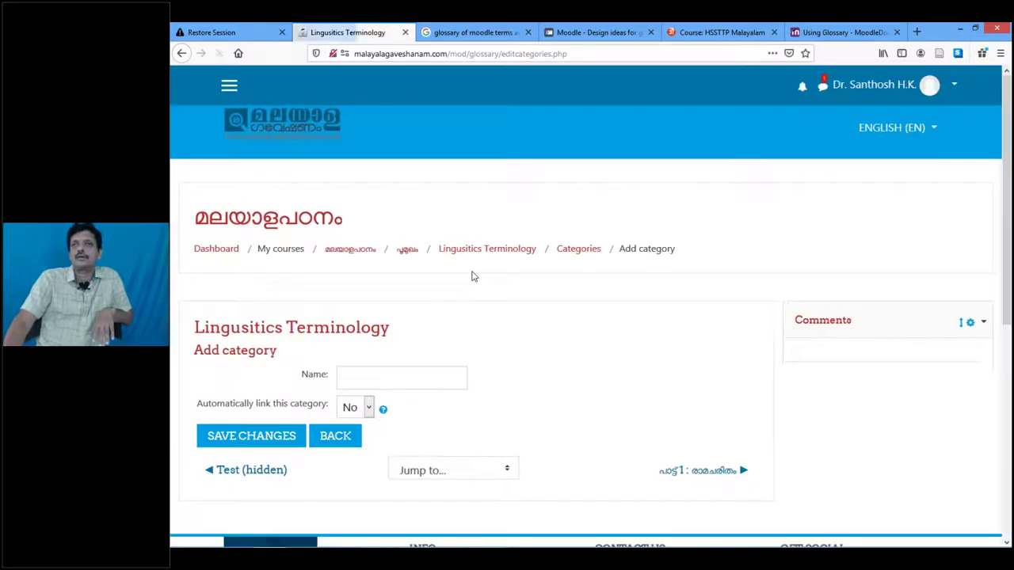
scroll(464, 311, down, 2)
scroll(465, 311, down, 2)
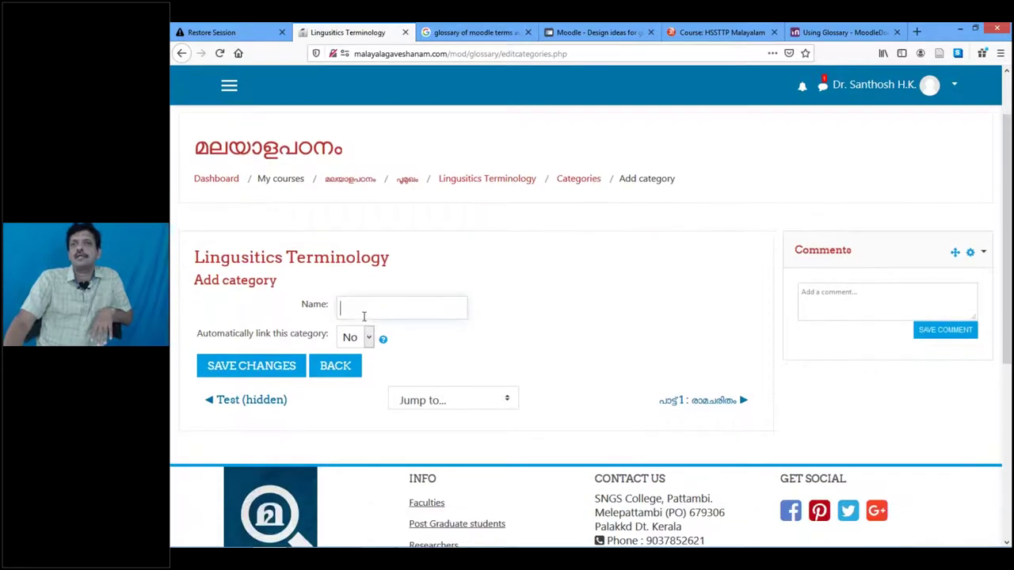
click(364, 316)
text(P)
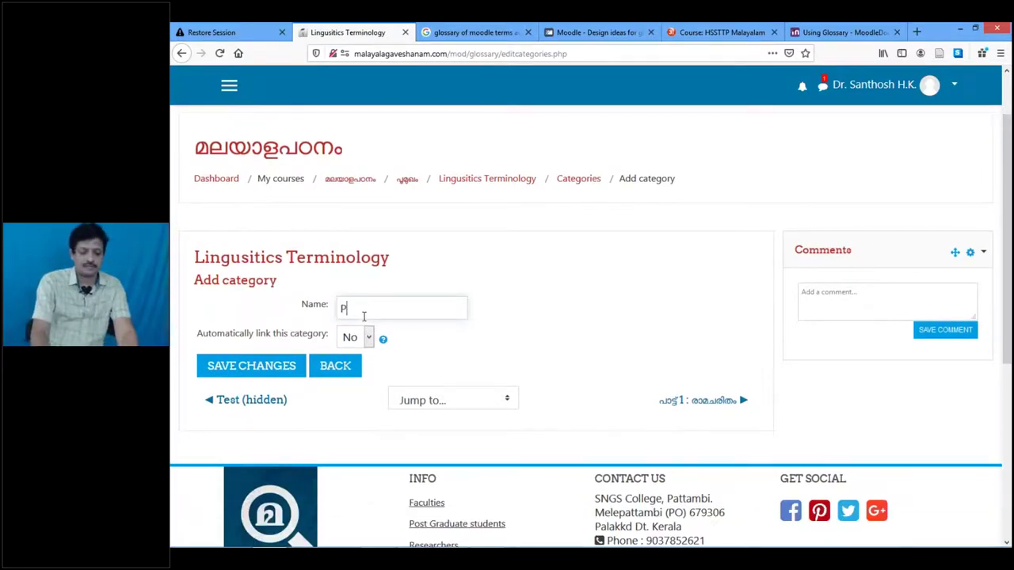
text(honet)
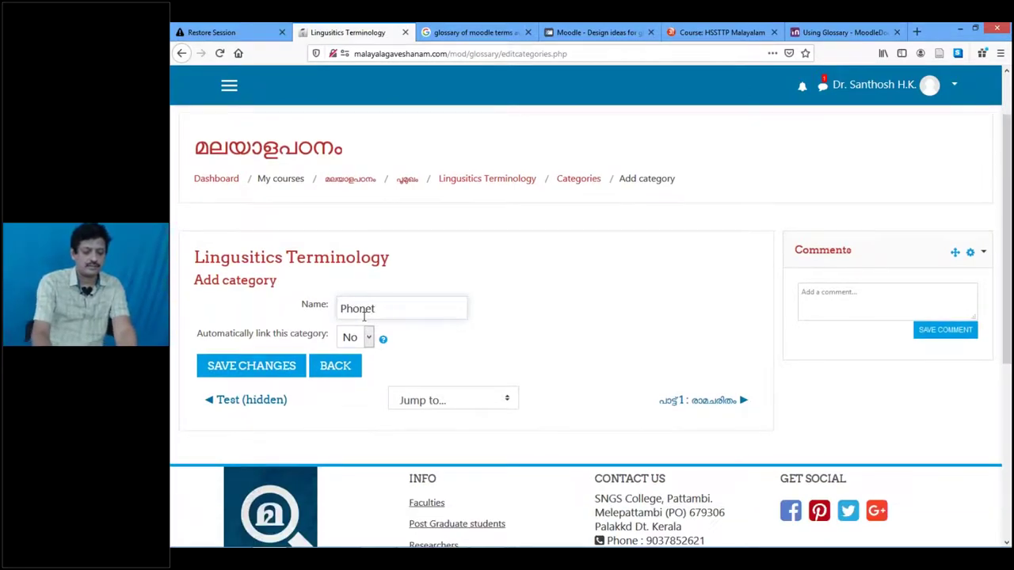
text(ics)
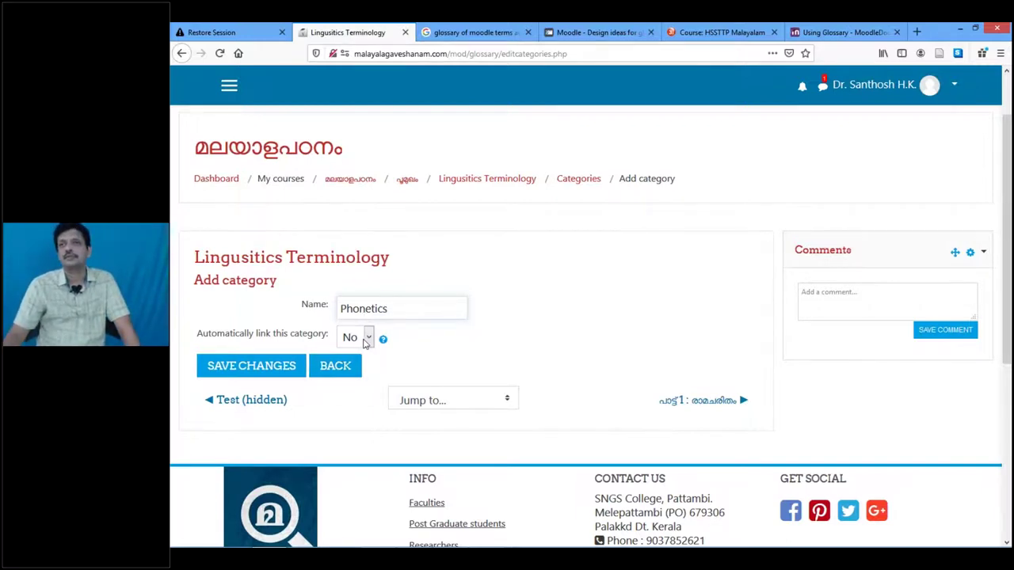
Set automatic linking to Yes for the Phonetics category and save it
click(367, 338)
click(349, 356)
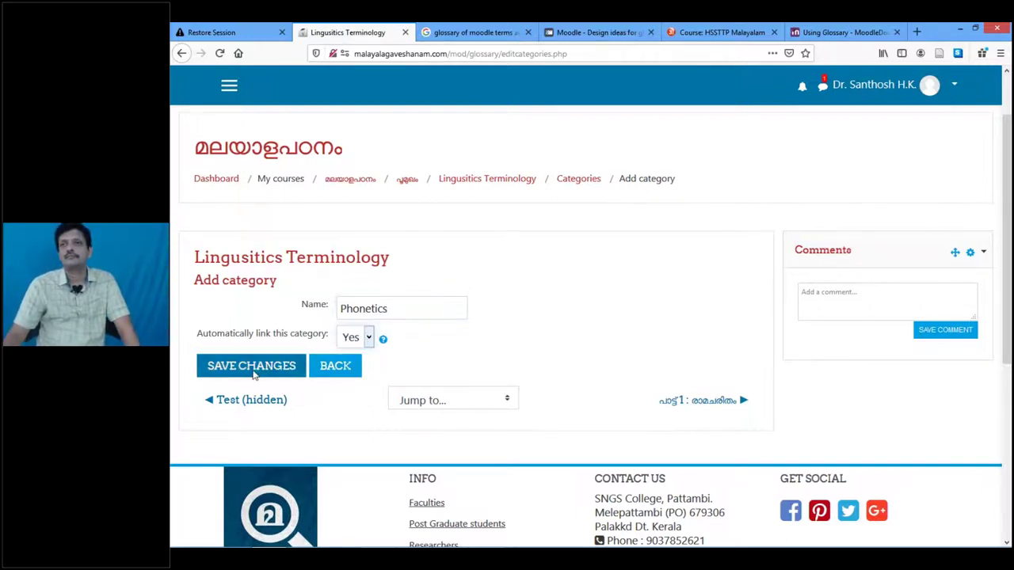
click(260, 368)
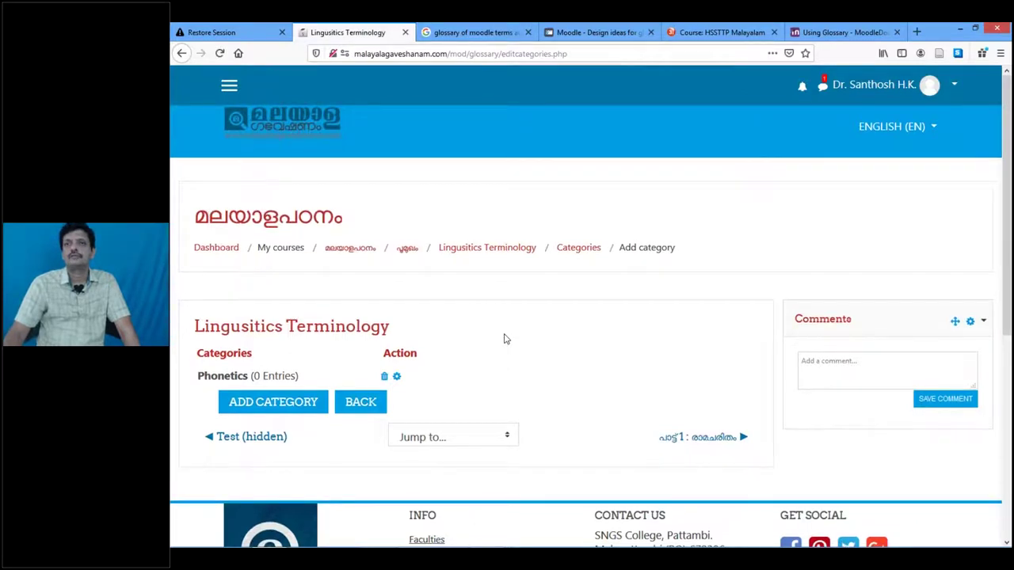
Return to the Lingusitics Terminology glossary and look over the keyword list of the Phone entry
scroll(505, 338, down, 2)
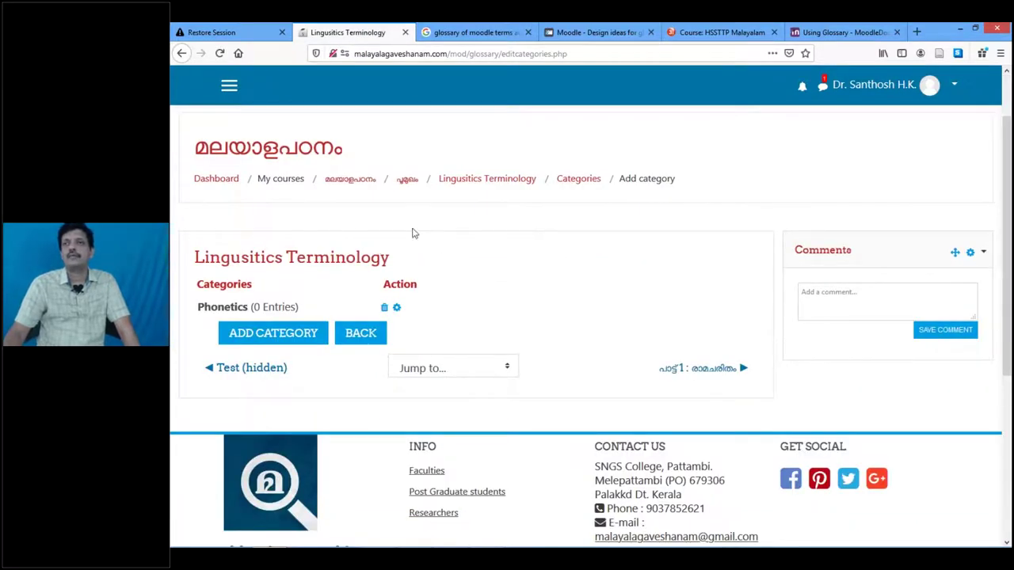
click(473, 177)
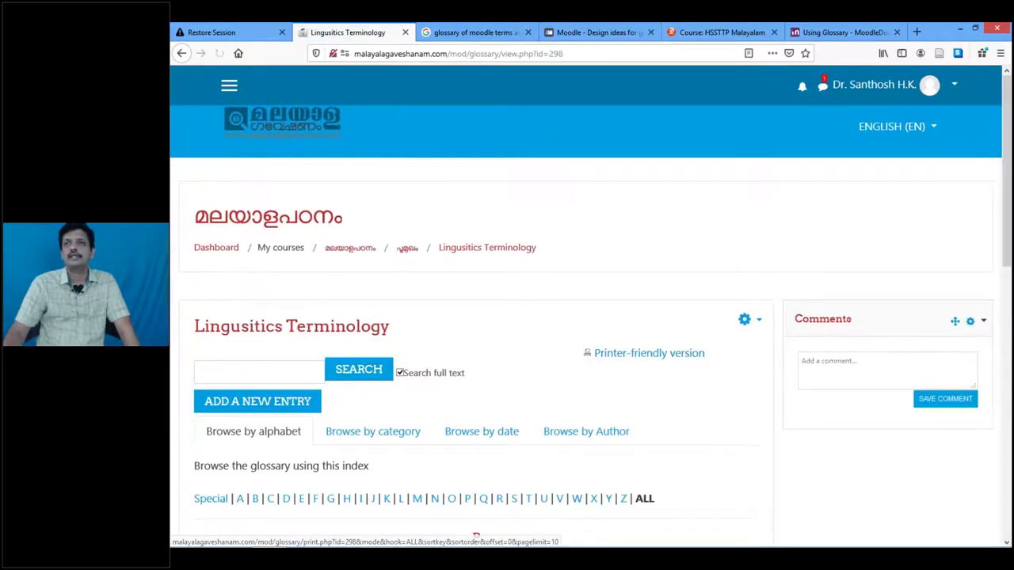
scroll(280, 357, down, 3)
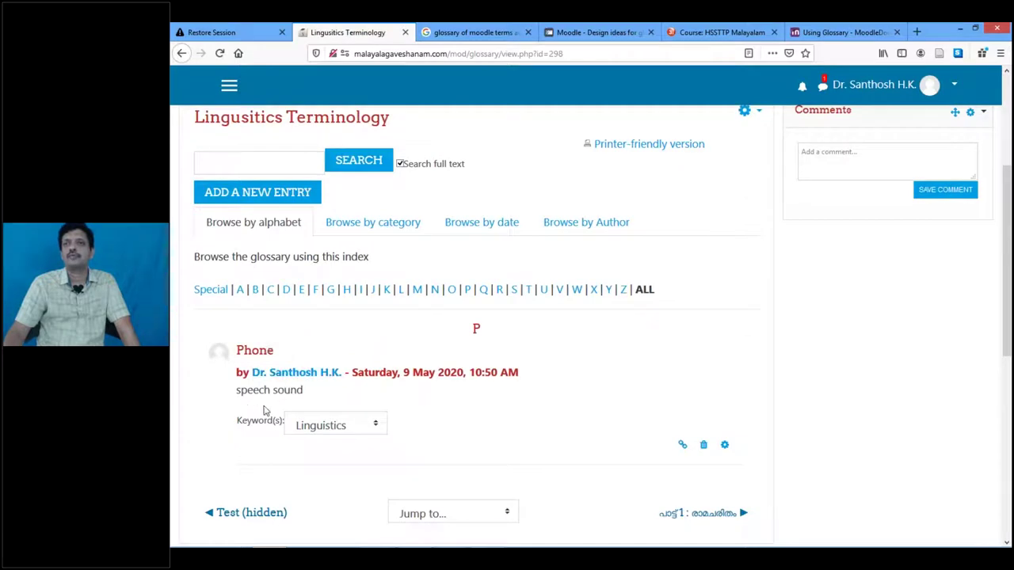
scroll(426, 408, down, 1)
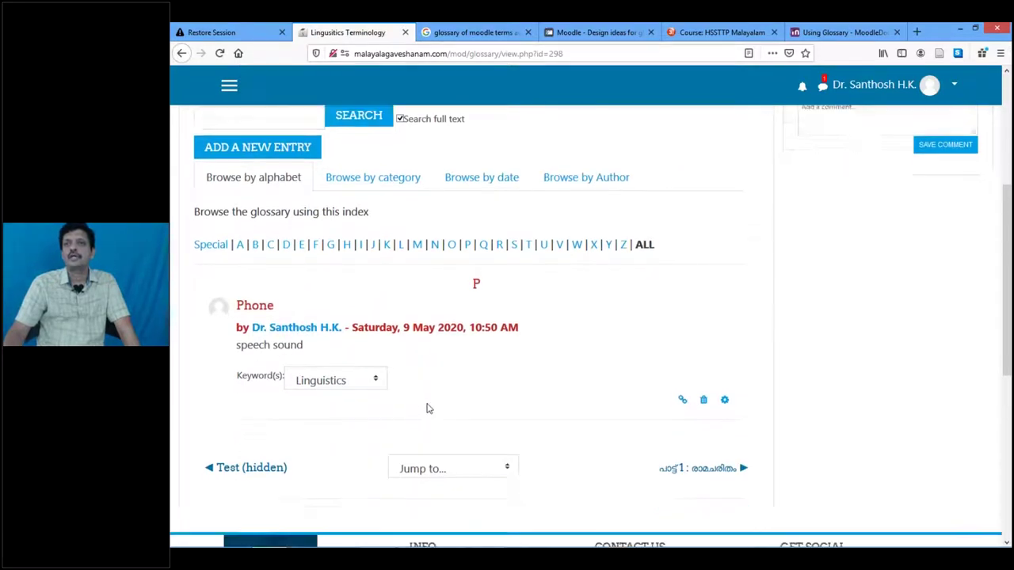
scroll(426, 408, down, 1)
click(376, 356)
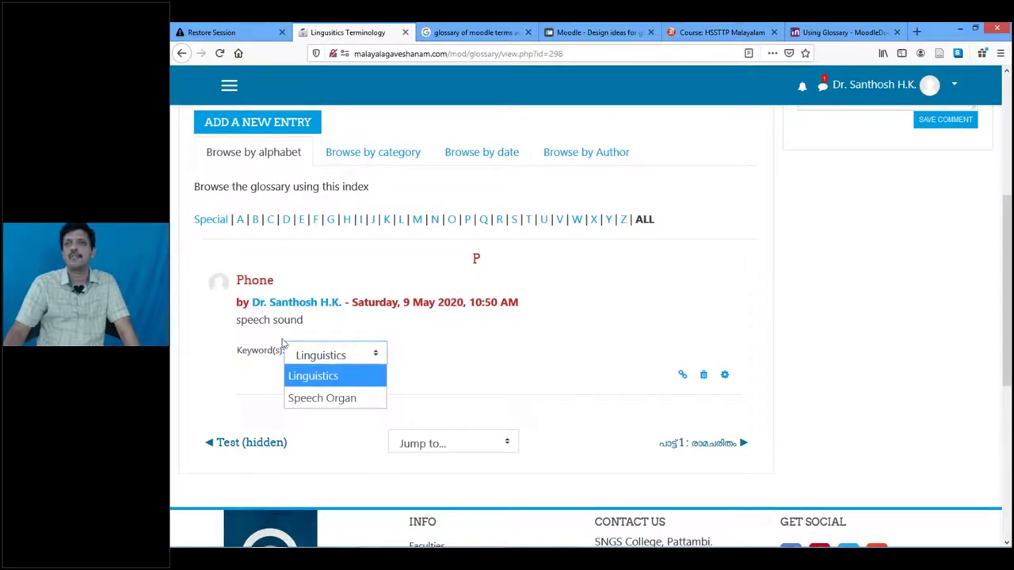
click(354, 331)
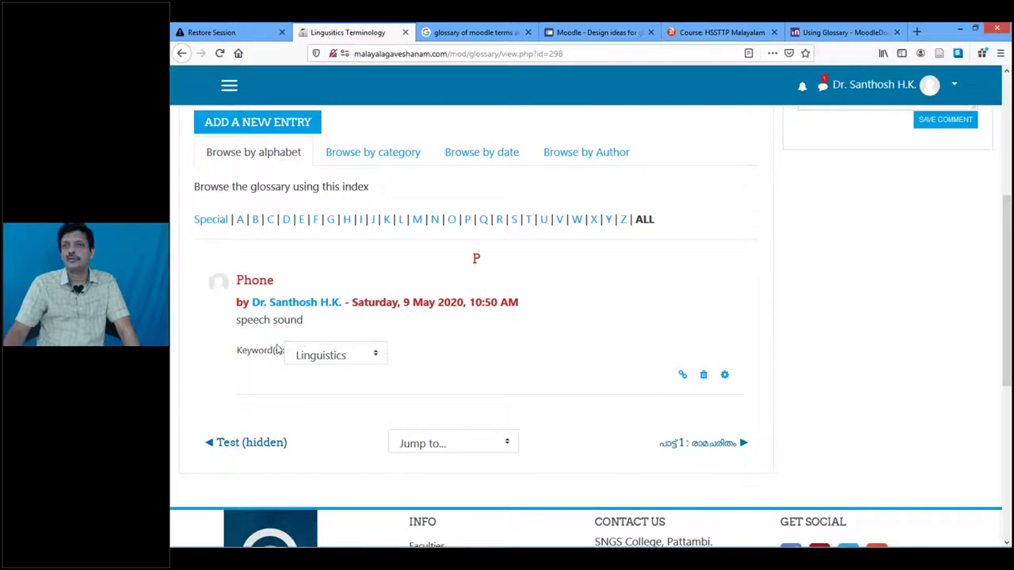